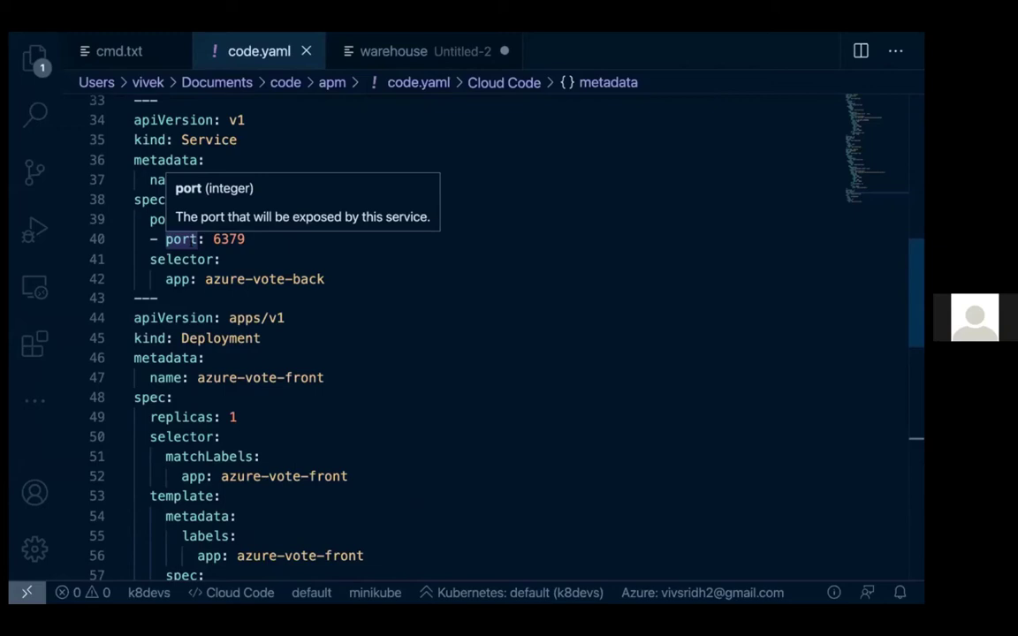
# In code.yaml, try 2 replicas for the azure-vote-front deployment and restore the value to 1
pyautogui.scroll(2, 181, 239)
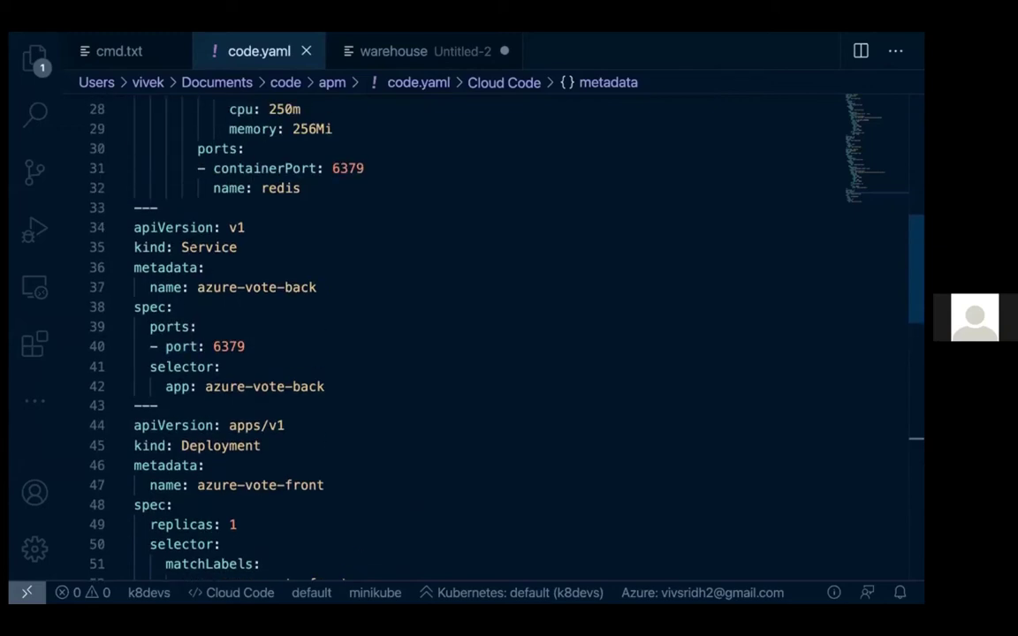
pyautogui.scroll(3, 181, 347)
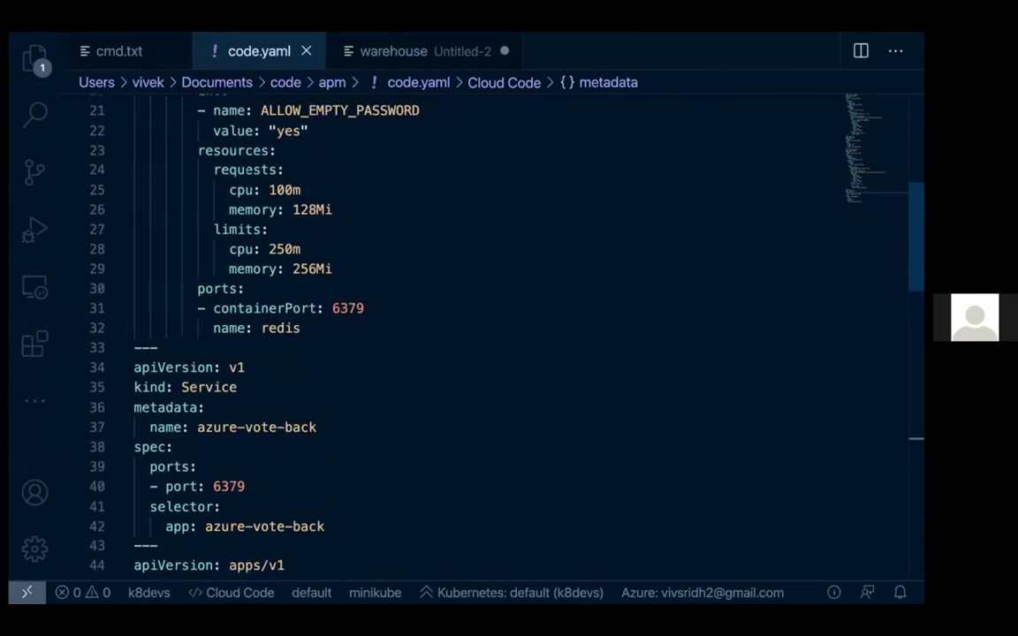
pyautogui.scroll(1, 168, 407)
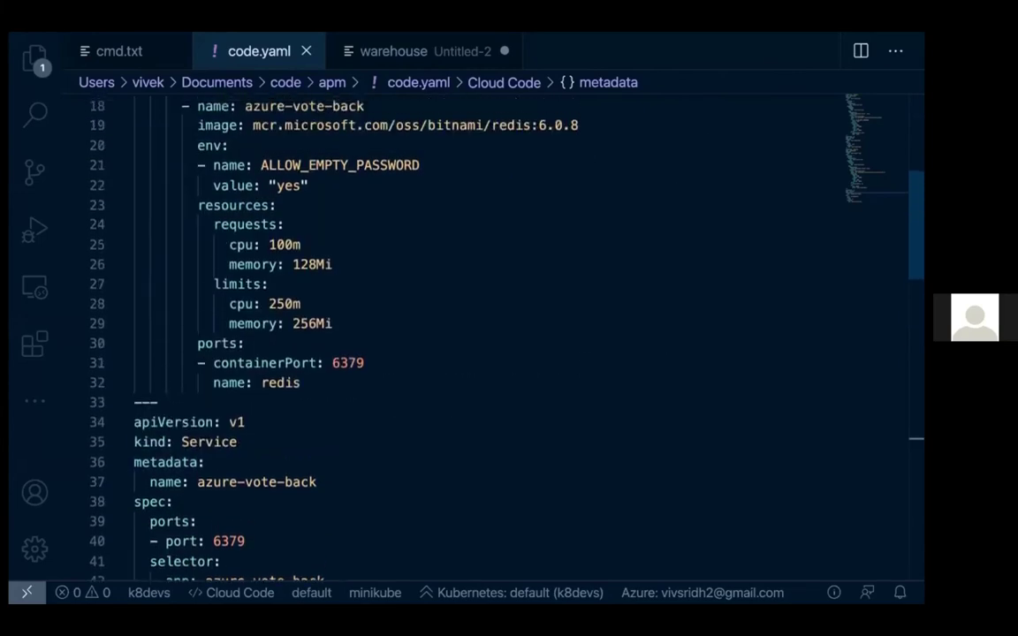
pyautogui.scroll(6, 495, 340)
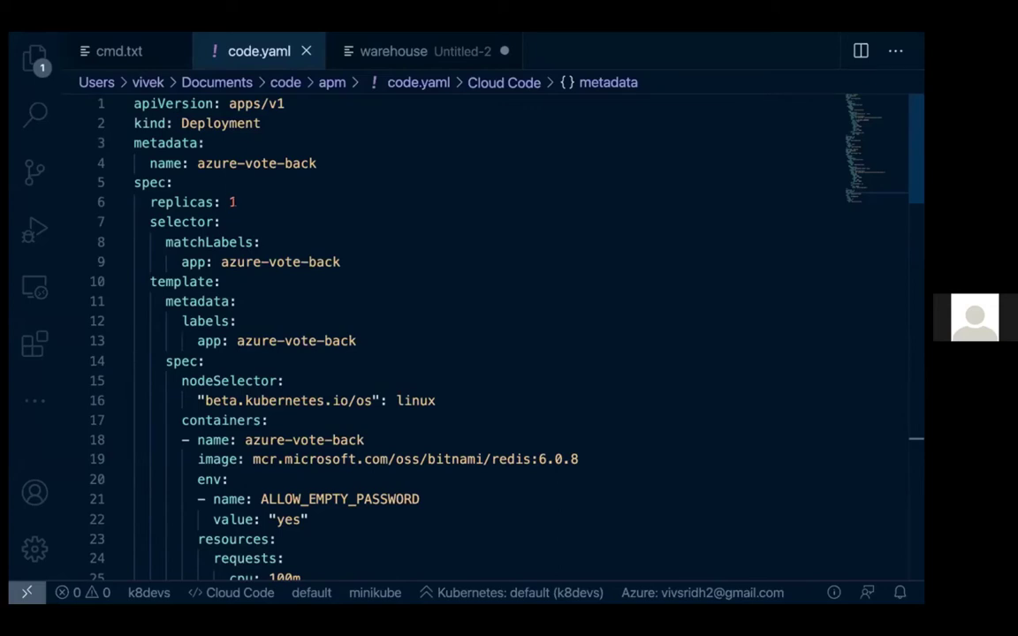
pyautogui.scroll(-14, 495, 336)
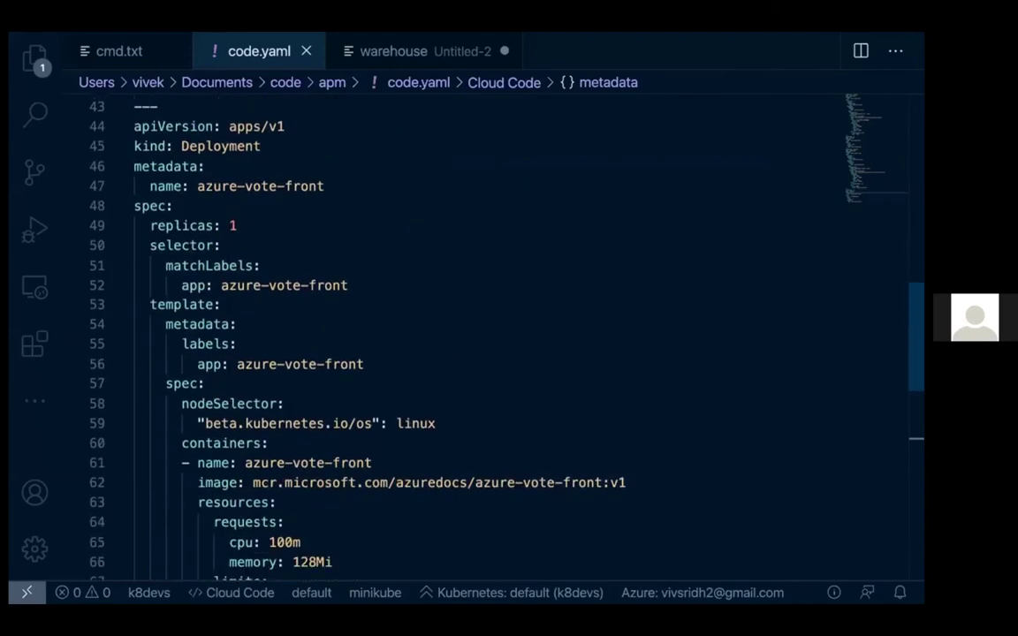
pyautogui.click(237, 225)
pyautogui.press('BackSpace')
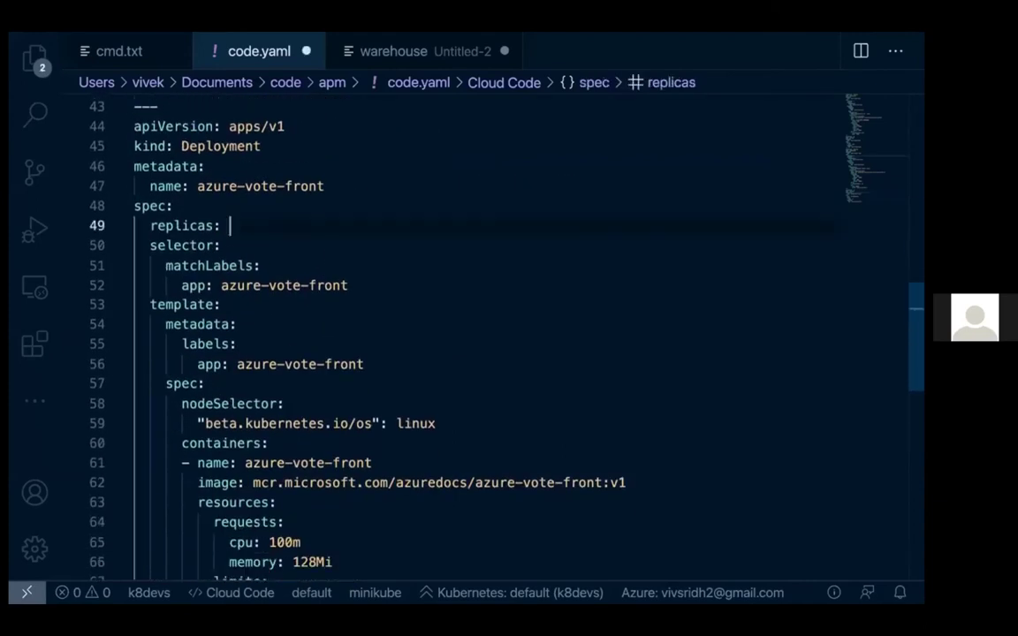
pyautogui.write('2')
pyautogui.press('BackSpace')
pyautogui.write('1')
# Switch to the Azure portal in the browser and start creating a new Kubernetes Service resource
pyautogui.hotkey('ctrl', 'Right')
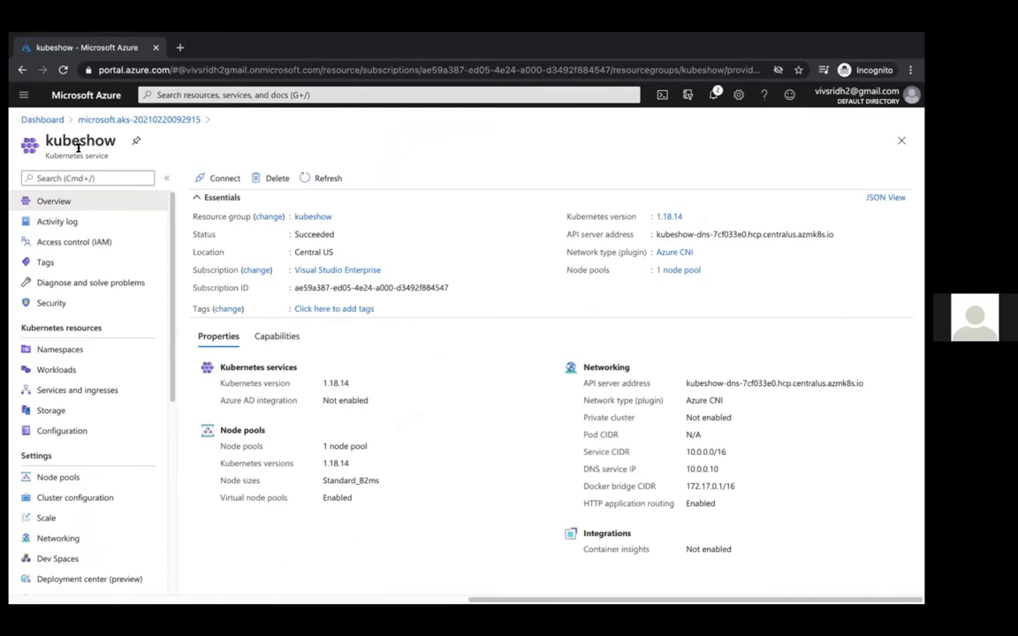
pyautogui.click(24, 98)
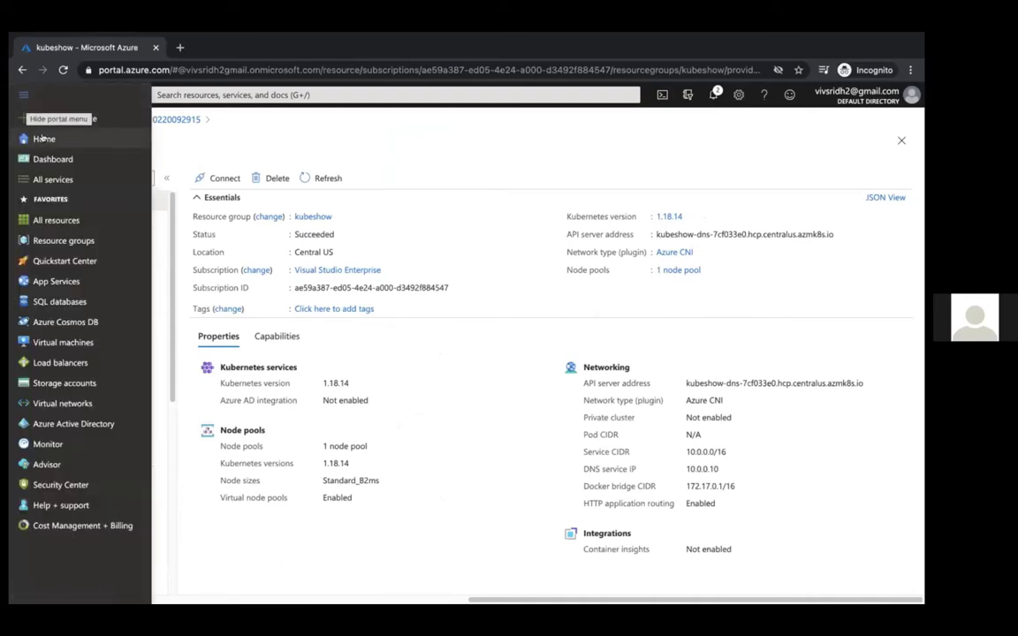
pyautogui.click(50, 121)
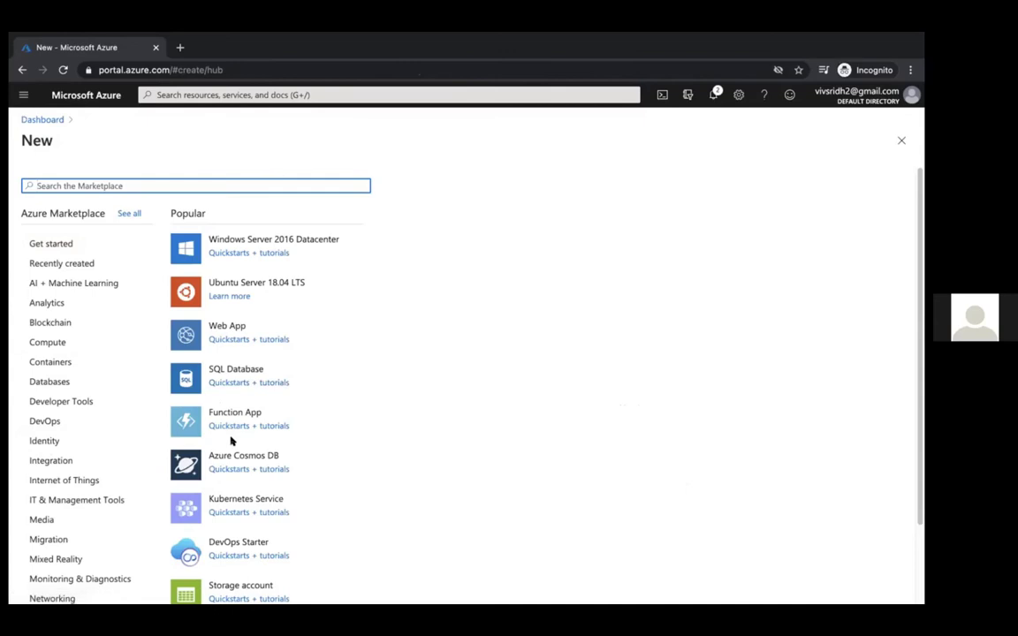
pyautogui.scroll(-1, 252, 446)
pyautogui.click(244, 466)
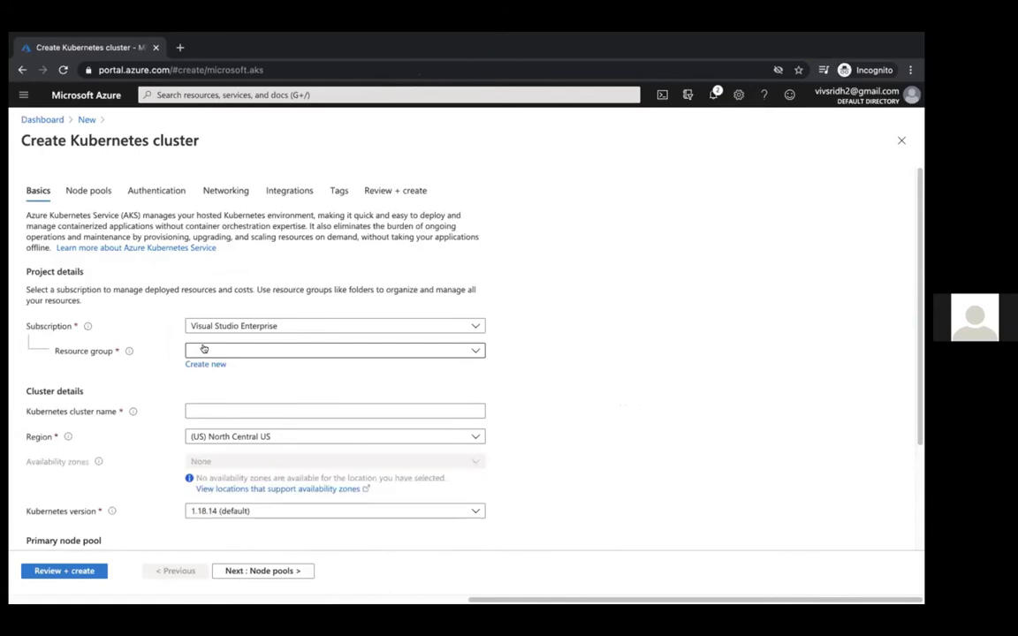
# Assign the new cluster to the kubeshow resource group and name it kubeshow001
pyautogui.click(204, 350)
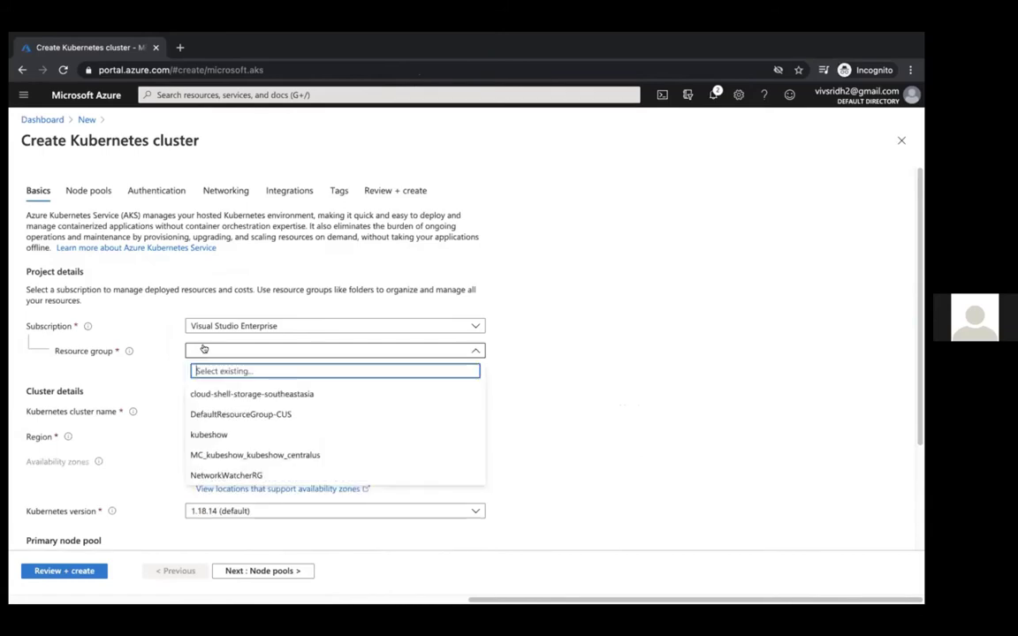
pyautogui.click(200, 434)
pyautogui.scroll(-2, 157, 362)
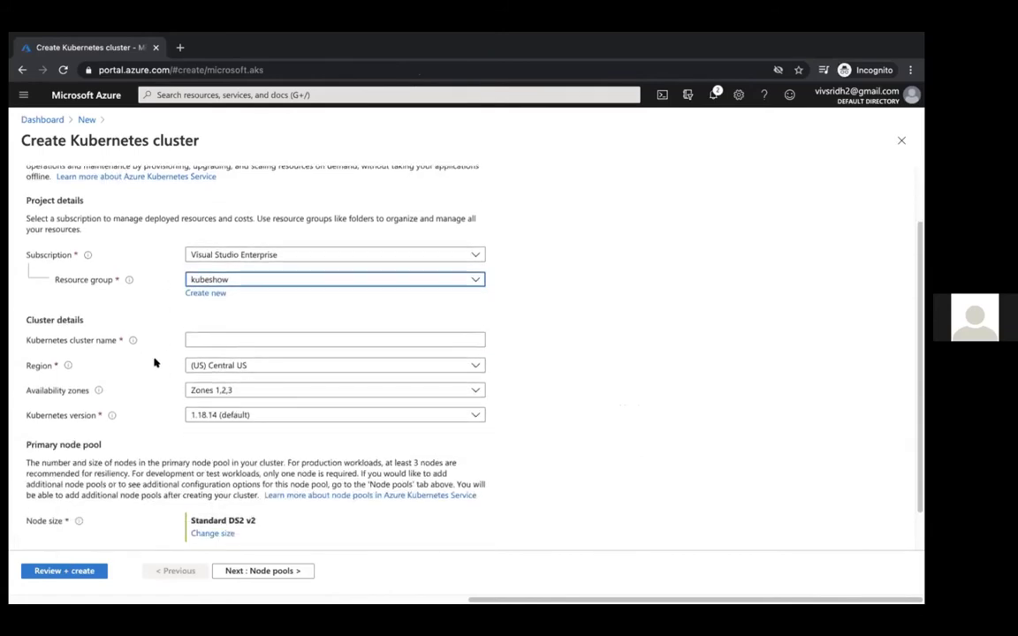
pyautogui.click(209, 333)
pyautogui.write('kubeshow')
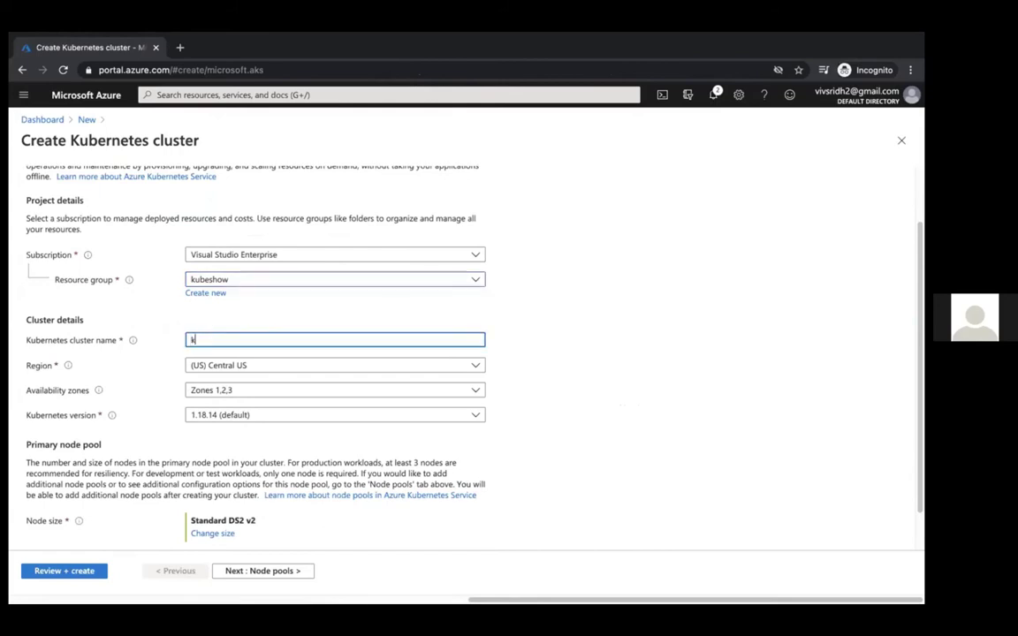
pyautogui.click(207, 364)
pyautogui.click(153, 360)
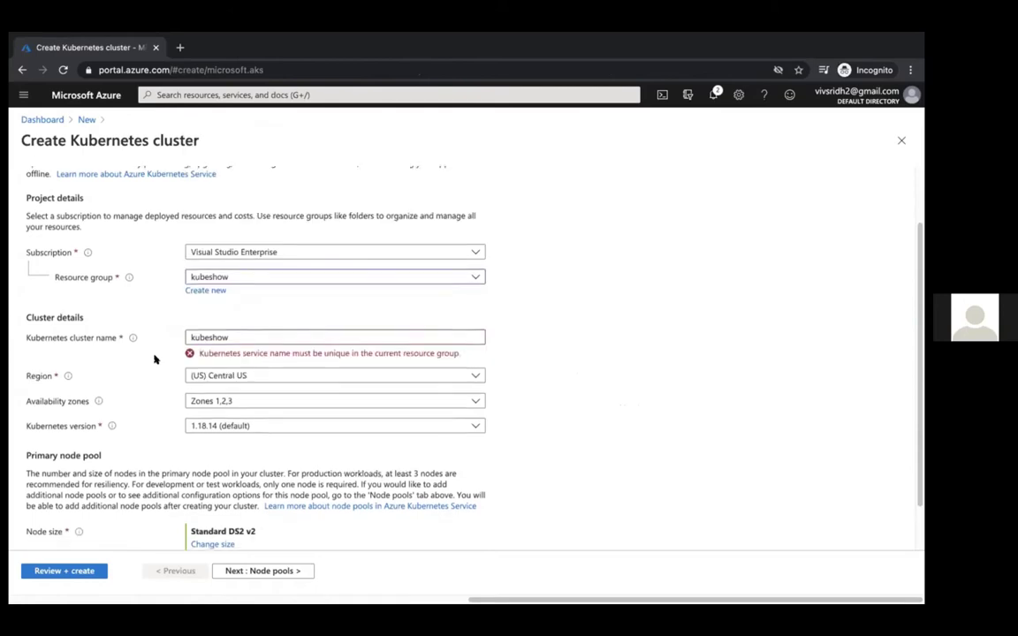
pyautogui.scroll(-1, 157, 357)
pyautogui.click(258, 287)
pyautogui.write('001')
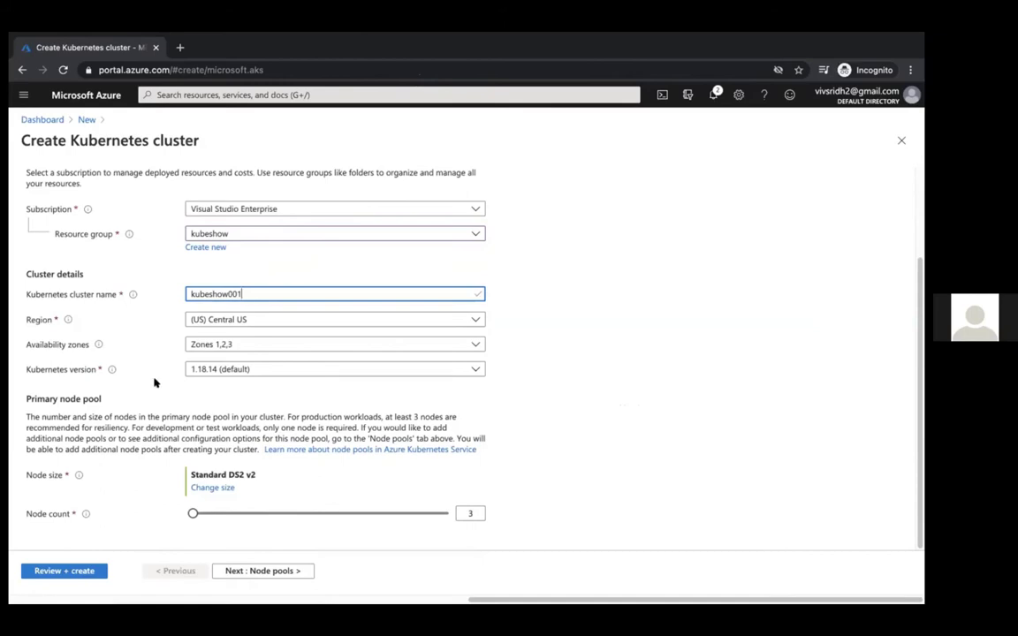
# Keep Kubernetes version 1.18.14 (default) and set the primary node pool's node count to 2
pyautogui.click(239, 370)
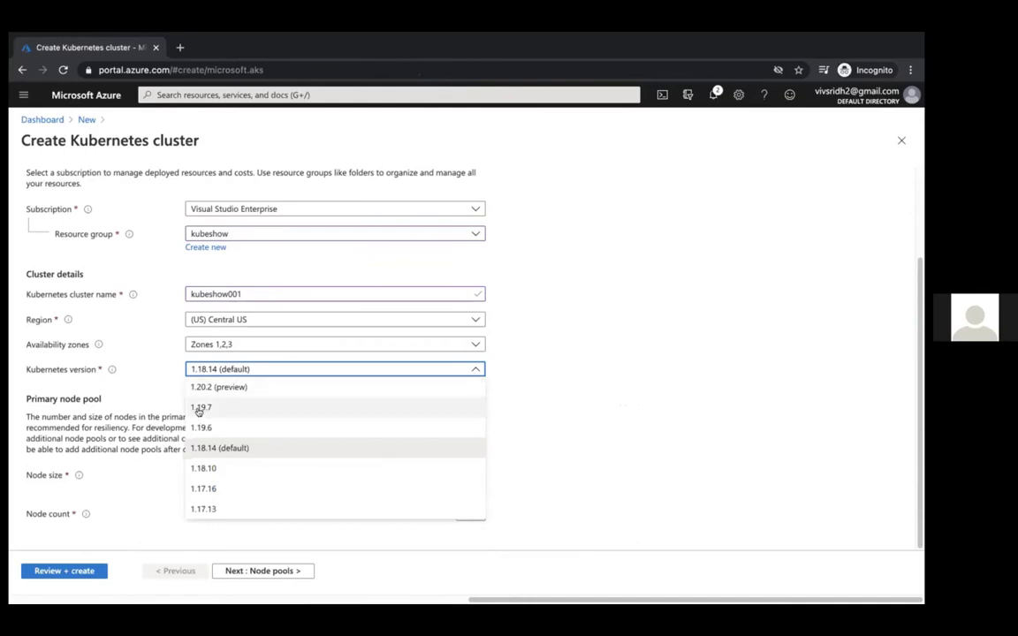
pyautogui.click(213, 449)
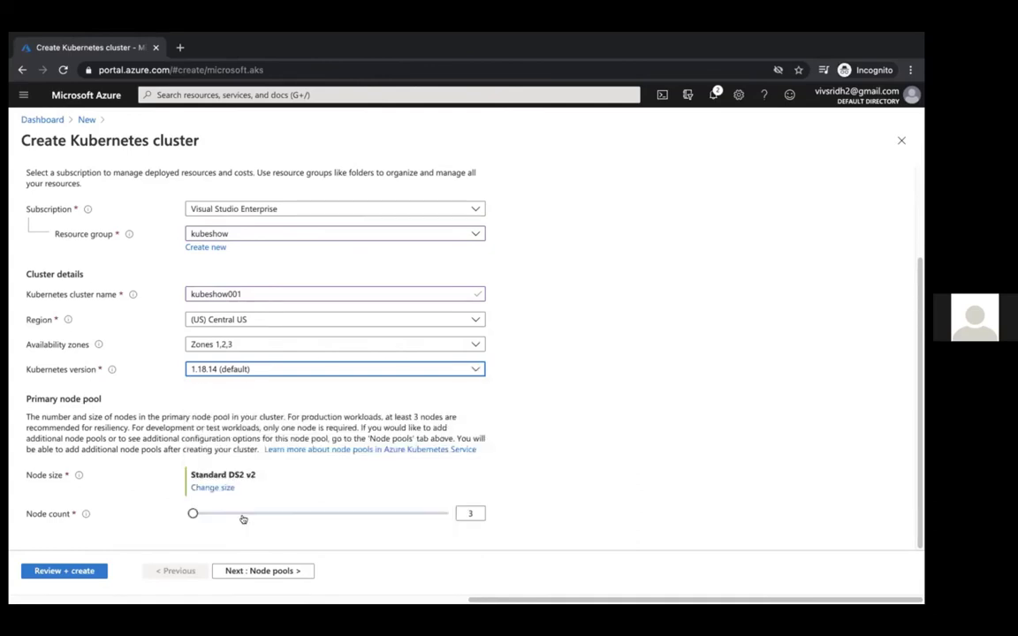
pyautogui.click(470, 512)
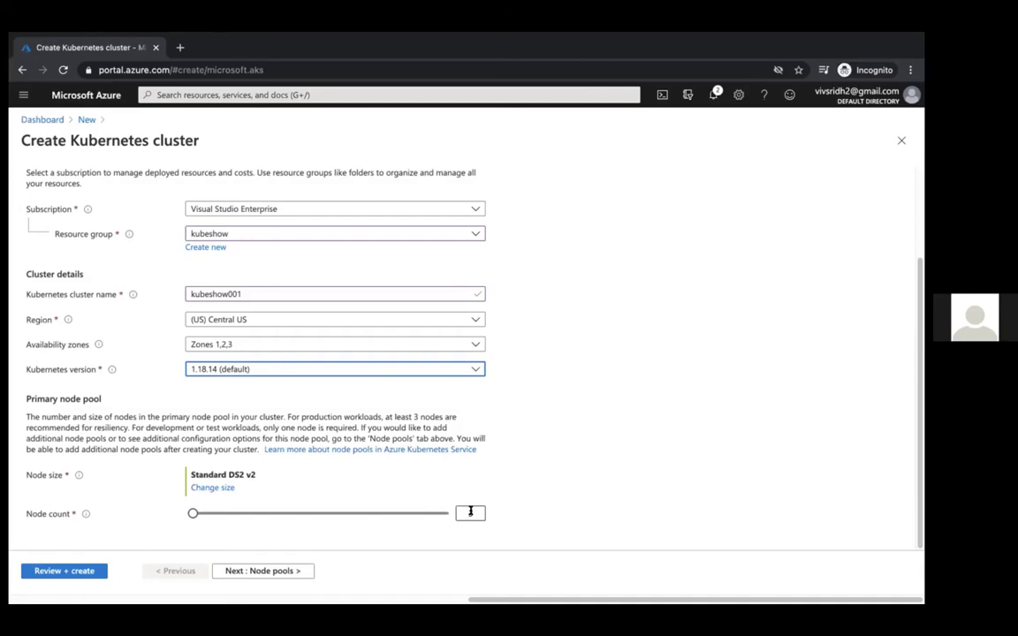
pyautogui.click(471, 512)
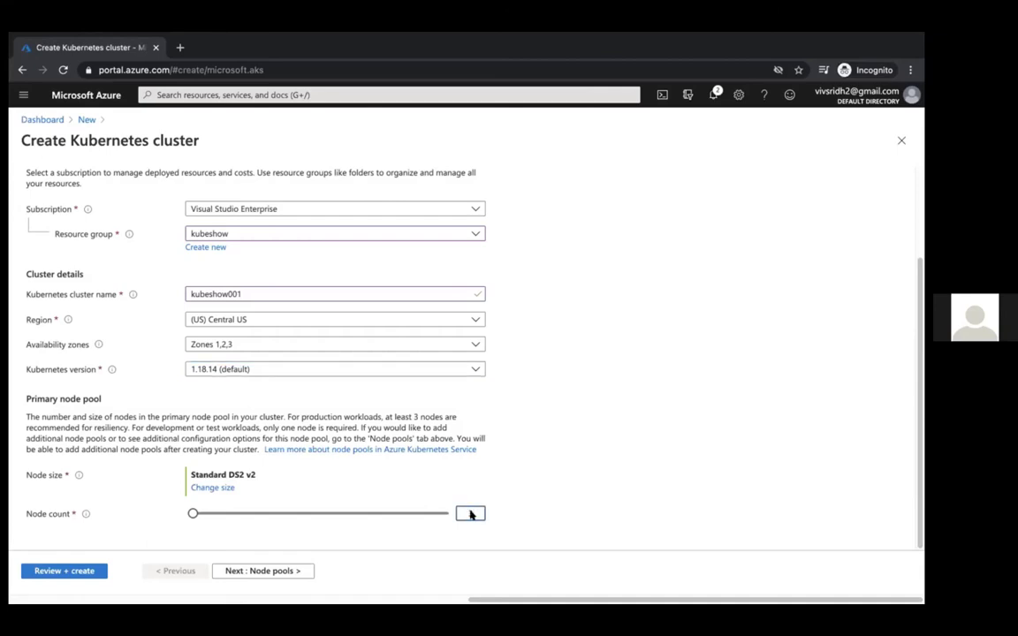
pyautogui.write('2')
pyautogui.click(625, 511)
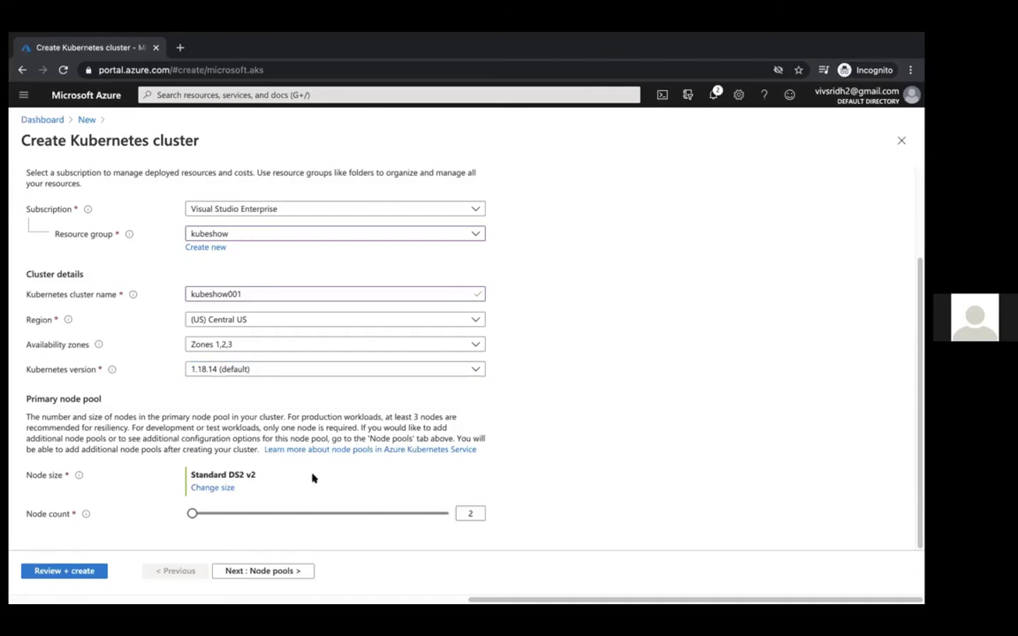
# Change the primary node pool's VM size to B2s from the B-Series
pyautogui.click(210, 487)
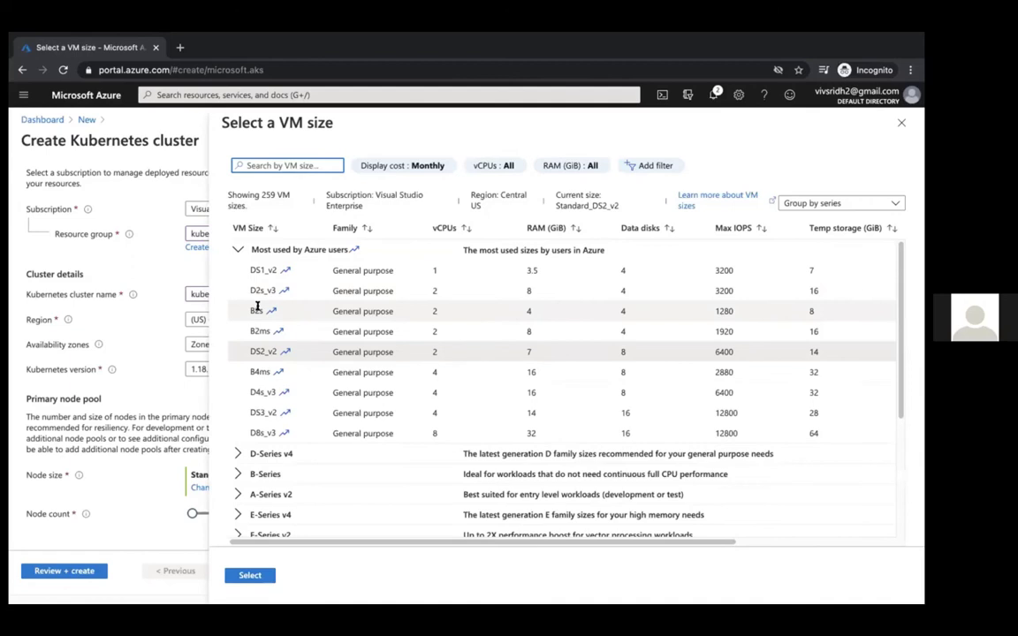
pyautogui.click(237, 473)
pyautogui.scroll(-1, 249, 431)
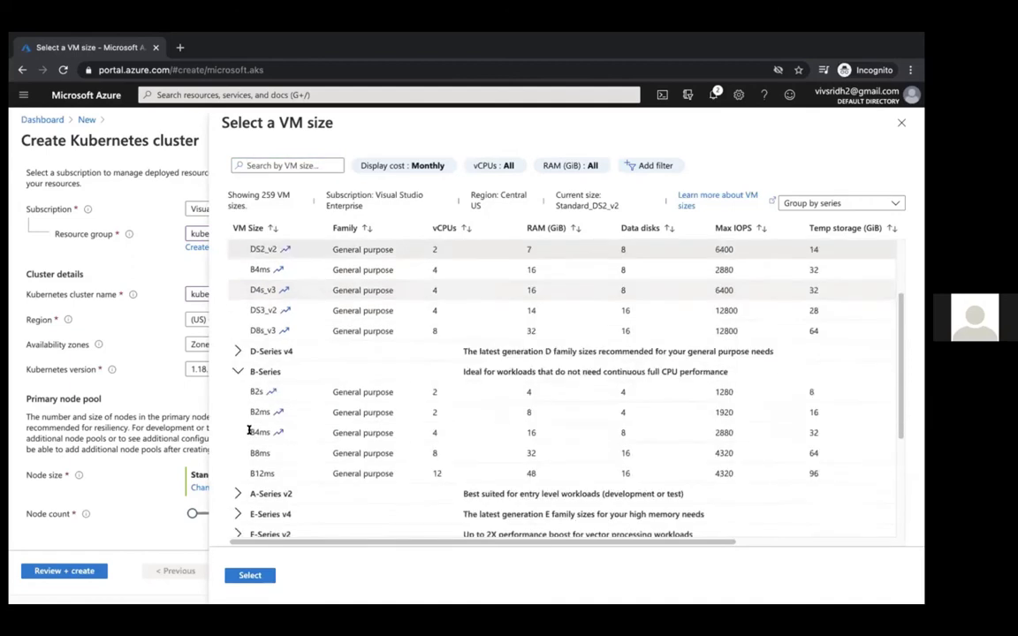
pyautogui.scroll(-1, 249, 430)
pyautogui.click(256, 367)
pyautogui.click(250, 575)
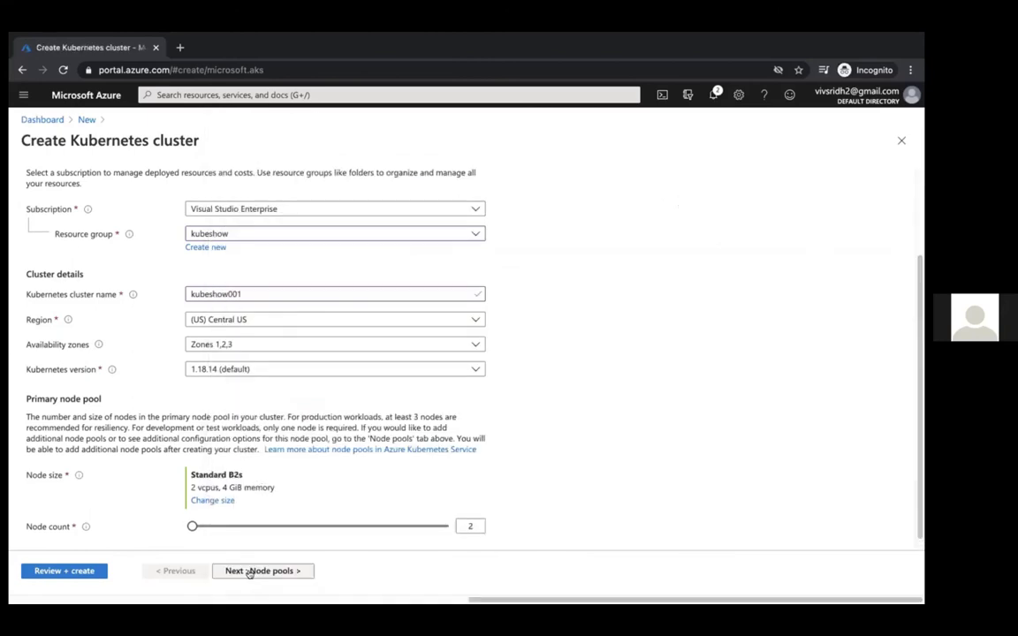
# Proceed to the node pool settings and enable virtual nodes for the cluster
pyautogui.click(251, 572)
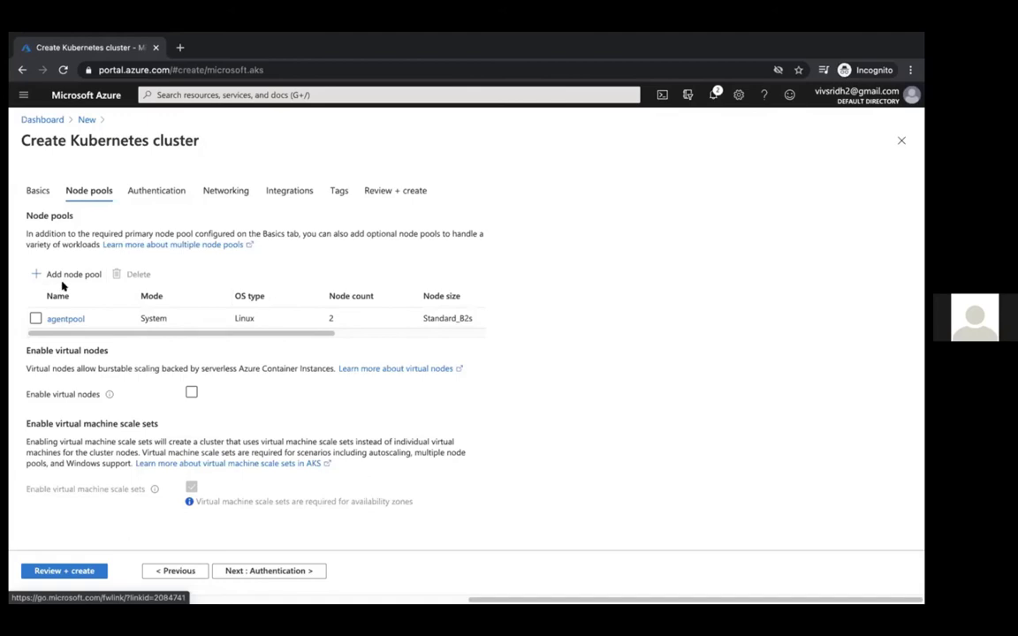
pyautogui.click(191, 393)
pyautogui.click(191, 394)
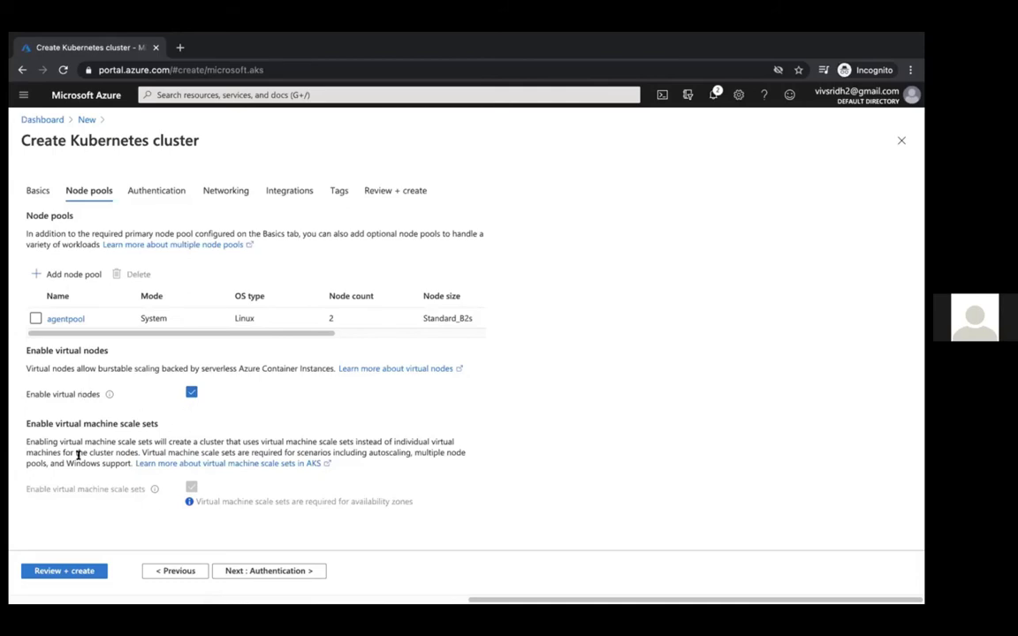
# Keep the default authentication settings and enable HTTP application routing in the cluster's networking settings
pyautogui.click(266, 571)
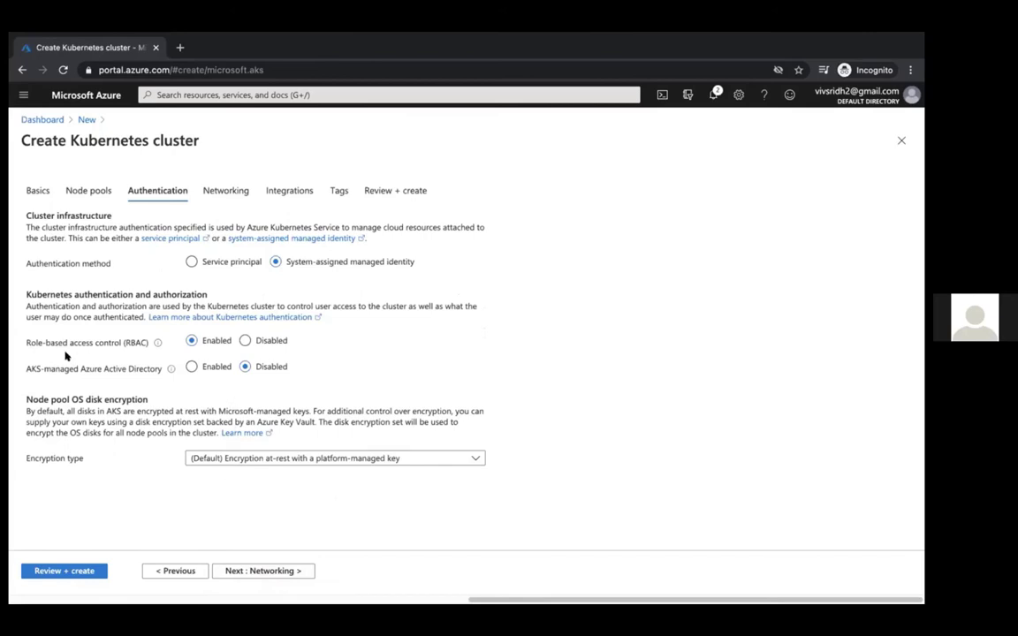
pyautogui.moveTo(156, 343)
pyautogui.click(263, 572)
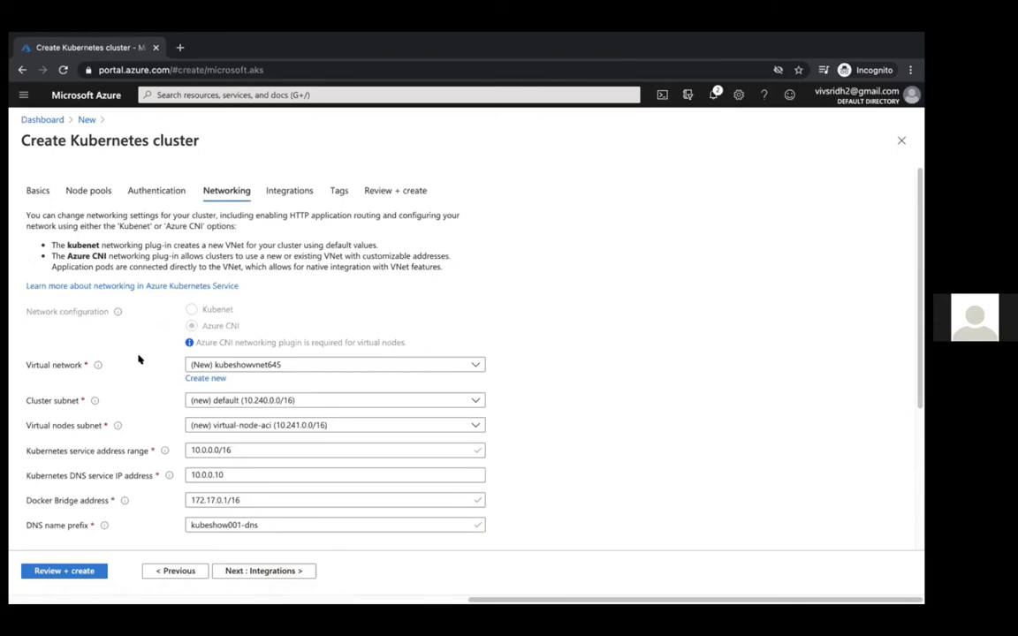
pyautogui.scroll(-1, 139, 360)
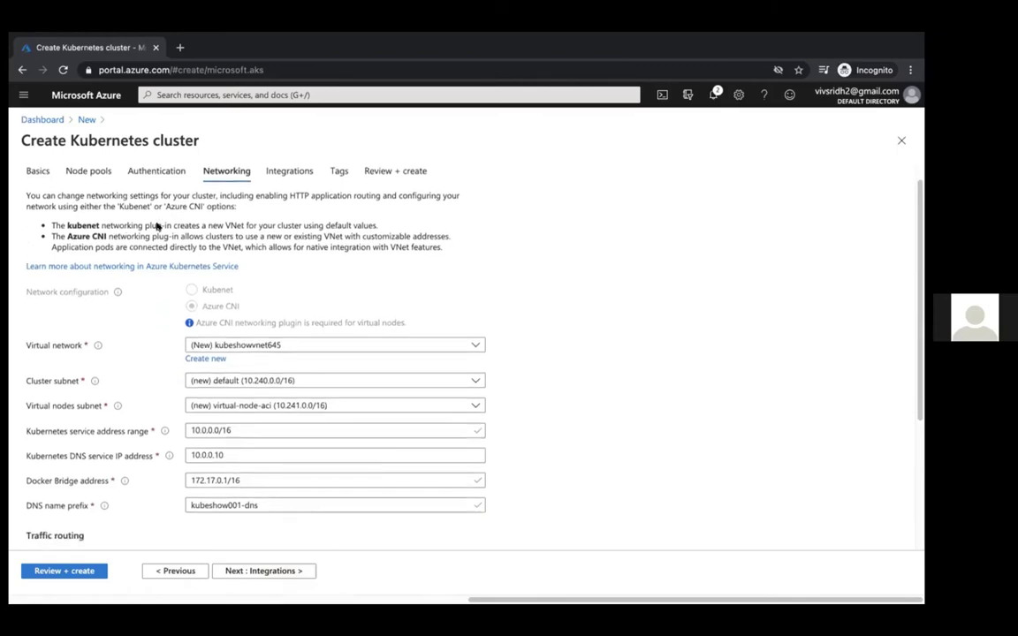
pyautogui.scroll(-2, 91, 395)
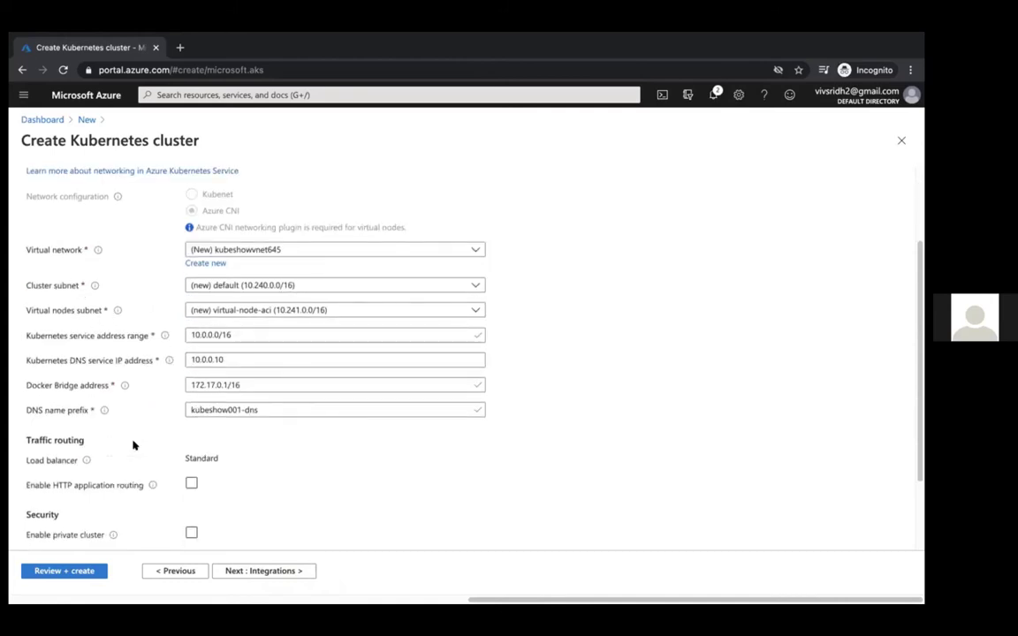
pyautogui.scroll(-2, 135, 376)
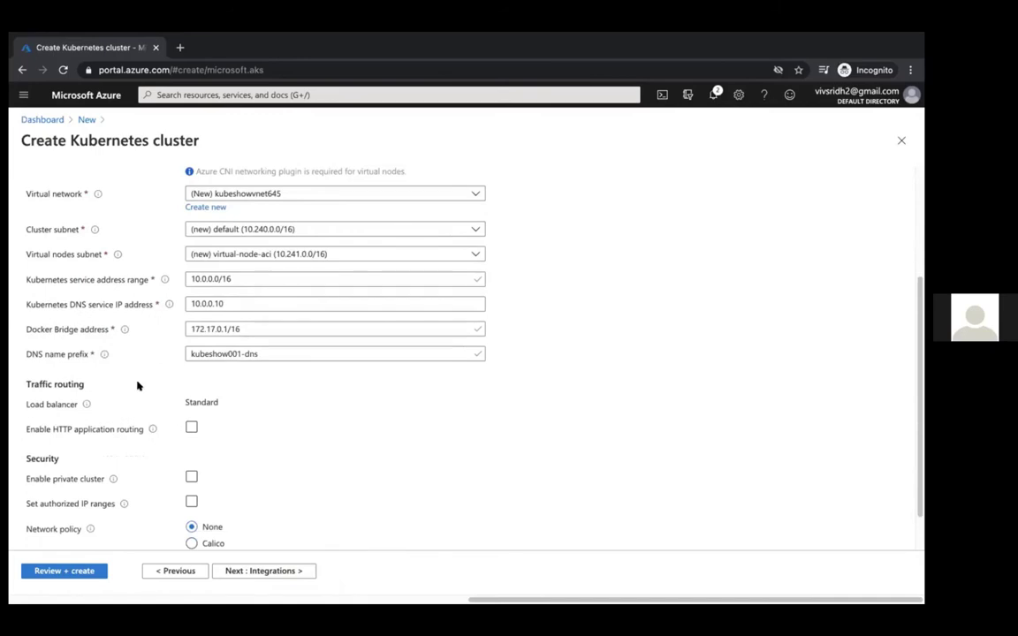
pyautogui.click(188, 380)
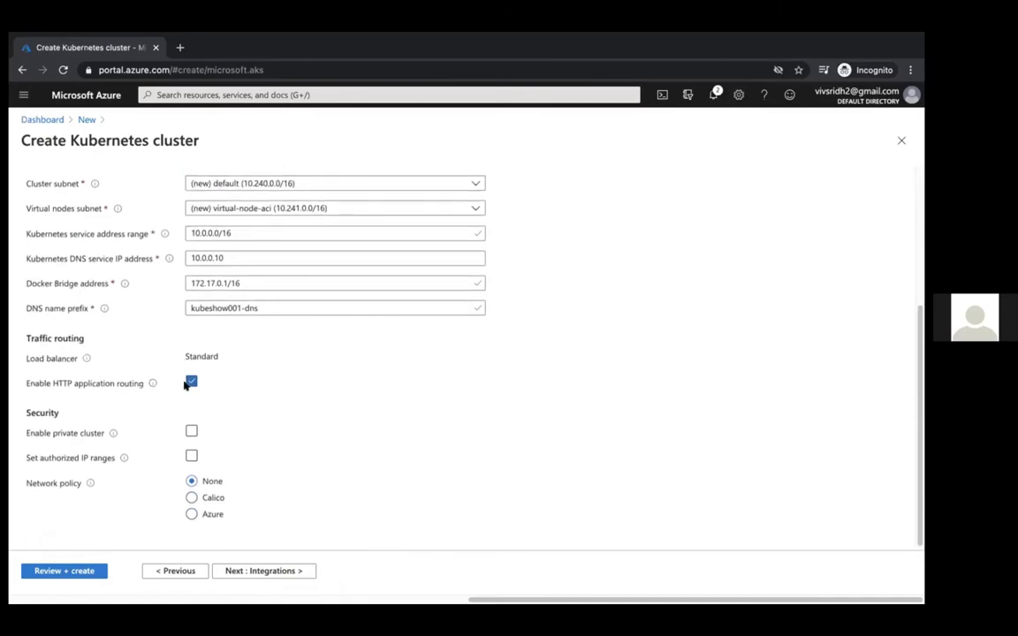
pyautogui.scroll(-1, 102, 457)
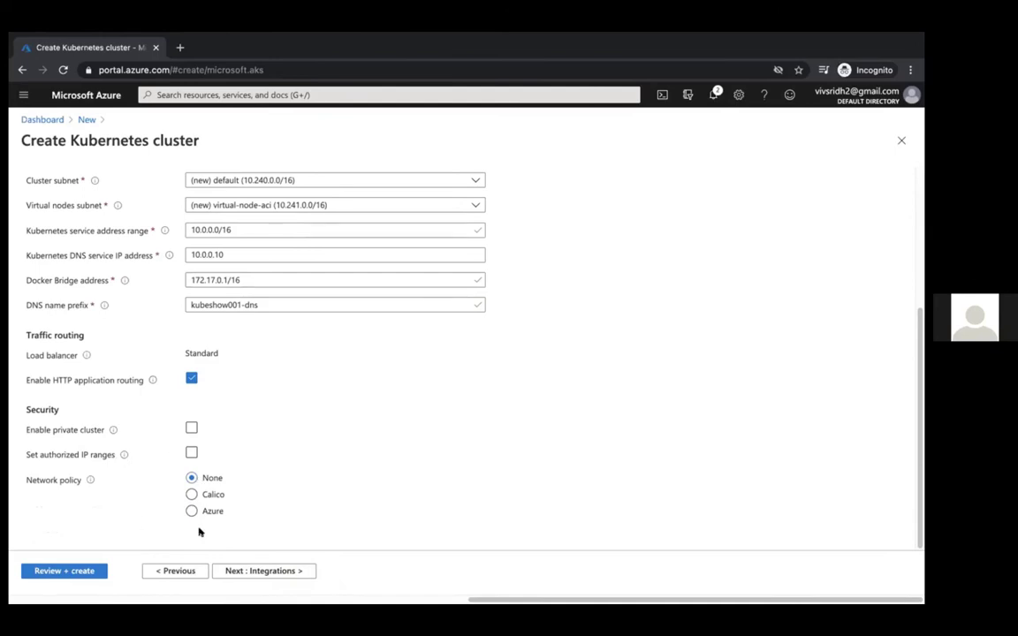
# Proceed to the cluster's integration settings and keep the container registry set to None
pyautogui.click(259, 571)
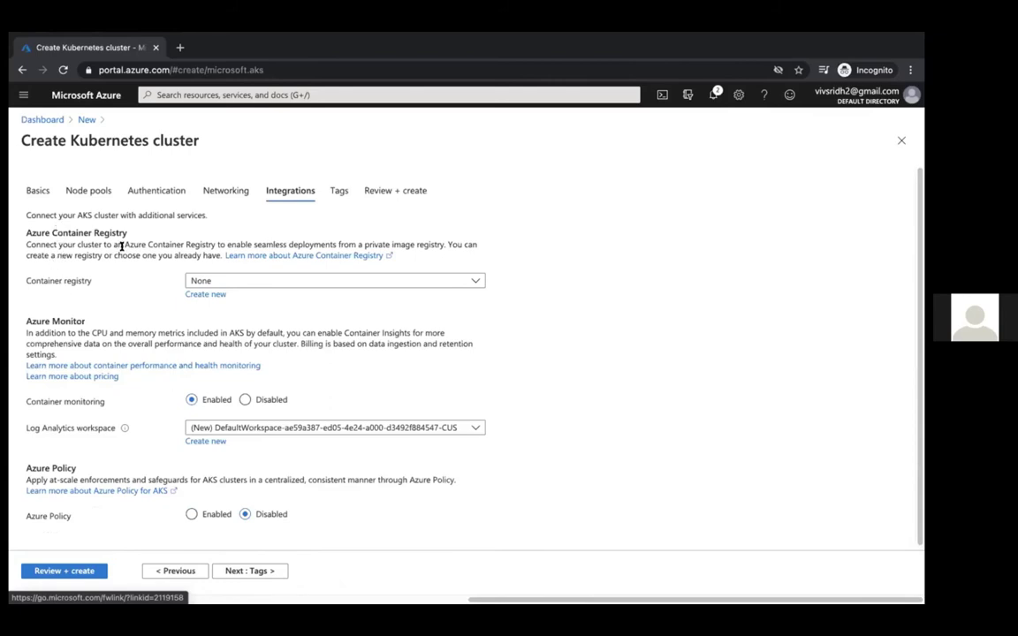
pyautogui.click(201, 280)
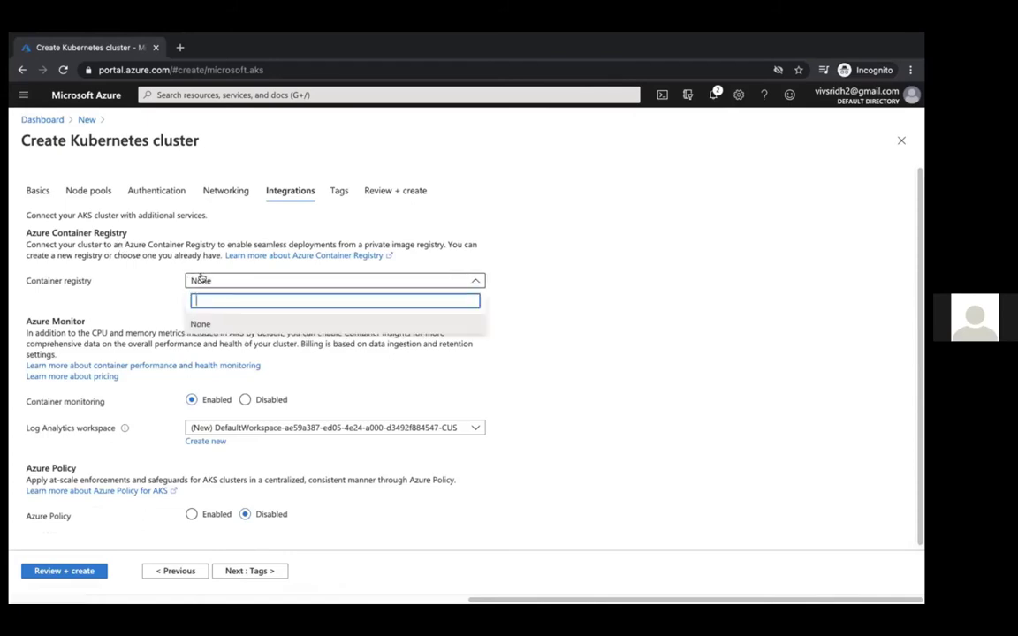
pyautogui.click(201, 326)
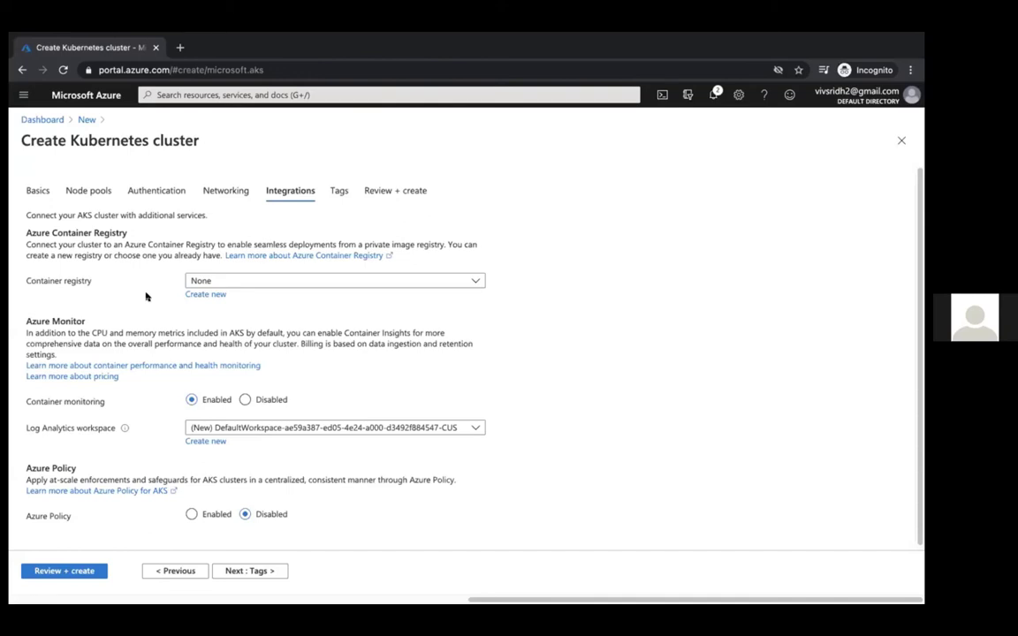
# Disable container monitoring for the new cluster and proceed past the tags to the final review of its configuration
pyautogui.scroll(-1, 147, 297)
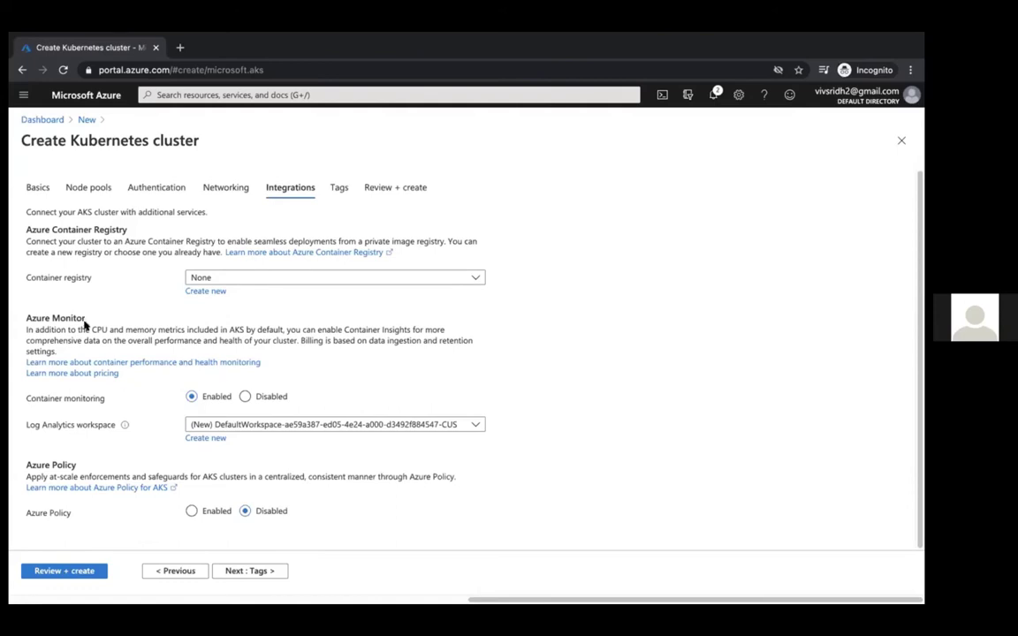
pyautogui.click(244, 397)
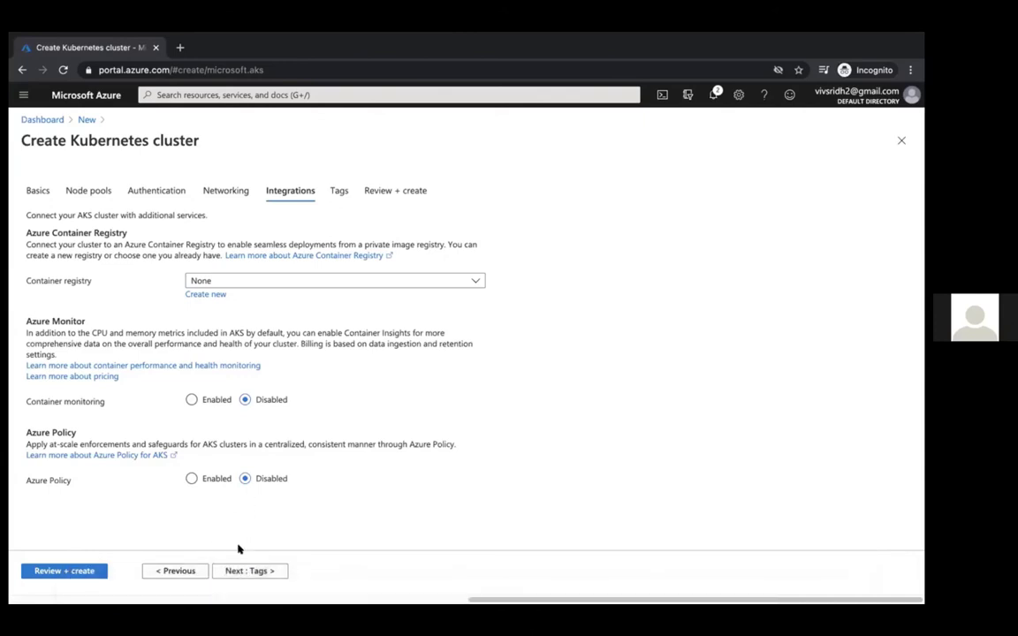
pyautogui.click(244, 571)
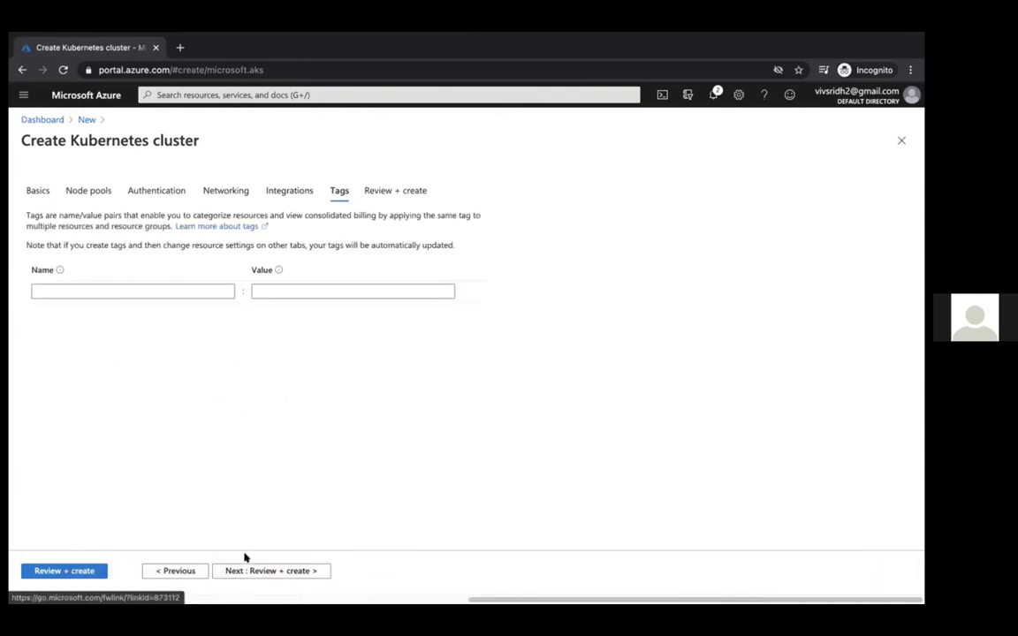
pyautogui.click(247, 570)
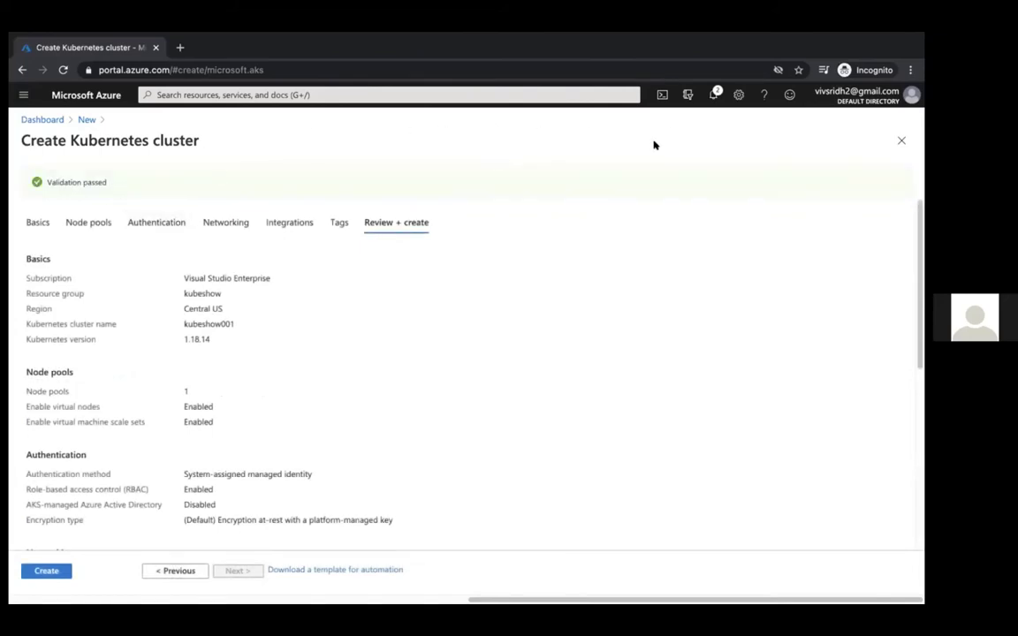
# Leave the cluster creation form and open the existing kubeshow Kubernetes service from the list of all resources
pyautogui.click(41, 119)
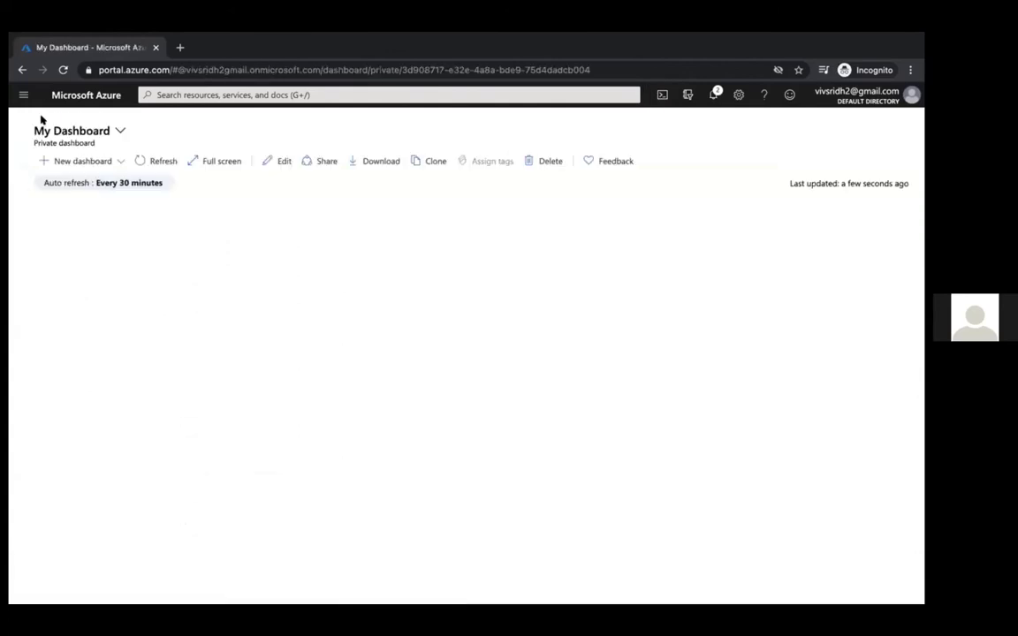
pyautogui.click(24, 95)
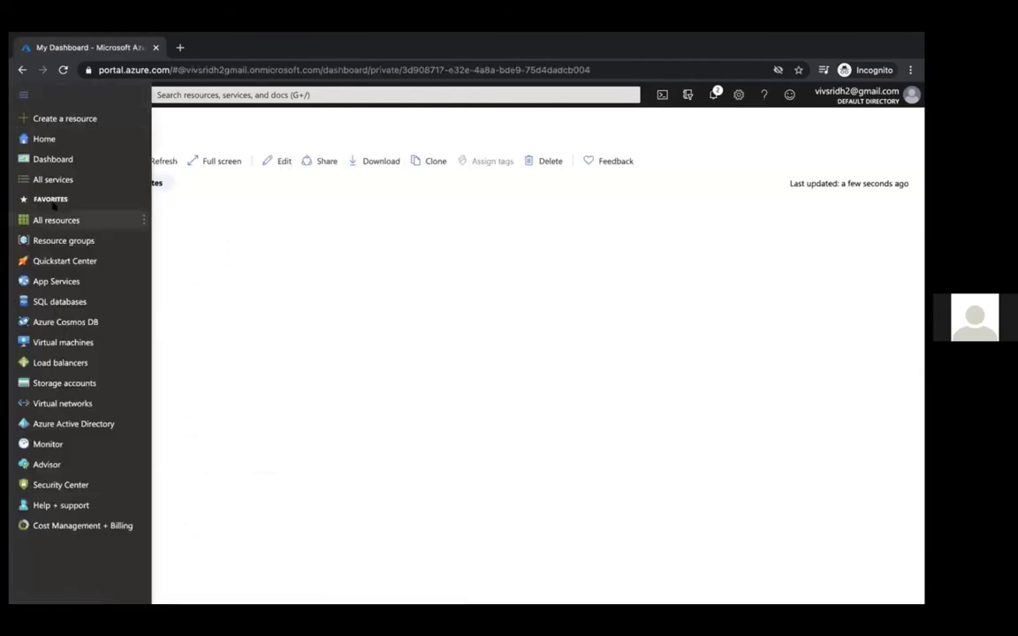
pyautogui.click(53, 224)
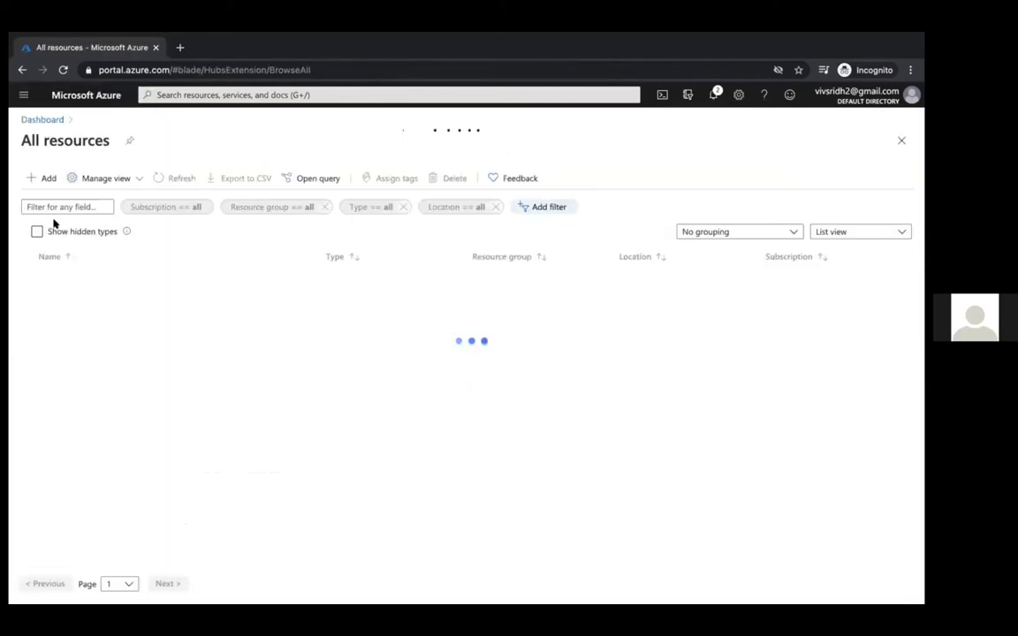
pyautogui.click(74, 441)
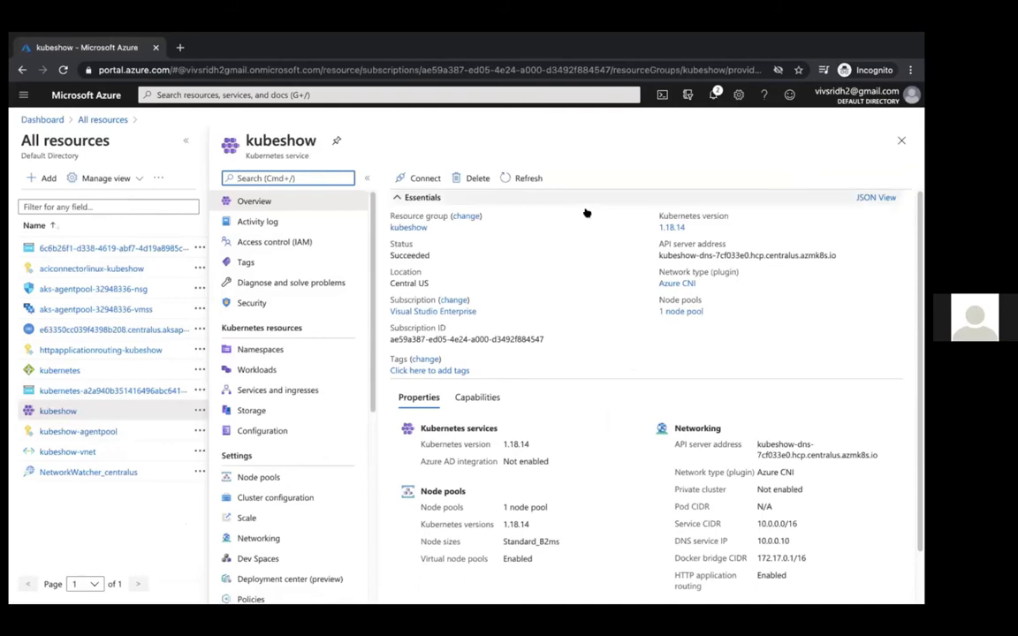
# Open an enlarged Cloud Shell and create its storage under the Visual Studio Enterprise subscription
pyautogui.click(659, 97)
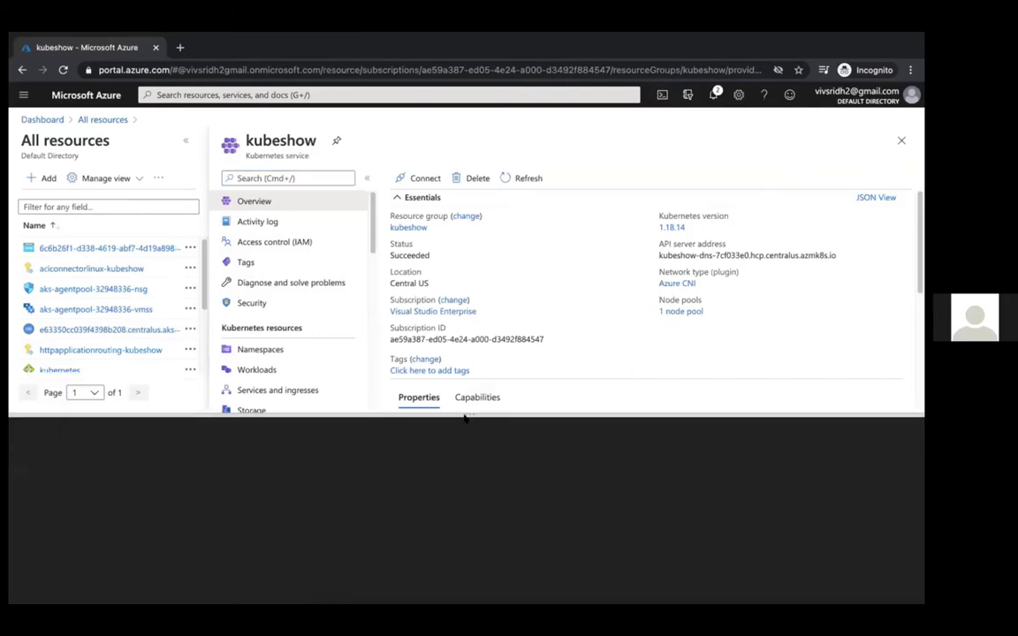
pyautogui.moveTo(466, 413); pyautogui.dragTo(468, 313)
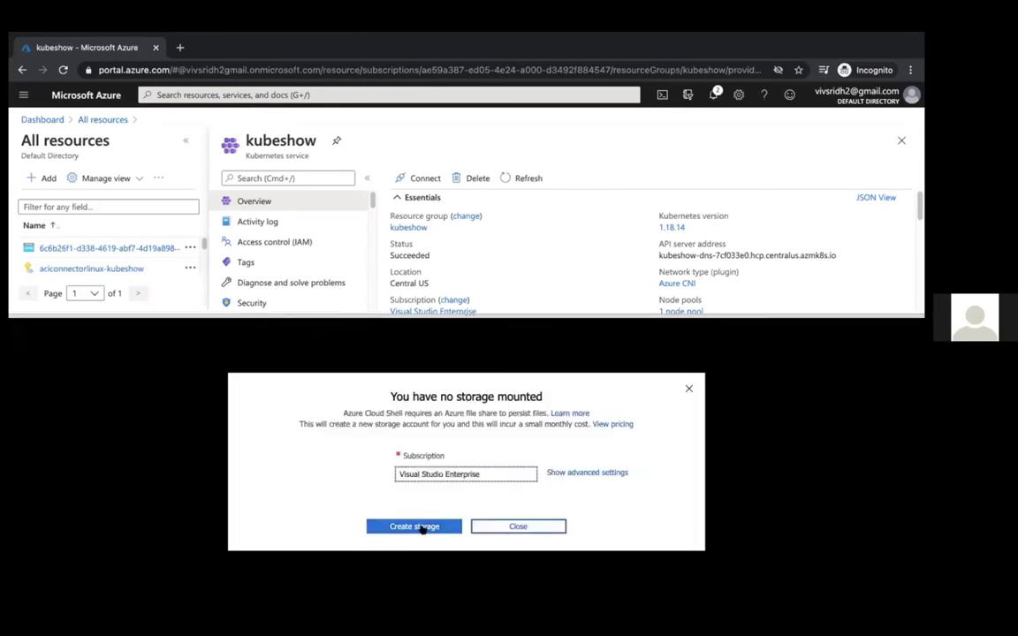
pyautogui.click(423, 527)
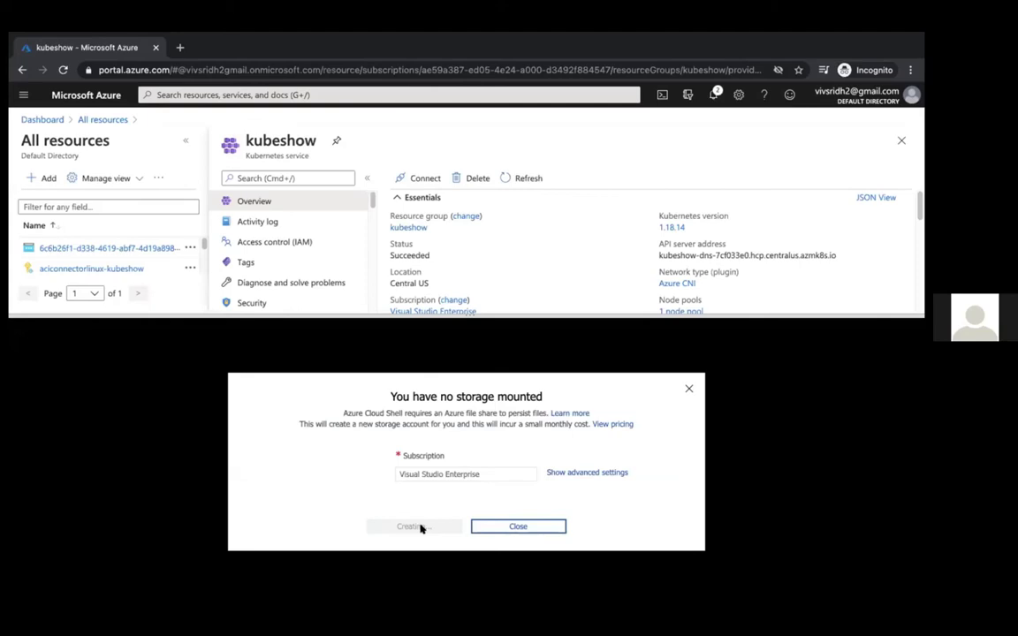
pyautogui.hotkey('ctrl', '+')
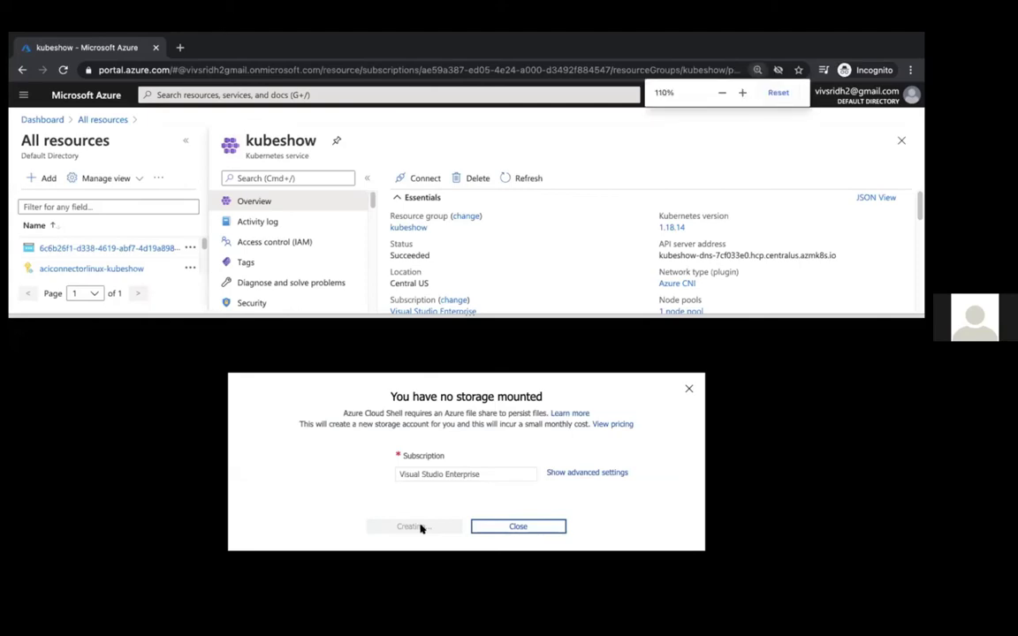
pyautogui.hotkey('ctrl', '+')
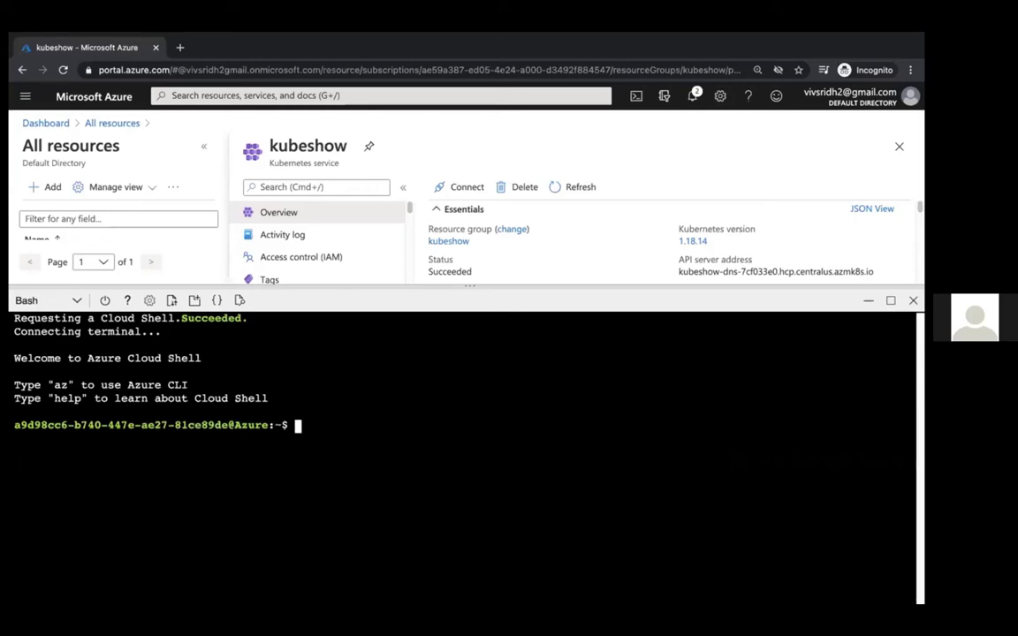
pyautogui.hotkey('ctrl', '+')
pyautogui.hotkey('ctrl', '-')
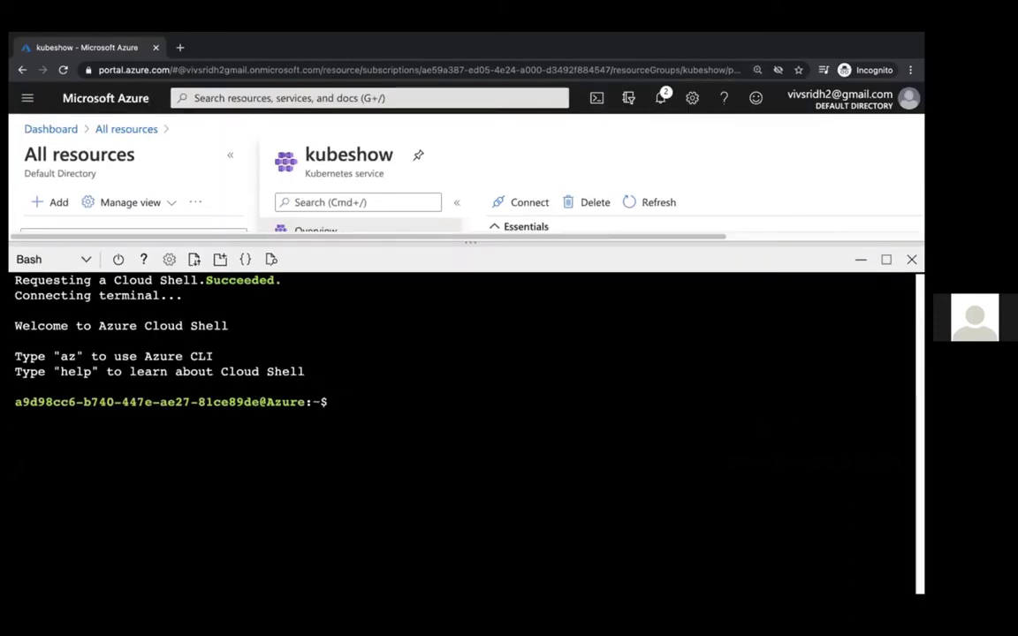
# Copy az aks get-credentials --resource-group kubeshow --name kubeshow from cmd.txt in Visual Studio Code and run it in Cloud Shell
pyautogui.hotkey('ctrl', 'Left')
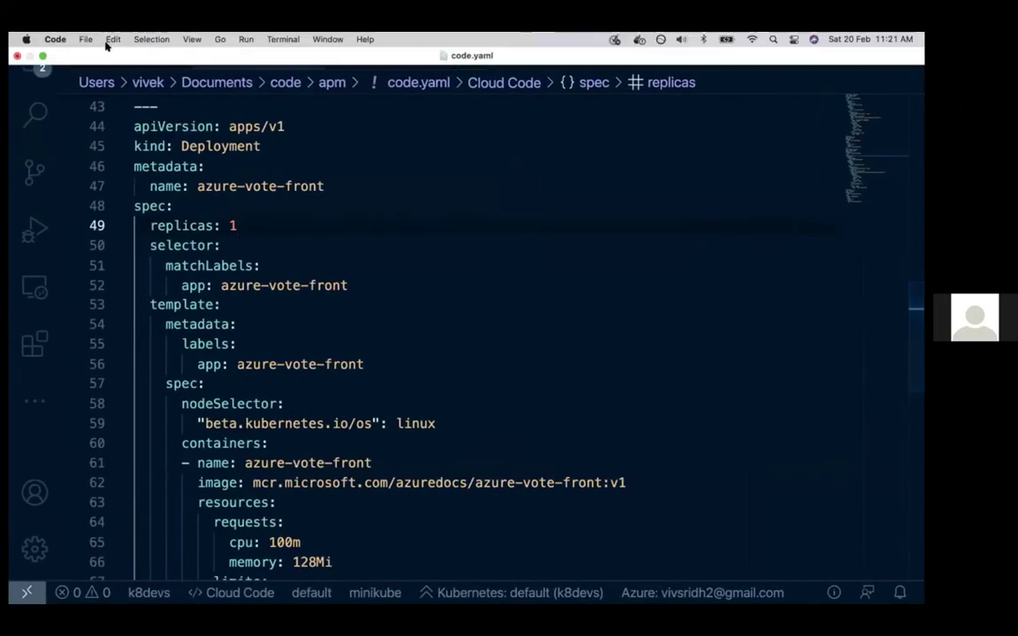
pyautogui.click(122, 51)
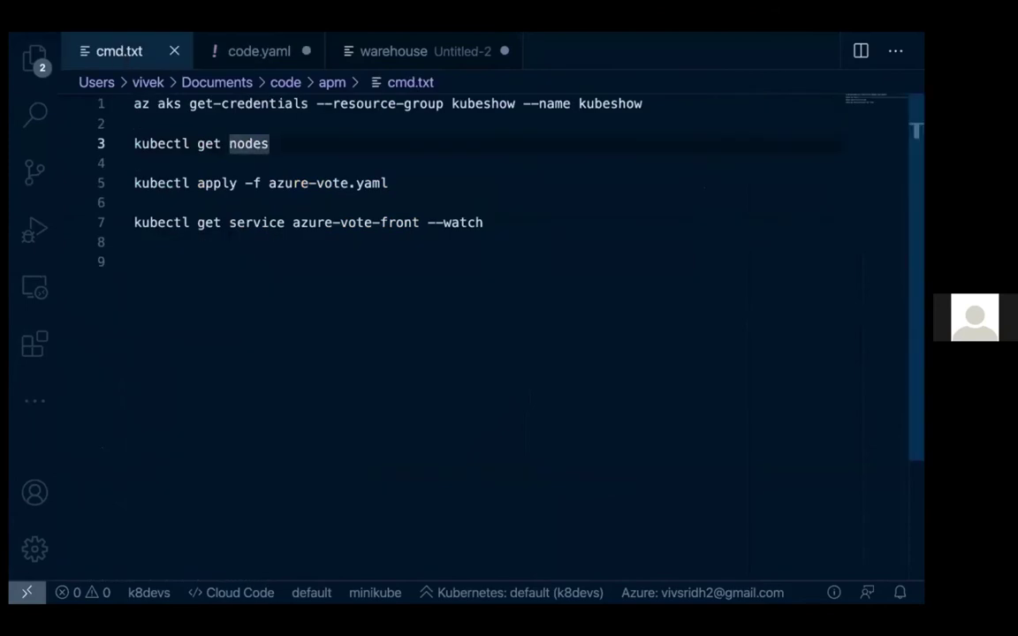
pyautogui.click(142, 103)
pyautogui.tripleClick(142, 103)
pyautogui.press('super+c')
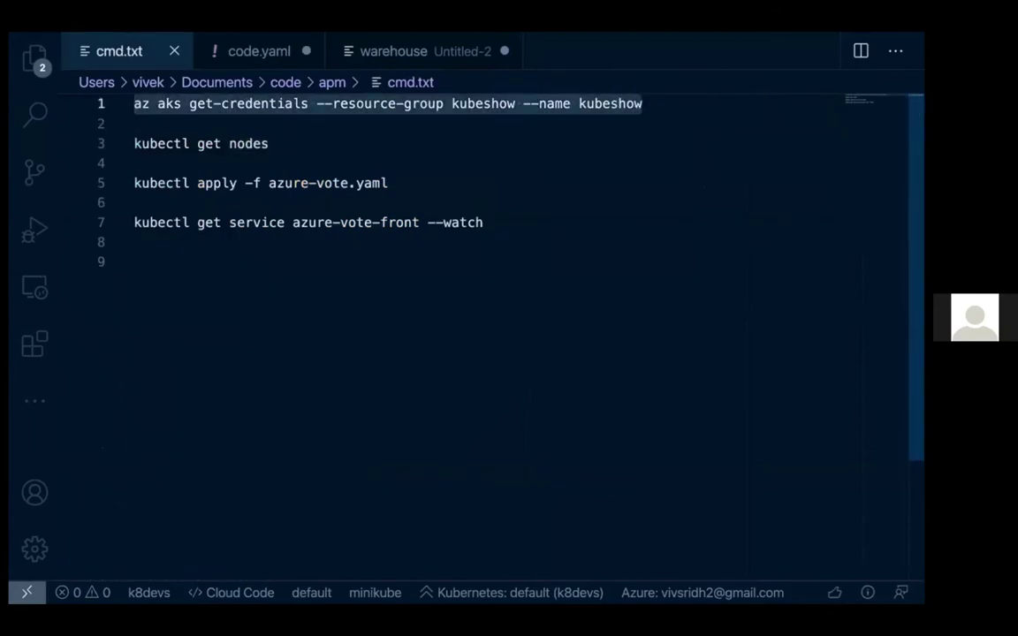
pyautogui.hotkey('ctrl', 'Right')
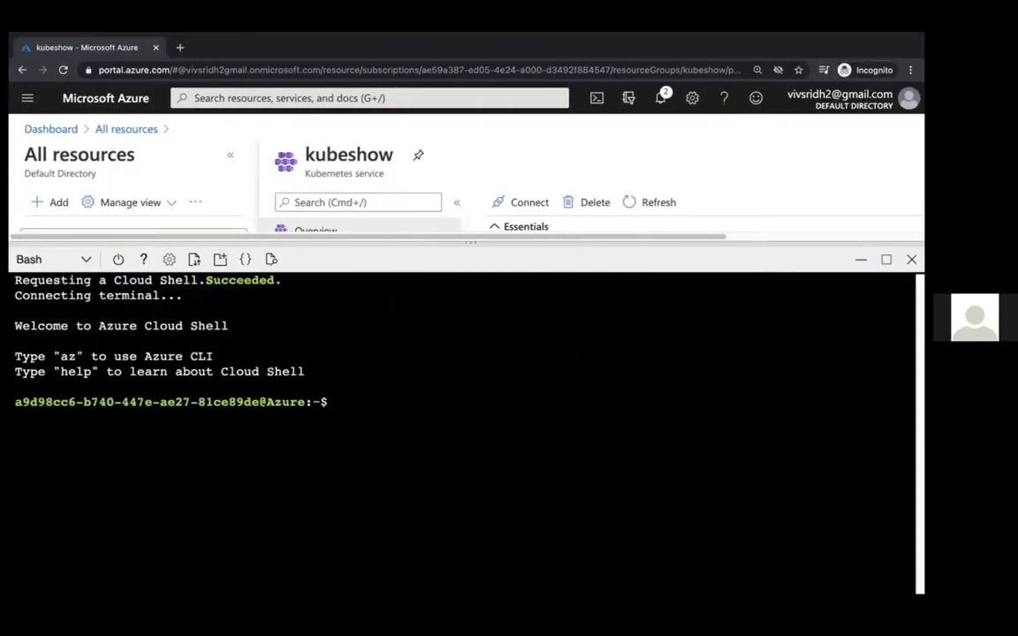
pyautogui.press('super+v')
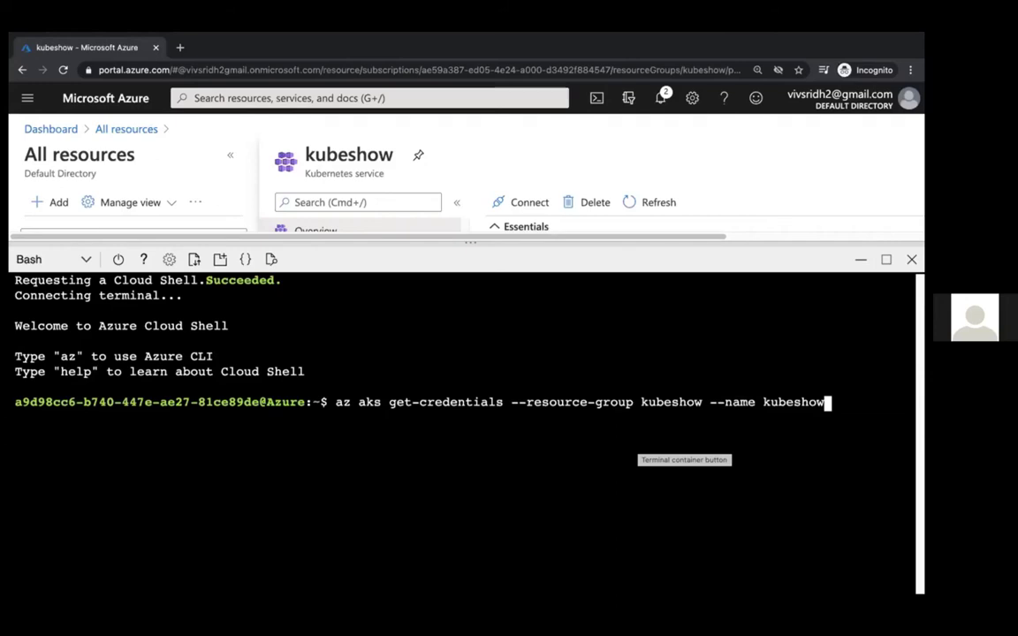
pyautogui.press('Return')
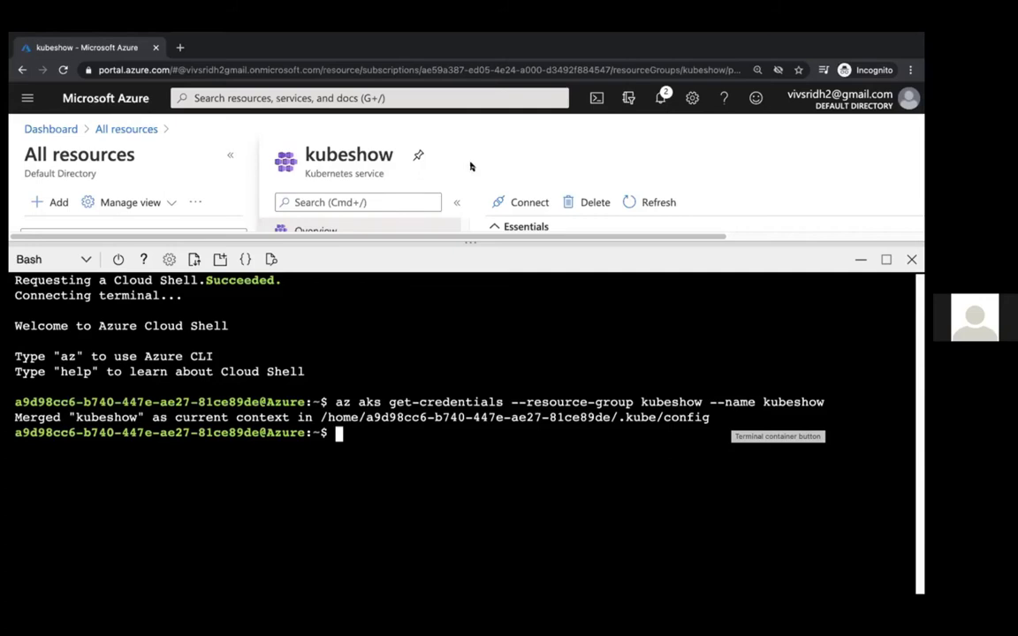
# Run kubectl without arguments and review its help for the basic, deploy, cluster management and debugging commands
pyautogui.write('kubectl')
pyautogui.press('Return')
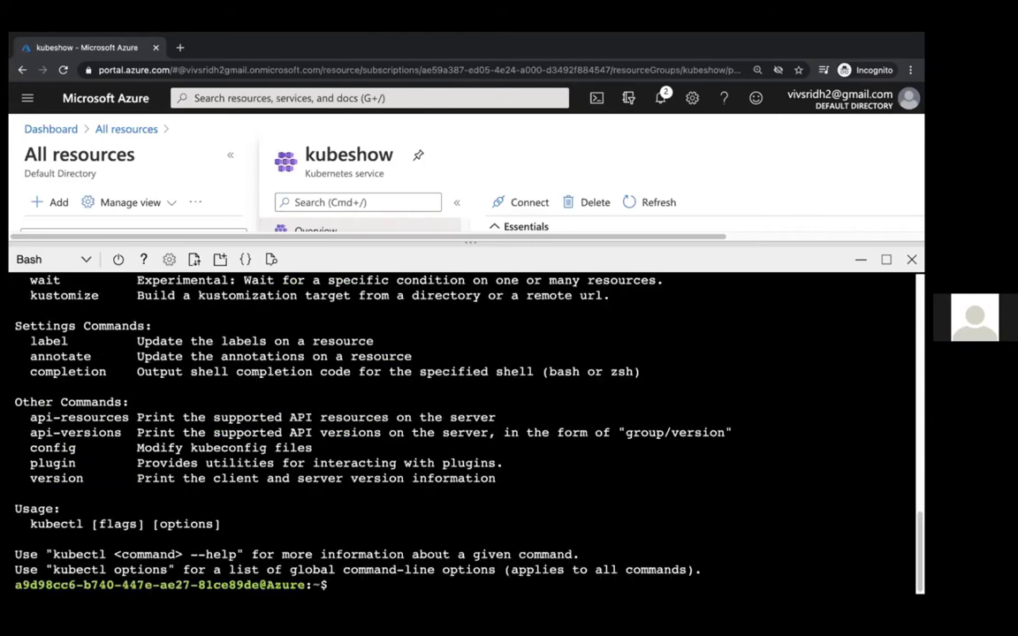
pyautogui.scroll(6, 282, 378)
pyautogui.scroll(8, 241, 357)
pyautogui.scroll(4, 241, 357)
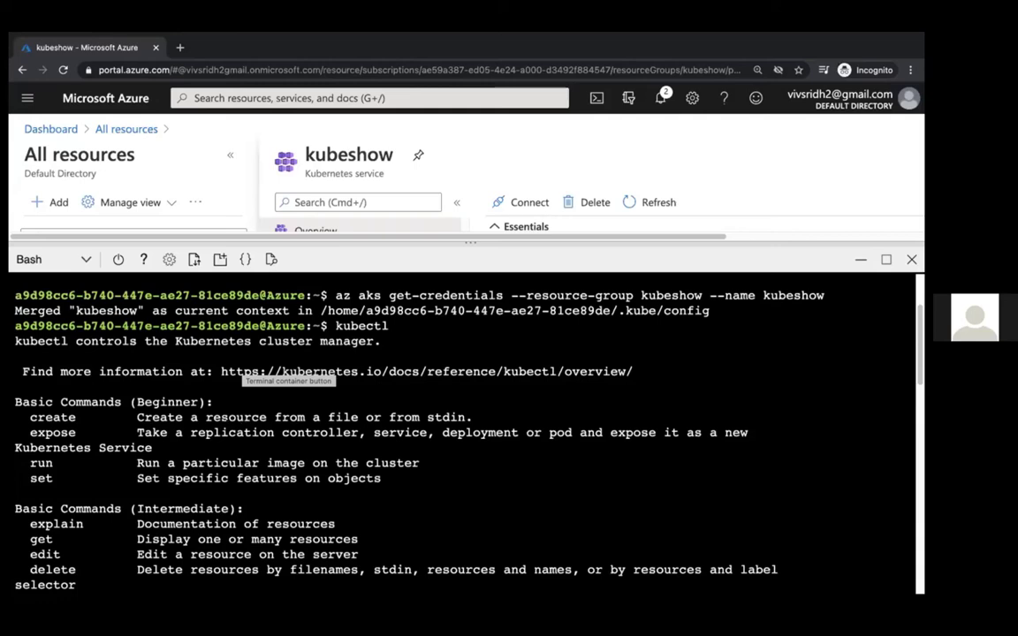
pyautogui.scroll(-2, 466, 433)
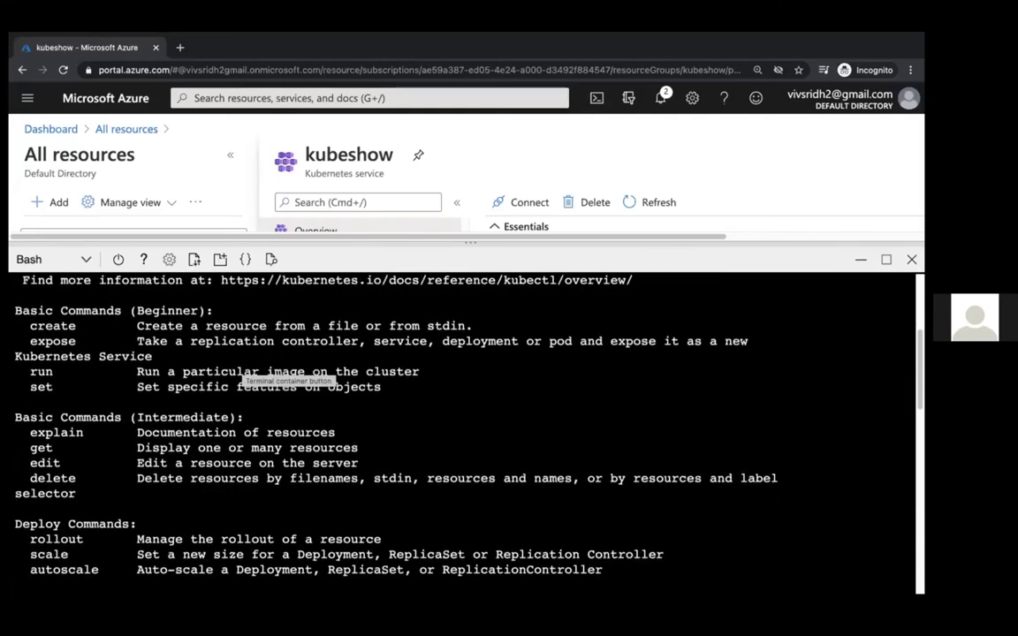
pyautogui.scroll(-4, 465, 433)
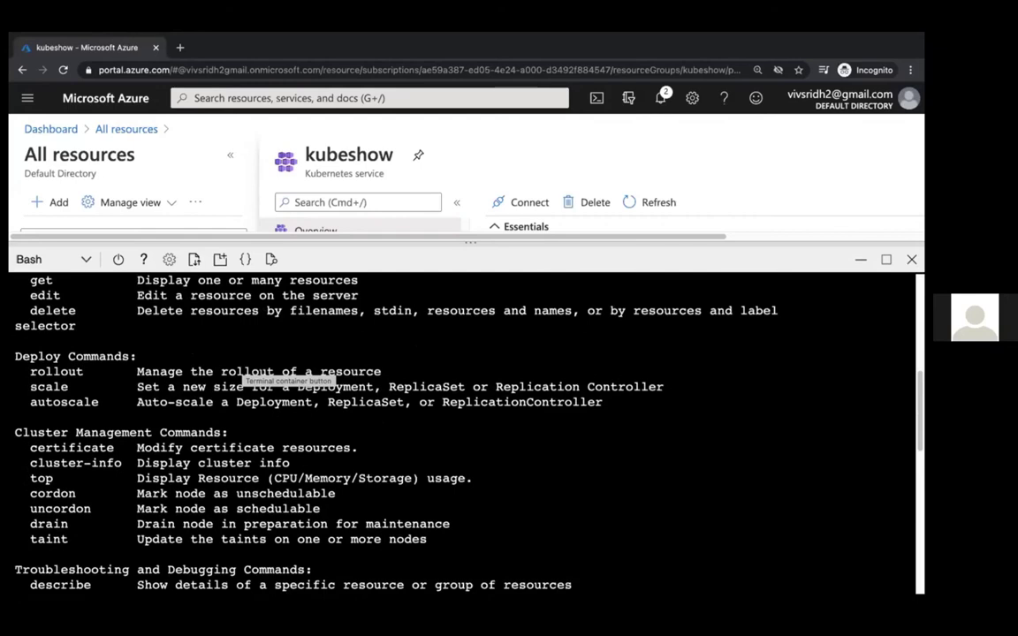
pyautogui.scroll(-1, 466, 433)
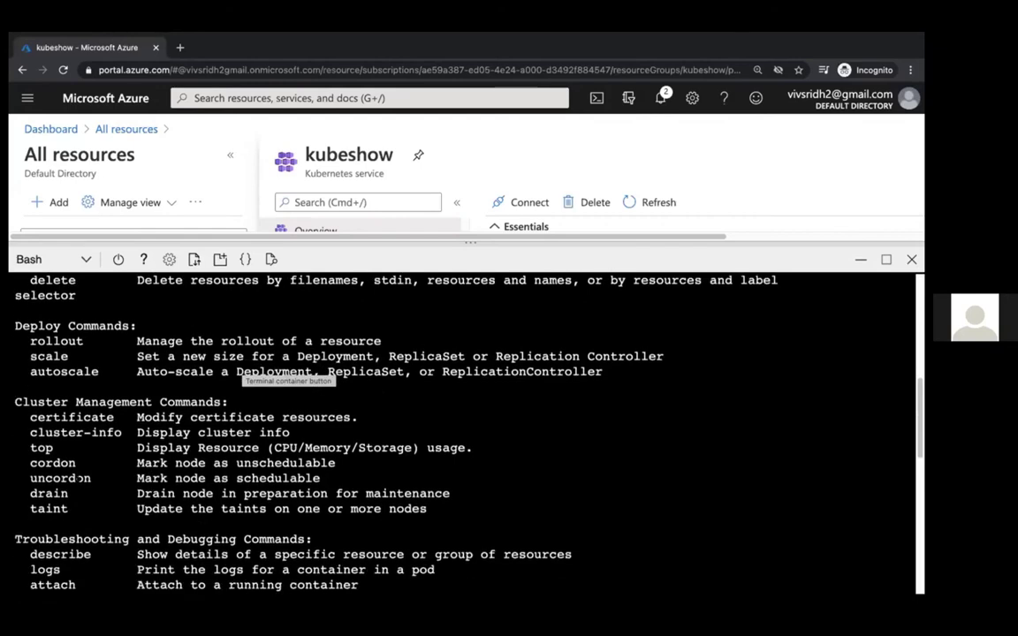
pyautogui.scroll(-2, 465, 433)
pyautogui.scroll(10, 78, 478)
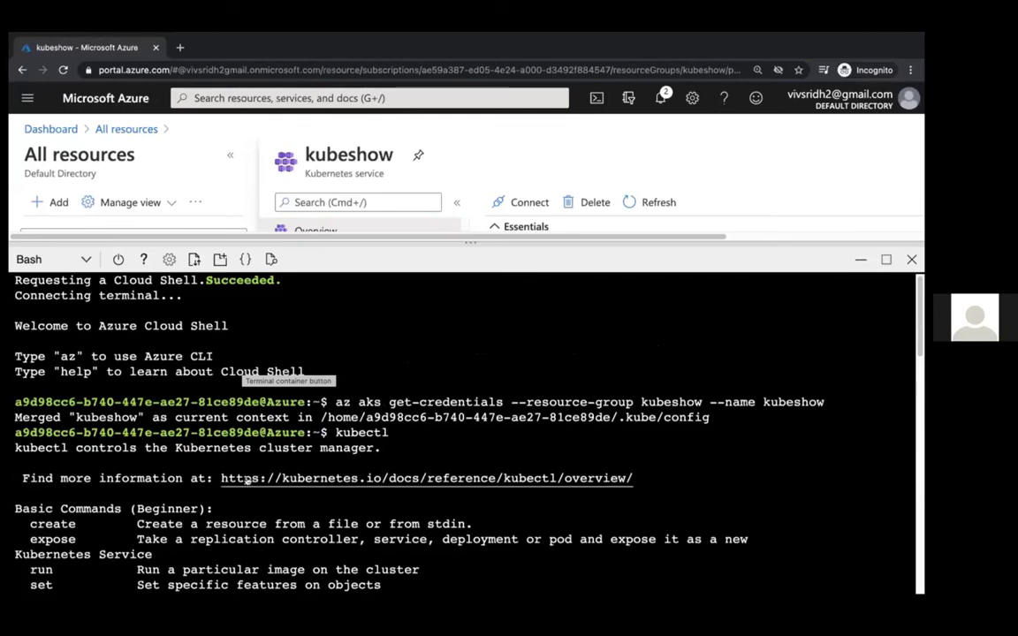
pyautogui.scroll(-6, 247, 479)
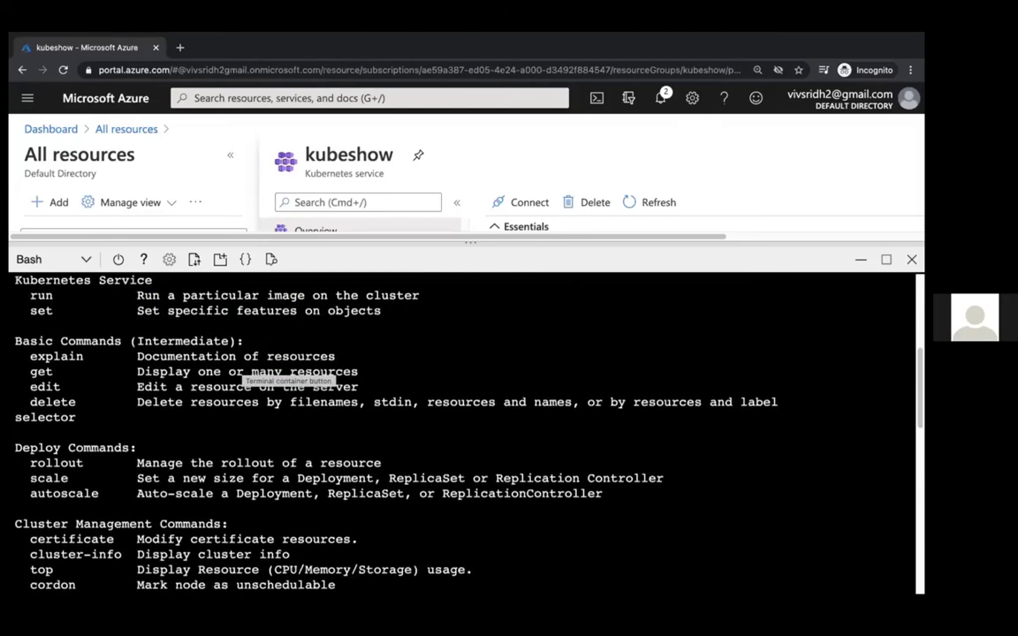
pyautogui.scroll(-6, 248, 478)
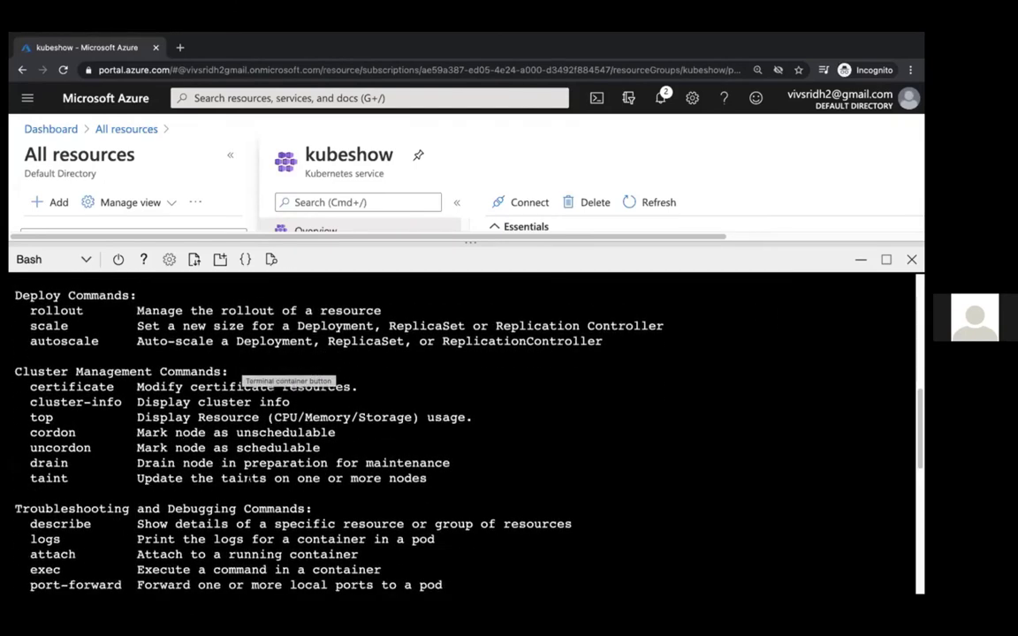
pyautogui.scroll(-2, 248, 478)
pyautogui.scroll(-5, 249, 479)
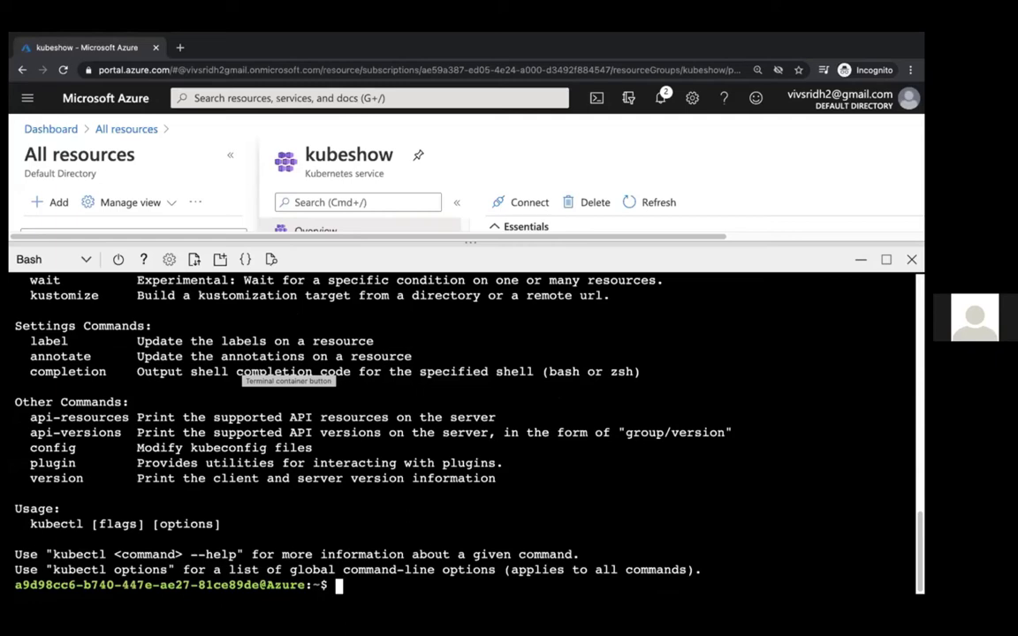
# Clear the terminal, run kubectl get nodes copied from cmd.txt, and highlight virtual-node-aci-linux in the output
pyautogui.moveTo(374, 585)
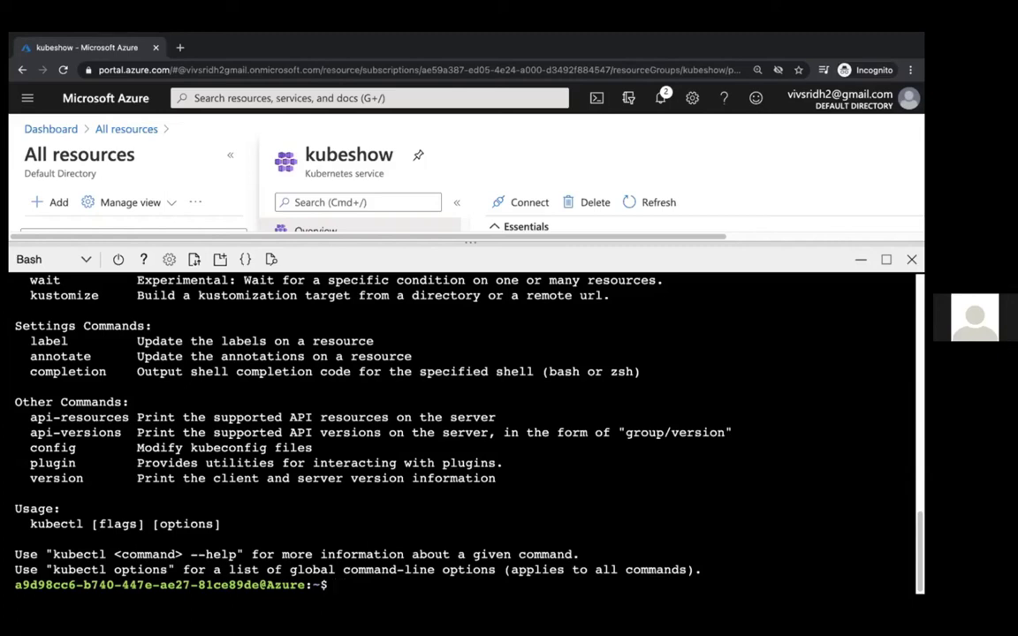
pyautogui.write('clear')
pyautogui.press('Return')
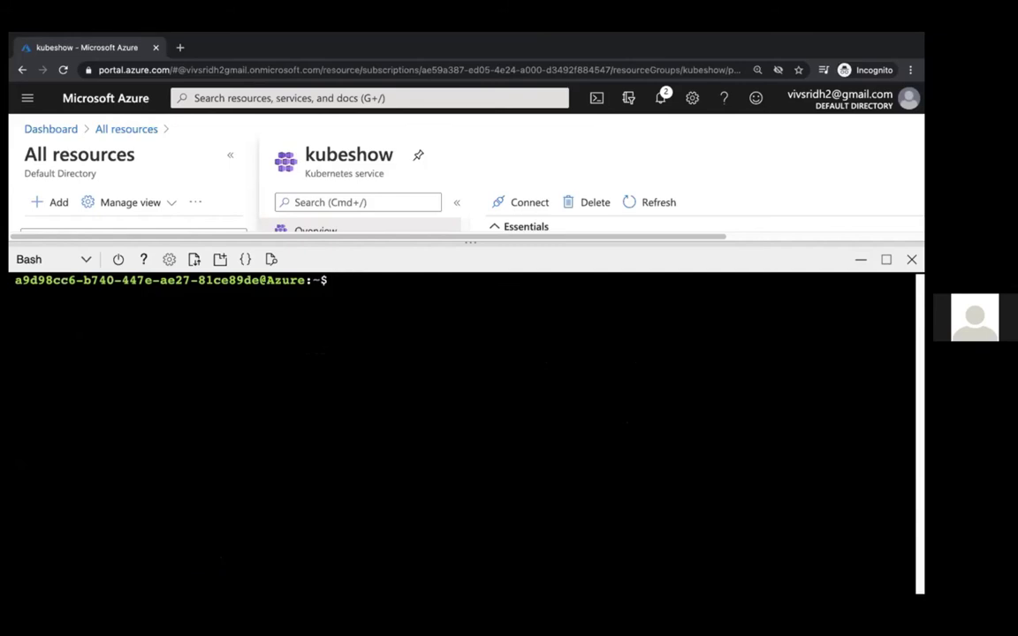
pyautogui.hotkey('ctrl', 'Left')
pyautogui.moveTo(269, 143); pyautogui.dragTo(133, 143)
pyautogui.press('super+c')
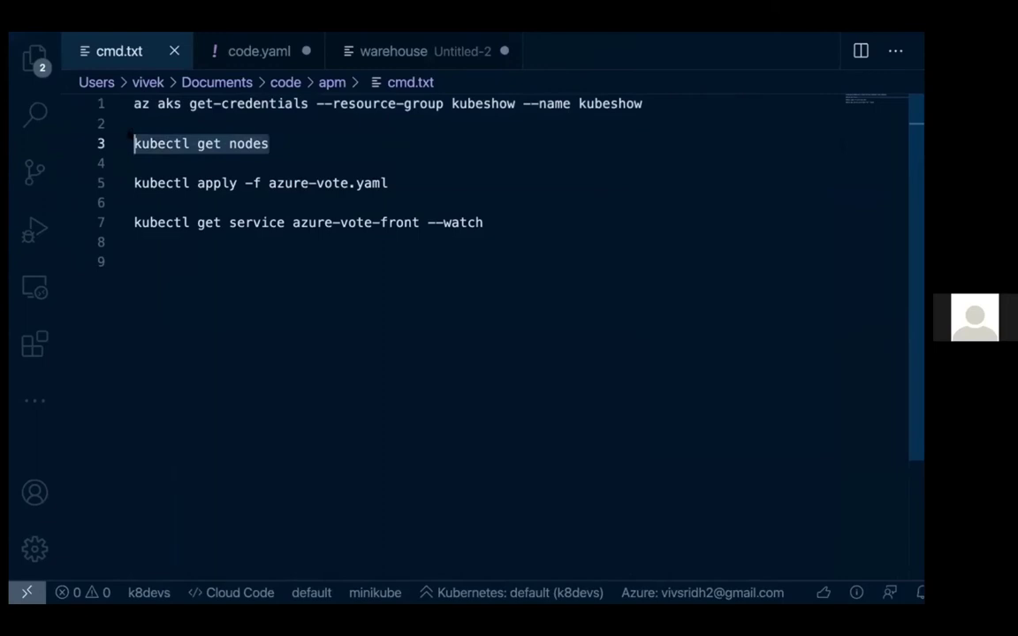
pyautogui.hotkey('ctrl', 'Right')
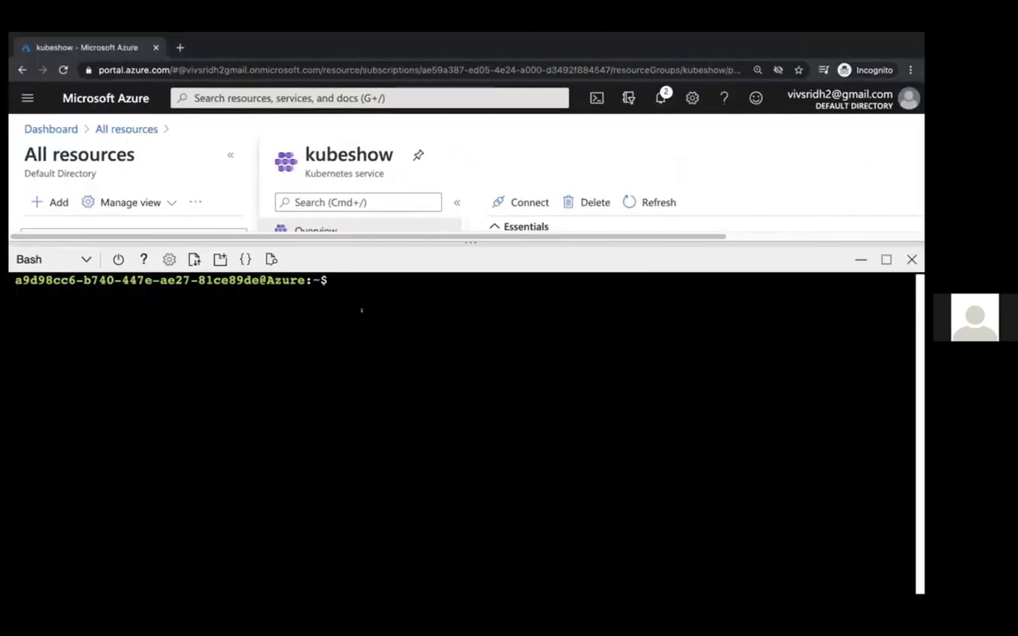
pyautogui.press('super+v')
pyautogui.press('Return')
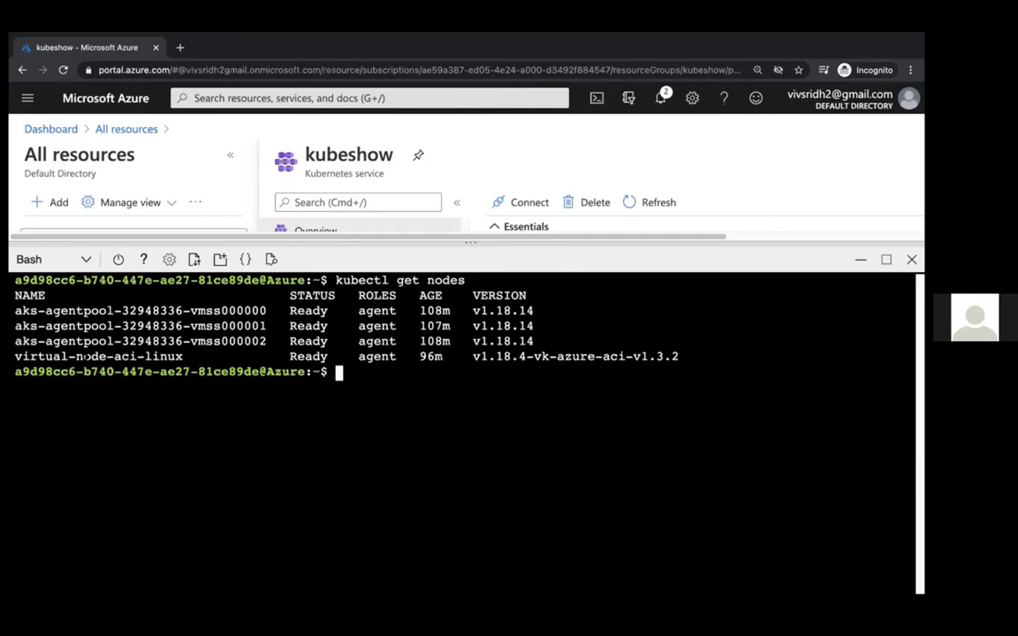
pyautogui.moveTo(15, 356); pyautogui.dragTo(181, 356)
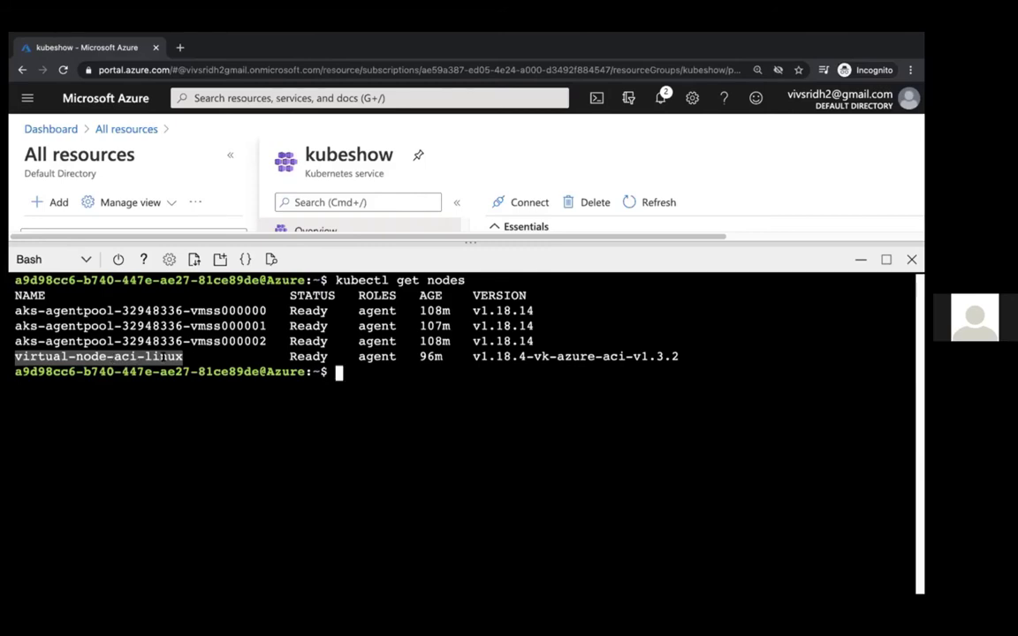
# List the cluster's namespaces in Cloud Shell with kubectl get namespaces
pyautogui.press('Escape')
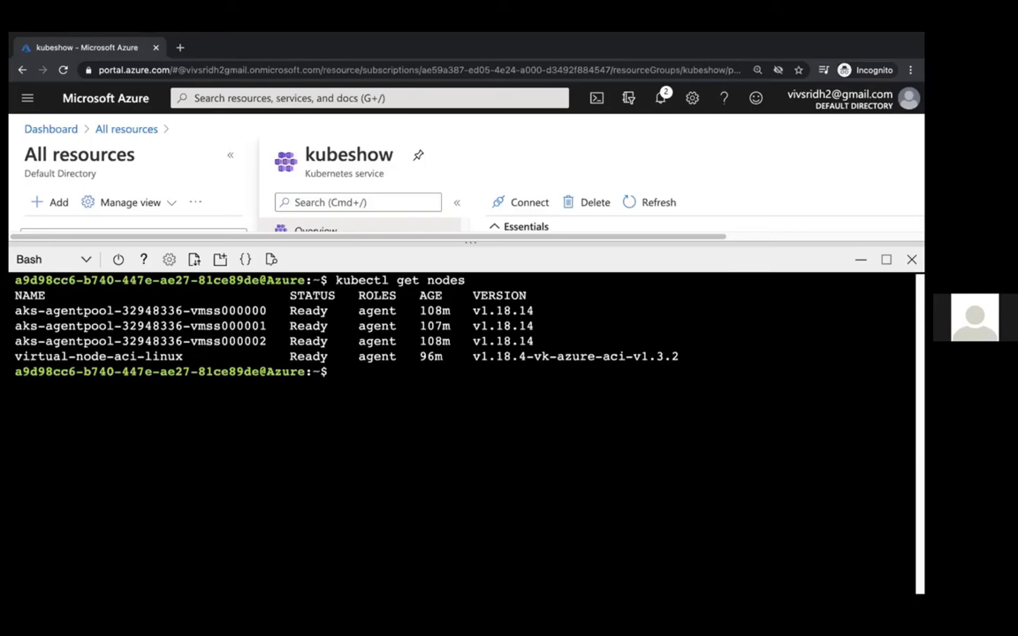
pyautogui.write('ku')
pyautogui.write('ve')
pyautogui.press('BackSpace')
pyautogui.press('BackSpace')
pyautogui.write('bectl')
pyautogui.press('BackSpace')
pyautogui.press('BackSpace')
pyautogui.press('BackSpace')
pyautogui.write('tl get ')
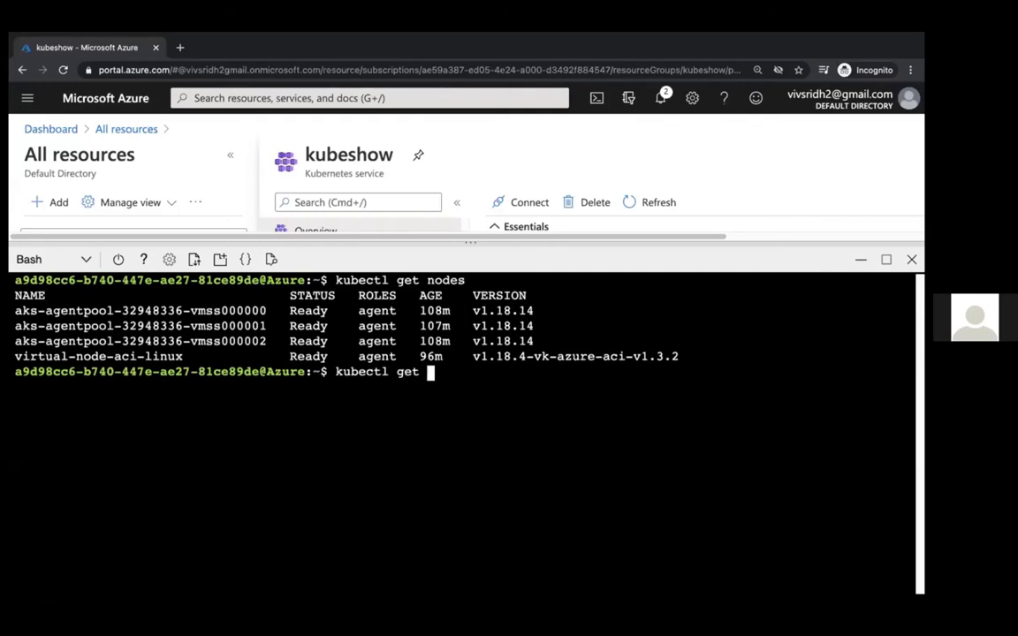
pyautogui.write('namespaces')
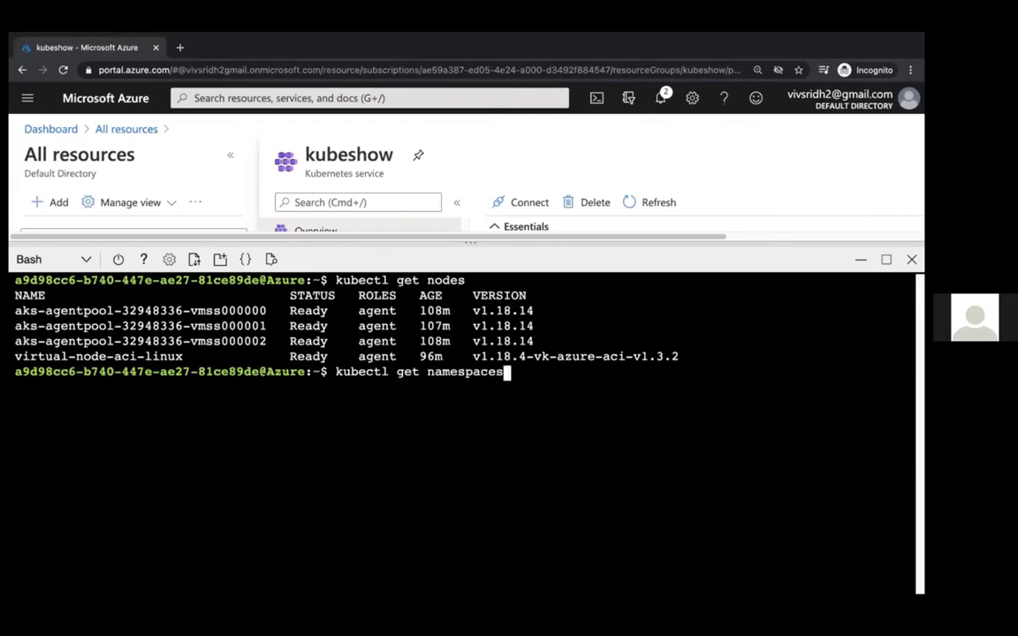
pyautogui.press('Return')
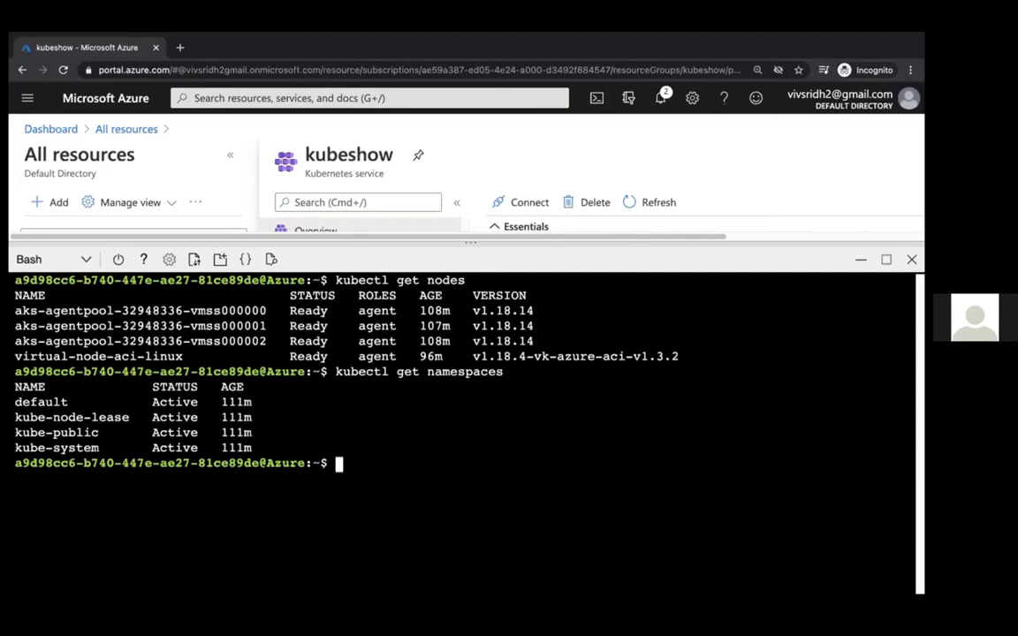
# List the cluster's services with kubectl get services and clear the terminal
pyautogui.write('kubectl get services')
pyautogui.press('Return')
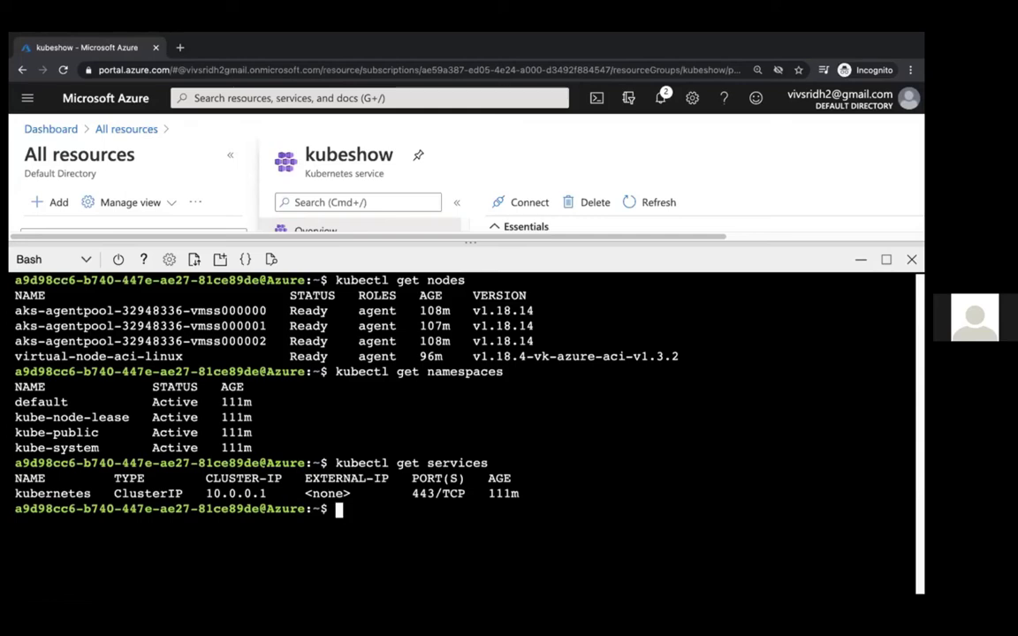
pyautogui.write('clear')
pyautogui.press('Return')
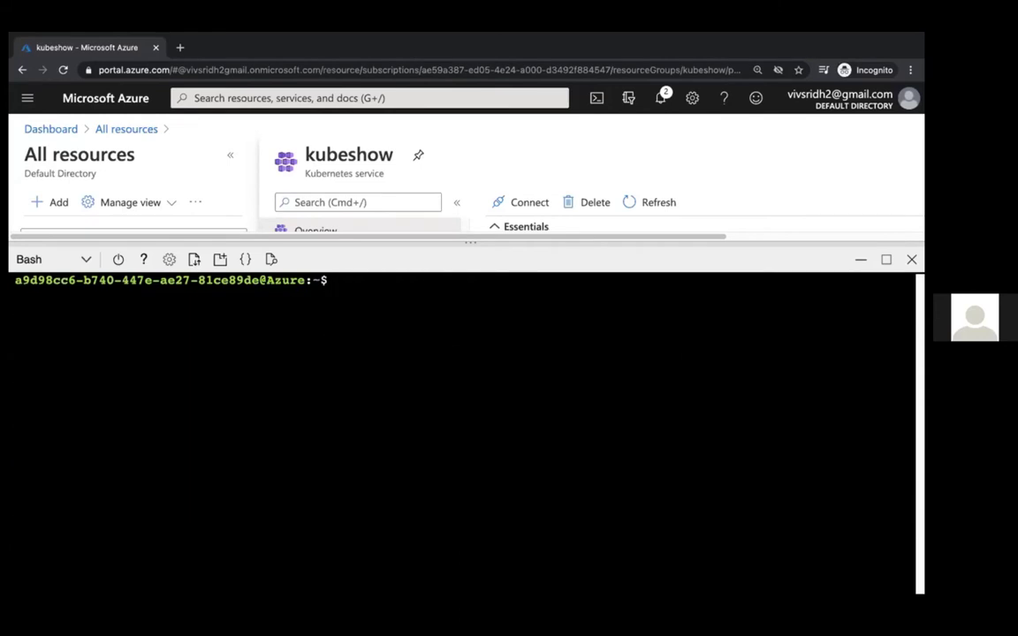
# Create an empty azure-vote.yaml file with touch, copying the file name from cmd.txt in Visual Studio Code
pyautogui.write('touch')
pyautogui.hotkey('alt', 'Tab')
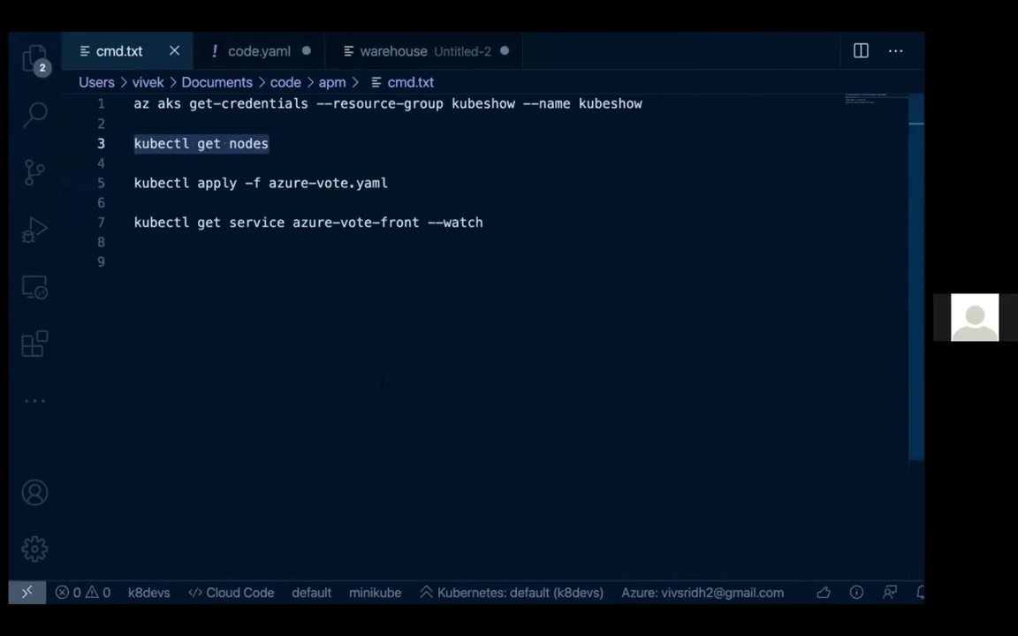
pyautogui.moveTo(268, 183); pyautogui.dragTo(389, 183)
pyautogui.hotkey('ctrl', 'c')
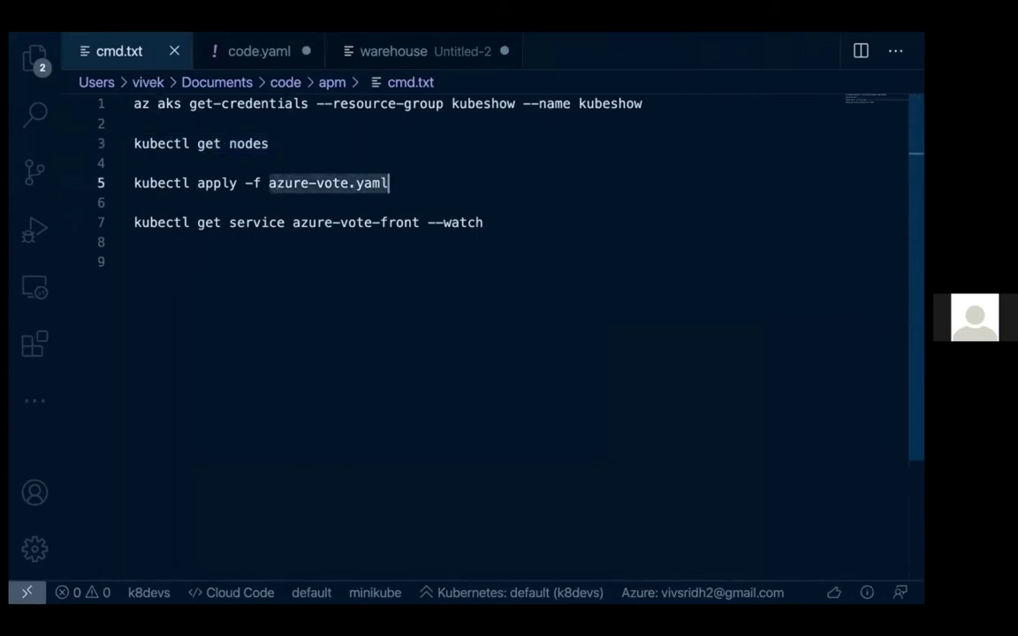
pyautogui.hotkey('alt', 'Tab')
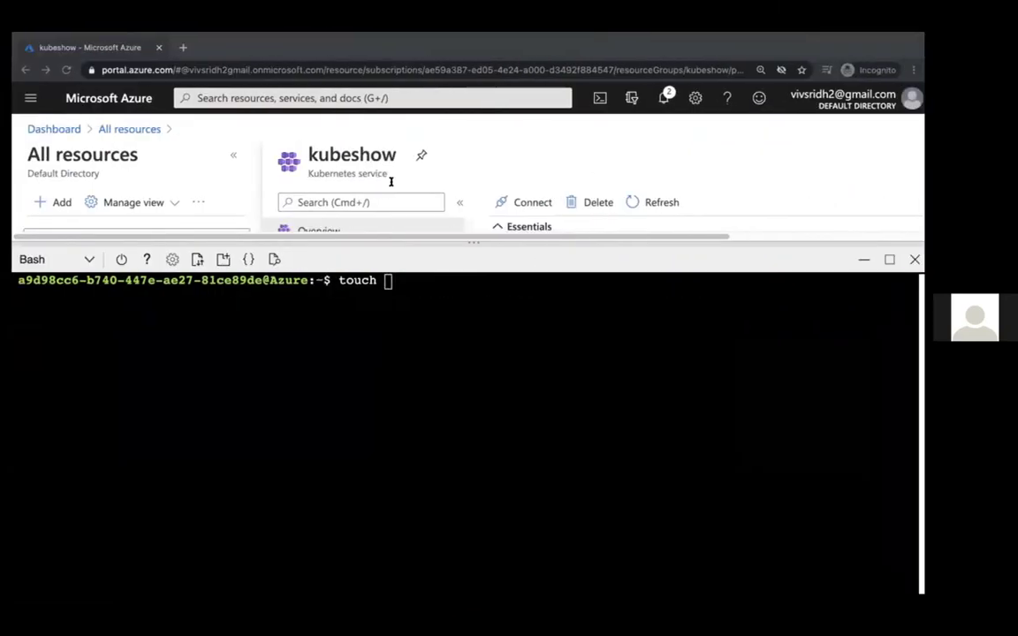
pyautogui.hotkey('ctrl', 'v')
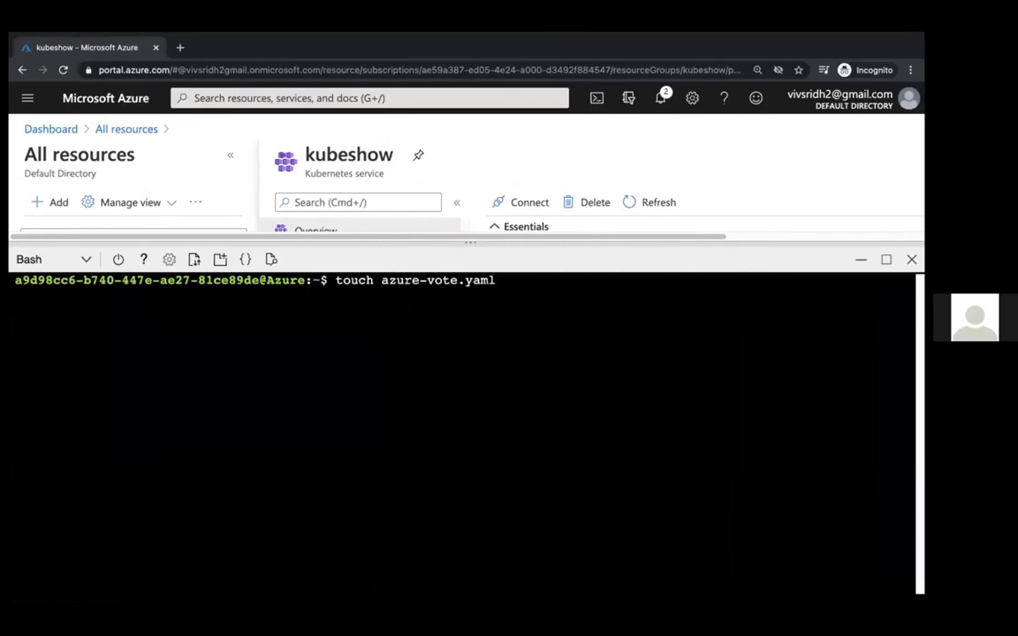
pyautogui.press('Return')
# Open azure-vote.yaml in the vi editor and enter insert mode
pyautogui.write('vi az')
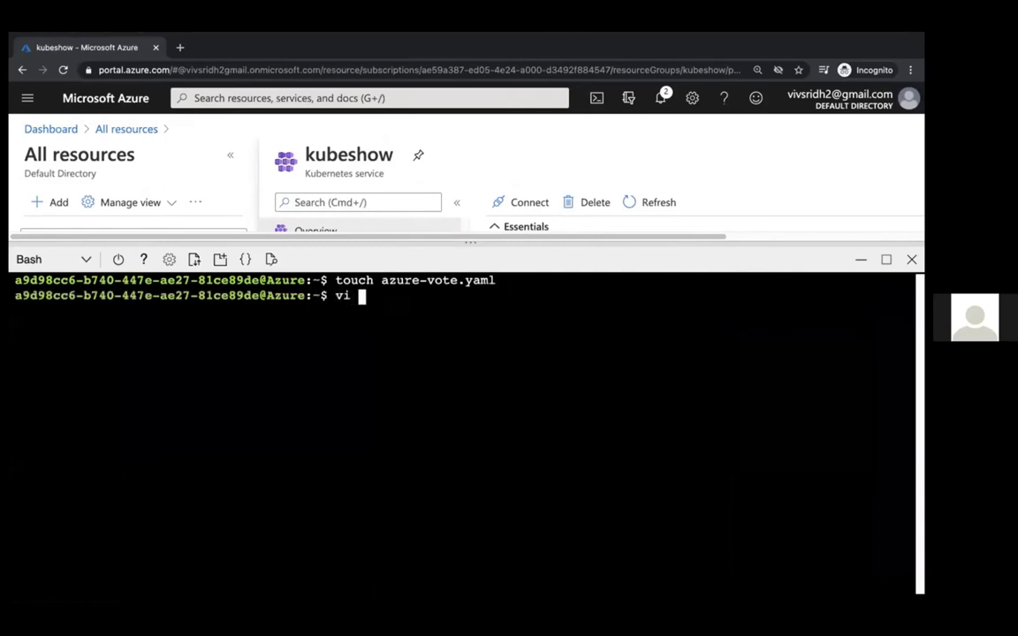
pyautogui.press('Tab')
pyautogui.press('Return')
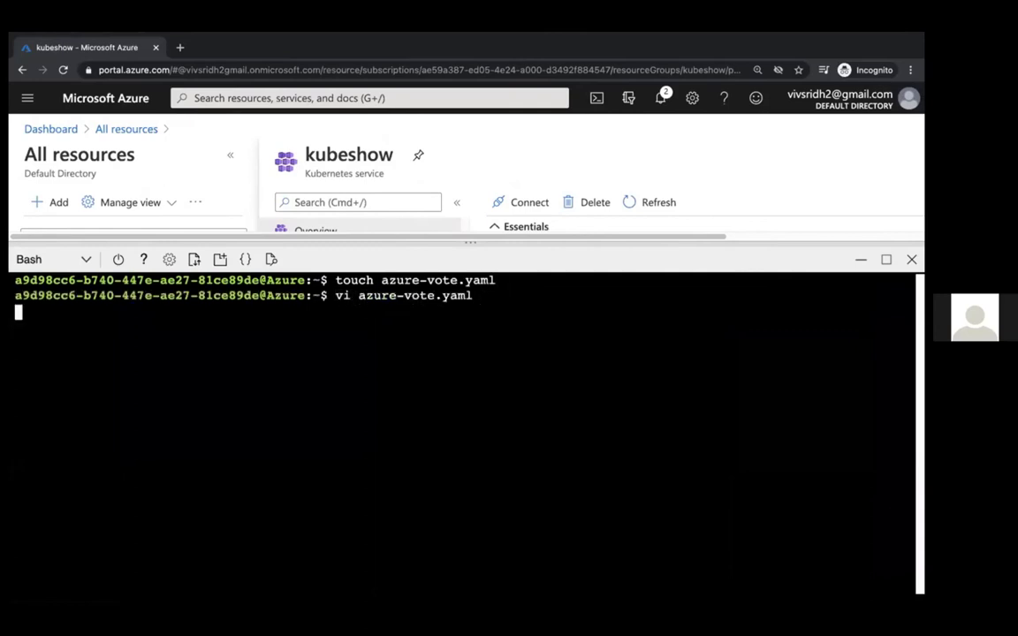
pyautogui.press('i')
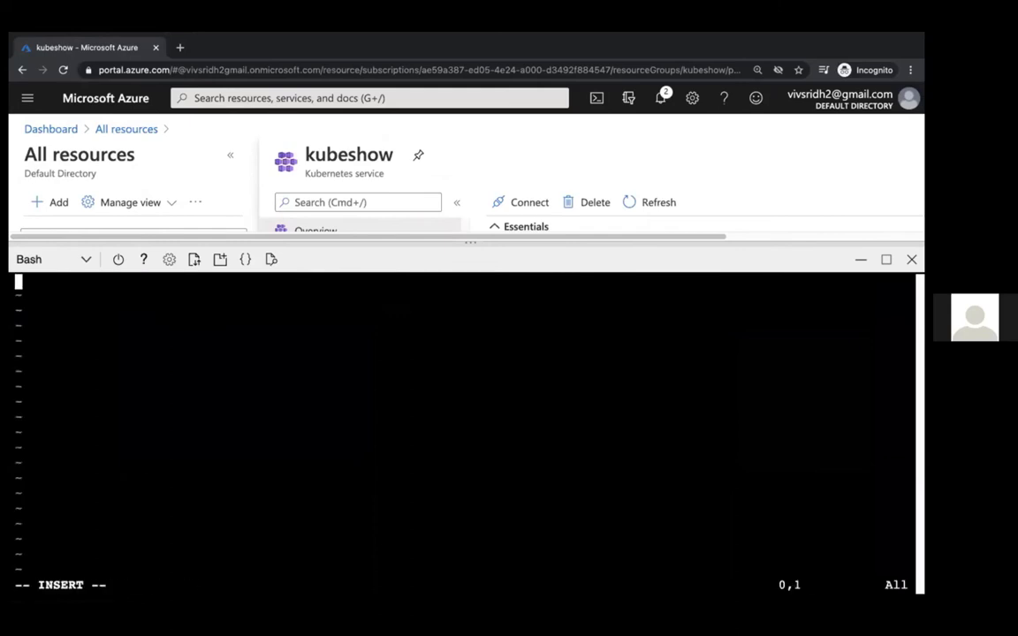
# Copy the entire contents of code.yaml from Visual Studio Code into azure-vote.yaml in the Cloud Shell editor
pyautogui.hotkey('ctrl', 'Left')
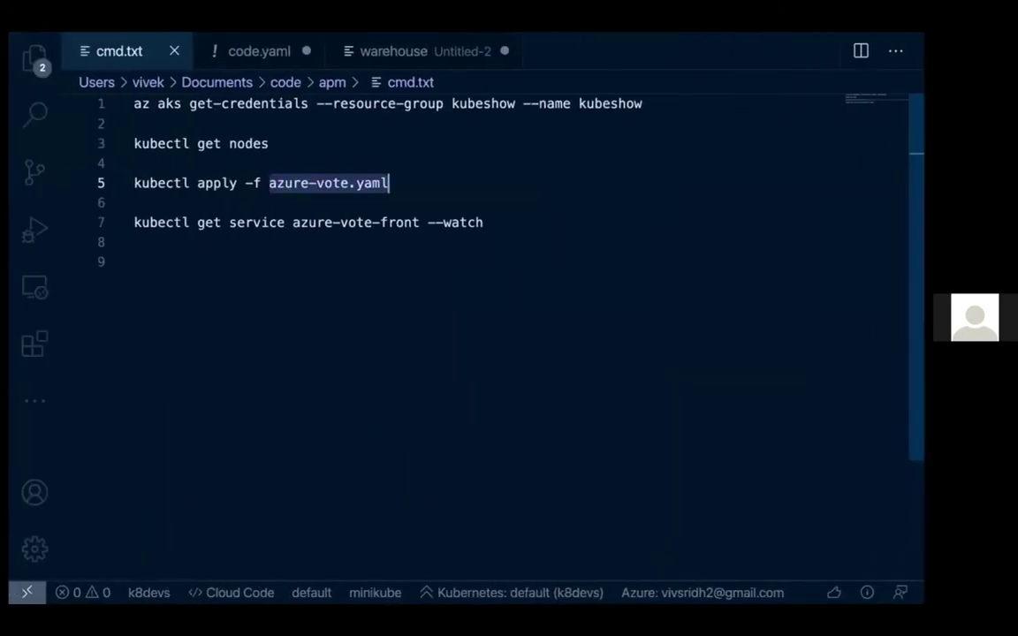
pyautogui.click(232, 51)
pyautogui.click(245, 185)
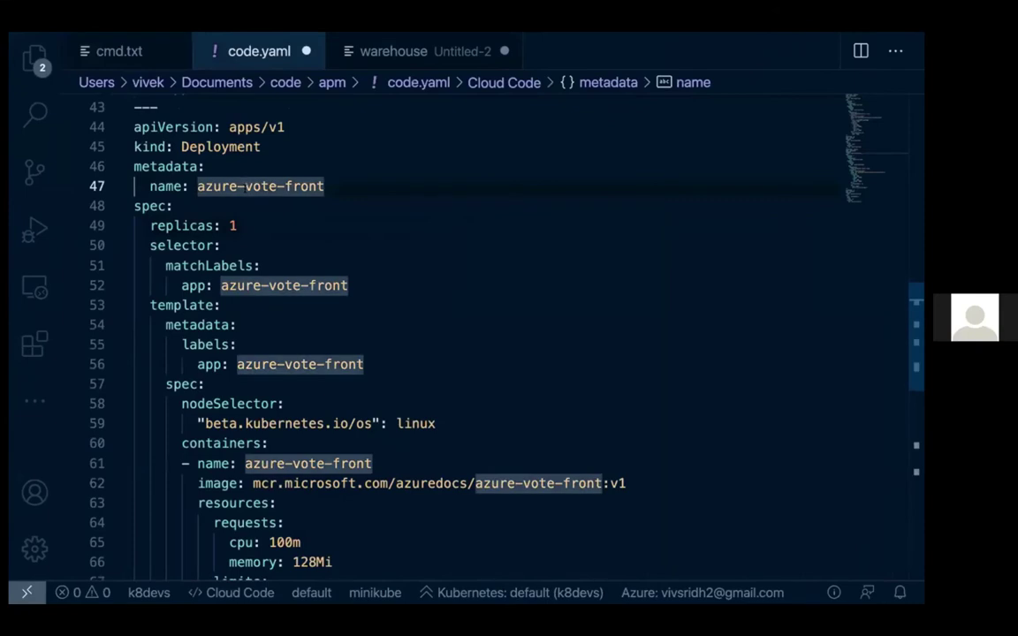
pyautogui.hotkey('ctrl', 'a')
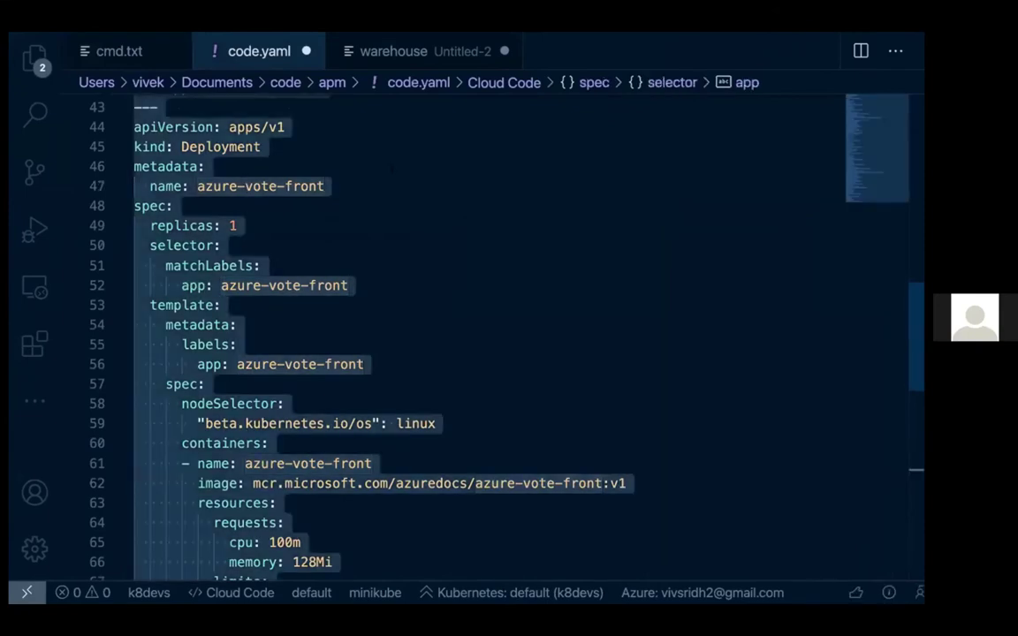
pyautogui.scroll(10, 486, 336)
pyautogui.press('super+Tab')
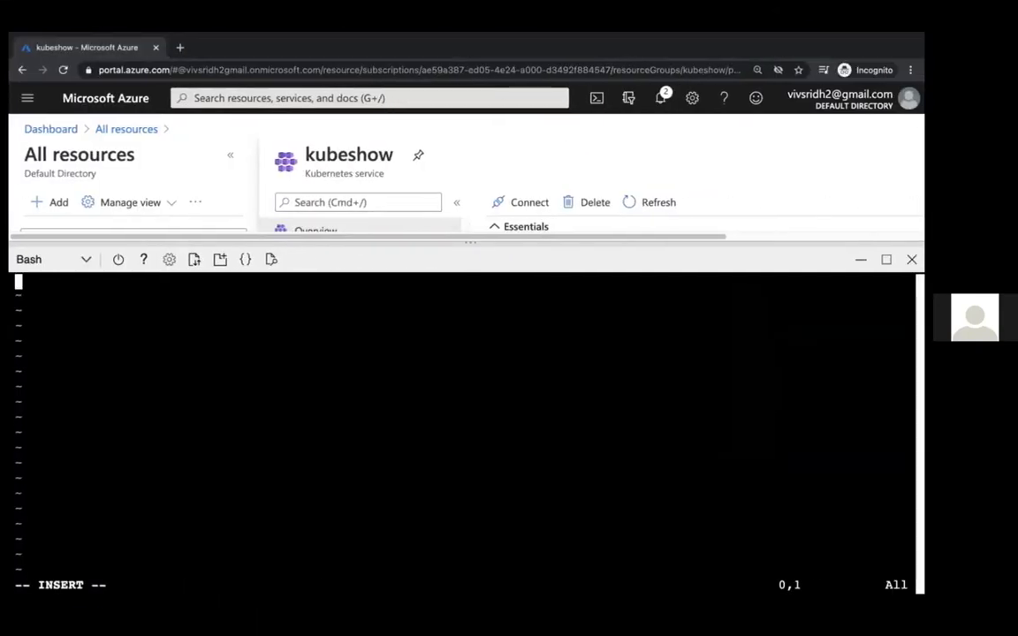
pyautogui.hotkey('ctrl', 'v')
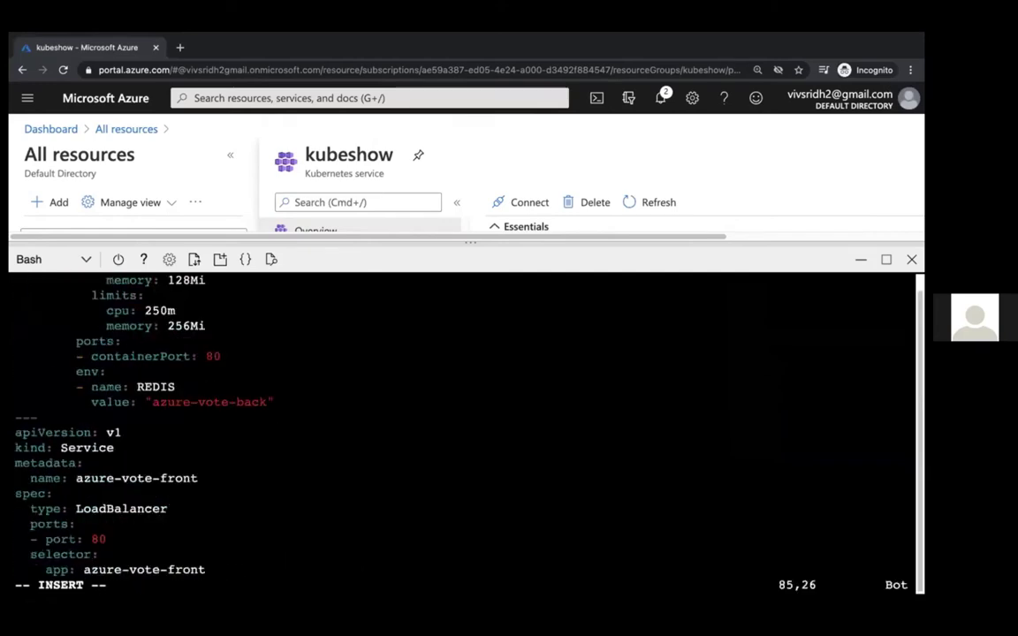
# Review the pasted azure-vote.yaml manifest from its final service definition back up to the first line
pyautogui.press('Up')
pyautogui.press('Up')
pyautogui.press('Up')
pyautogui.press('Up')
pyautogui.press('Up')
pyautogui.press('Up')
pyautogui.press('Up')
pyautogui.press('Up')
pyautogui.press('Up')
pyautogui.press('Up')
pyautogui.press('Up')
pyautogui.press('Up')
pyautogui.press('Up')
pyautogui.press('Up')
pyautogui.press('Up')
pyautogui.press('Up')
pyautogui.press('Up')
pyautogui.press('Up')
pyautogui.press('Up')
pyautogui.press('Up')
pyautogui.press('Up')
pyautogui.press('Up')
pyautogui.press('Up')
pyautogui.press('Up')
pyautogui.press('Up')
pyautogui.press('Up')
pyautogui.press('Up')
pyautogui.press('Up')
pyautogui.press('Up')
pyautogui.press('Up')
pyautogui.press('Up')
pyautogui.press('Up')
pyautogui.press('Up')
pyautogui.press('Up')
pyautogui.press('Up')
pyautogui.press('Up')
pyautogui.press('Up')
pyautogui.press('Up')
pyautogui.press('Up')
pyautogui.press('Up')
pyautogui.press('Up')
pyautogui.press('Up')
pyautogui.press('Up')
pyautogui.press('Up')
pyautogui.press('Up')
pyautogui.press('Up')
pyautogui.press('Up')
pyautogui.press('Up')
pyautogui.press('Up')
pyautogui.press('Up')
pyautogui.press('Up')
pyautogui.press('Up')
pyautogui.press('Up')
pyautogui.press('Up')
pyautogui.press('Up')
pyautogui.press('Up')
pyautogui.press('Up')
pyautogui.press('Up')
pyautogui.press('Up')
pyautogui.press('Up')
pyautogui.press('Up')
pyautogui.press('Up')
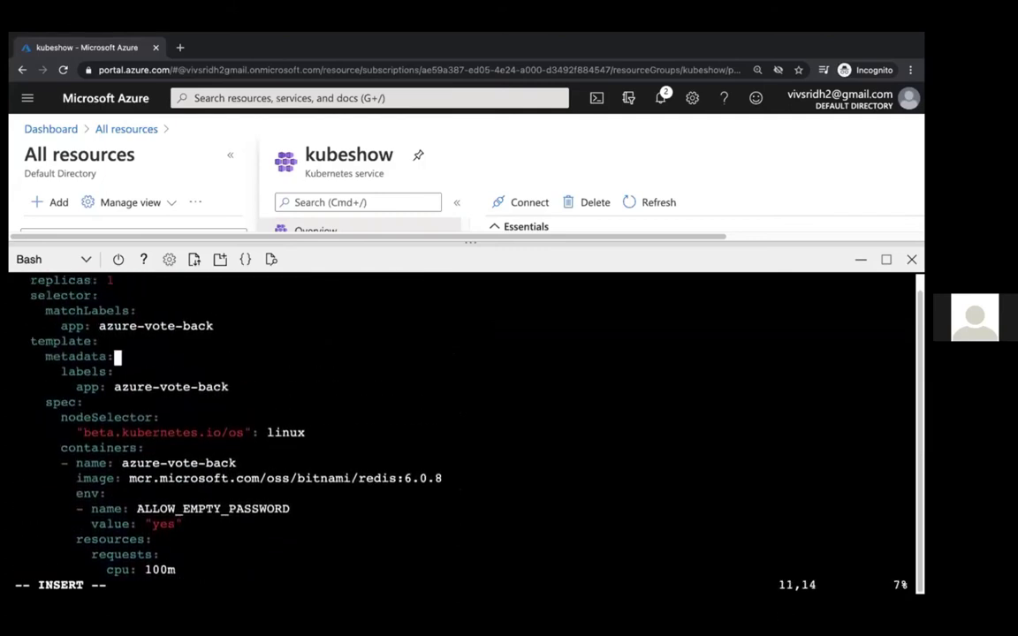
pyautogui.press('Up')
pyautogui.press('Up')
pyautogui.press('Up')
pyautogui.press('Up')
pyautogui.press('Up')
pyautogui.press('Up')
pyautogui.press('Up')
pyautogui.press('Up')
pyautogui.press('Up')
pyautogui.press('Up')
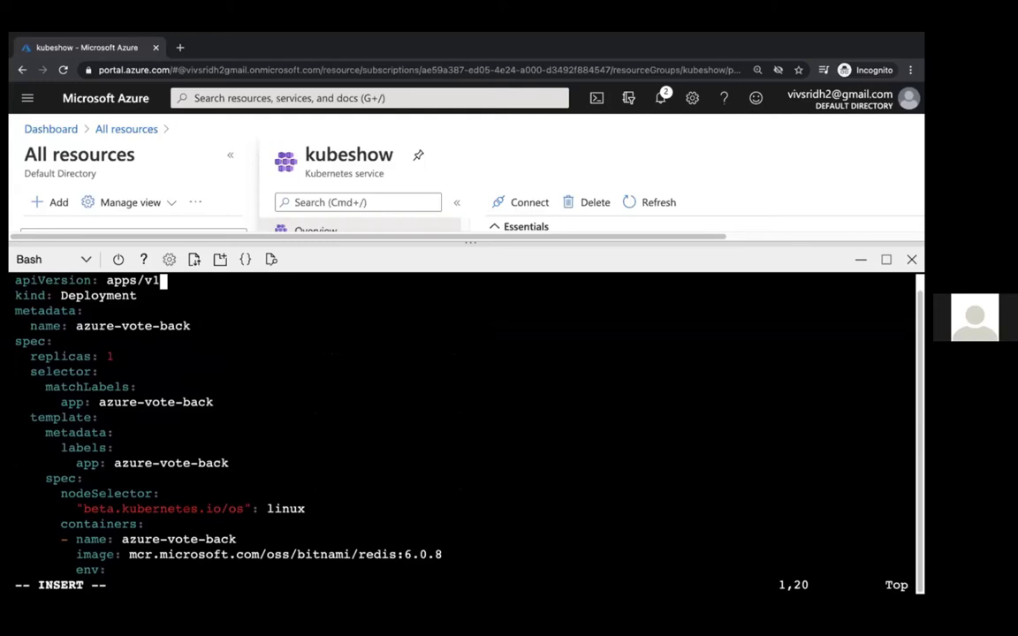
# Save azure-vote.yaml and quit vi with :wq!, and clear the terminal
pyautogui.press('Escape')
pyautogui.write(':wq!')
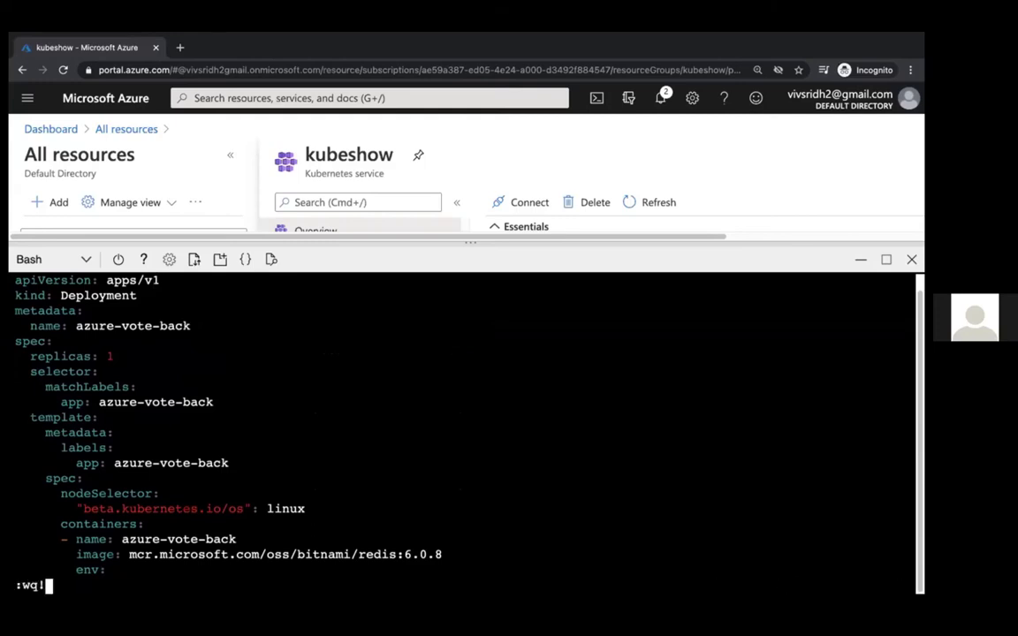
pyautogui.press('Return')
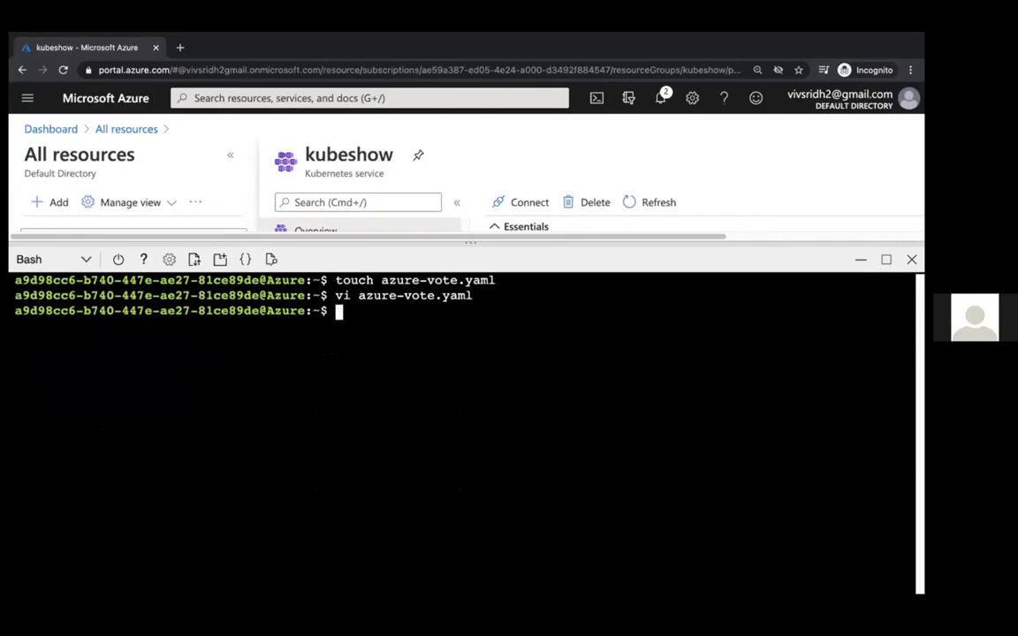
pyautogui.write('clear')
pyautogui.press('Return')
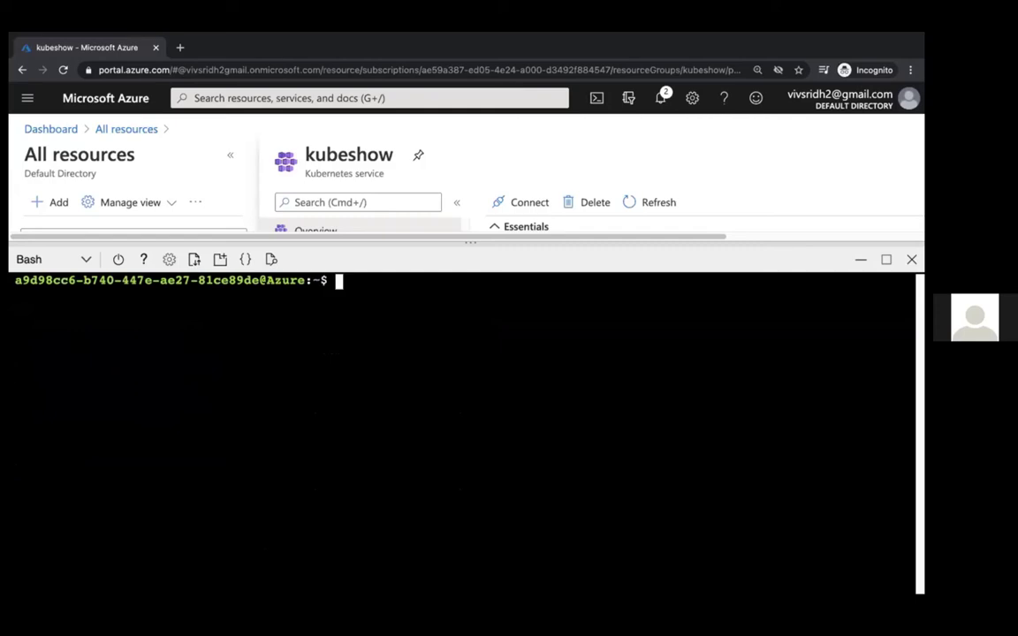
# Copy kubectl apply -f azure-vote.yaml from cmd.txt in Visual Studio Code and run it in Cloud Shell
pyautogui.hotkey('ctrl', 'Left')
pyautogui.click(234, 202)
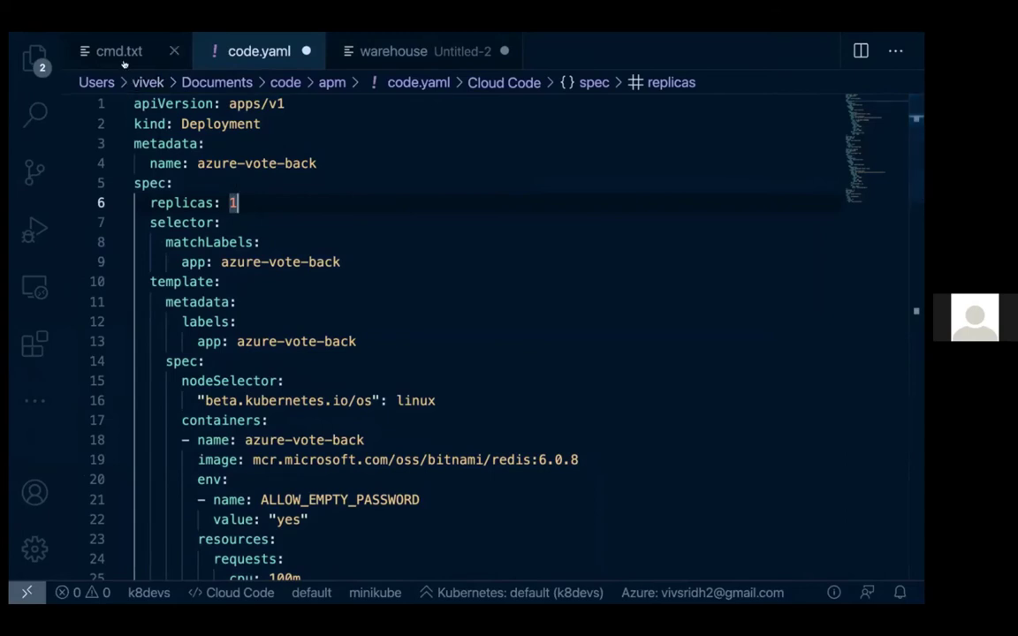
pyautogui.hotkey('ctrl', 'pageup')
pyautogui.click(136, 202)
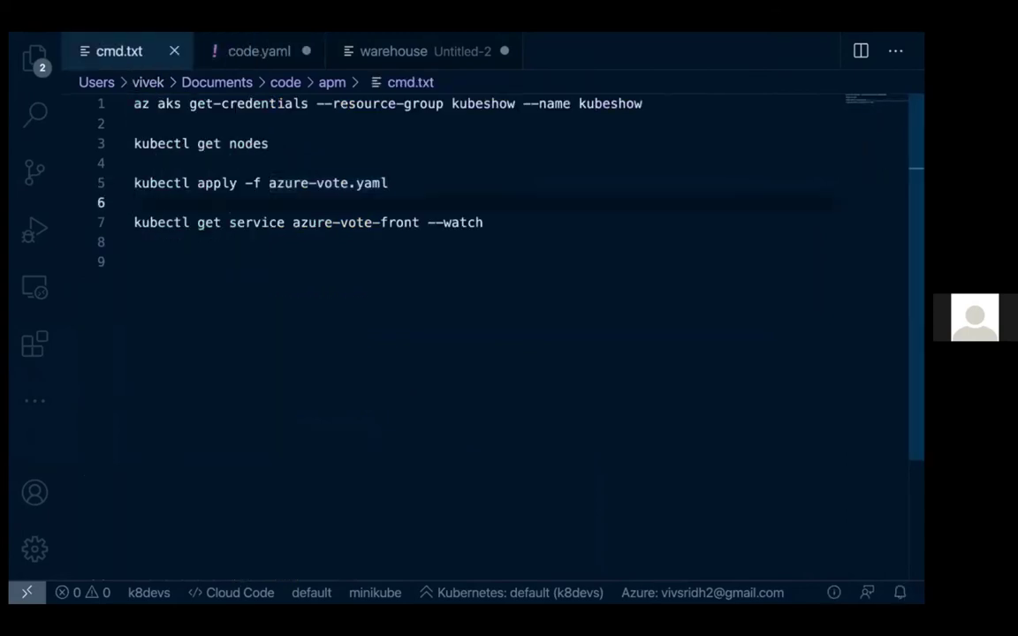
pyautogui.moveTo(135, 222)
pyautogui.mouseDown()
pyautogui.moveTo(168, 222)
pyautogui.moveTo(136, 242)
pyautogui.mouseUp()
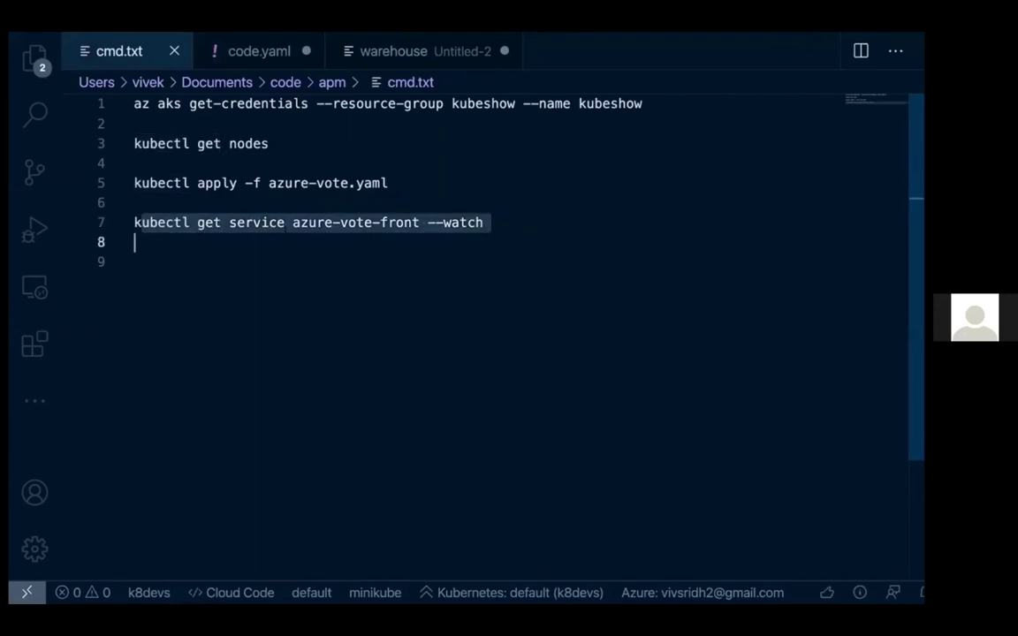
pyautogui.click(135, 262)
pyautogui.moveTo(388, 183); pyautogui.dragTo(135, 183)
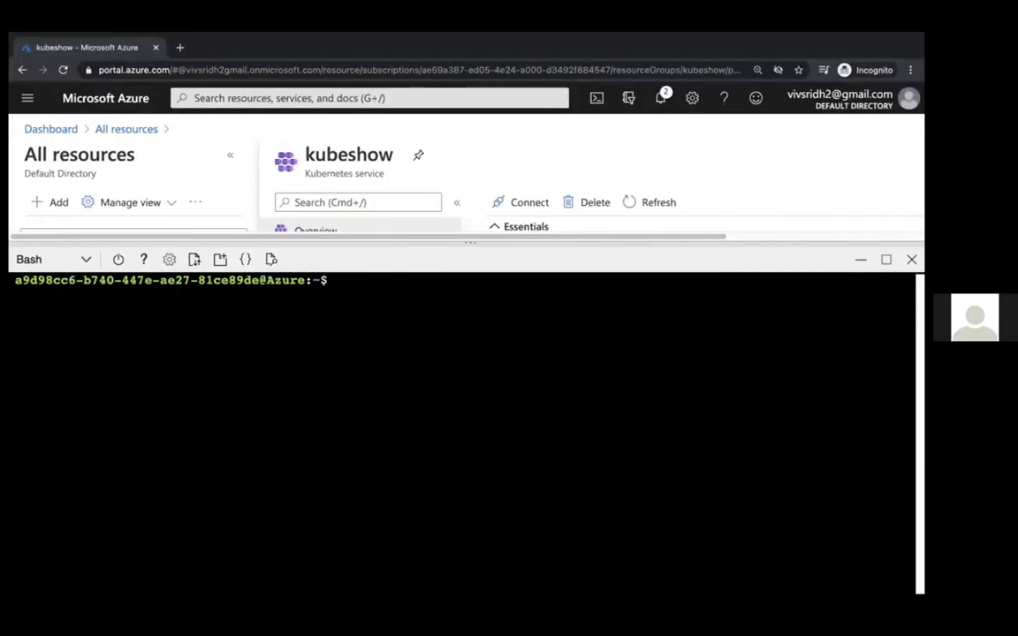
pyautogui.write('kubectl apply -f azure-vote.yaml')
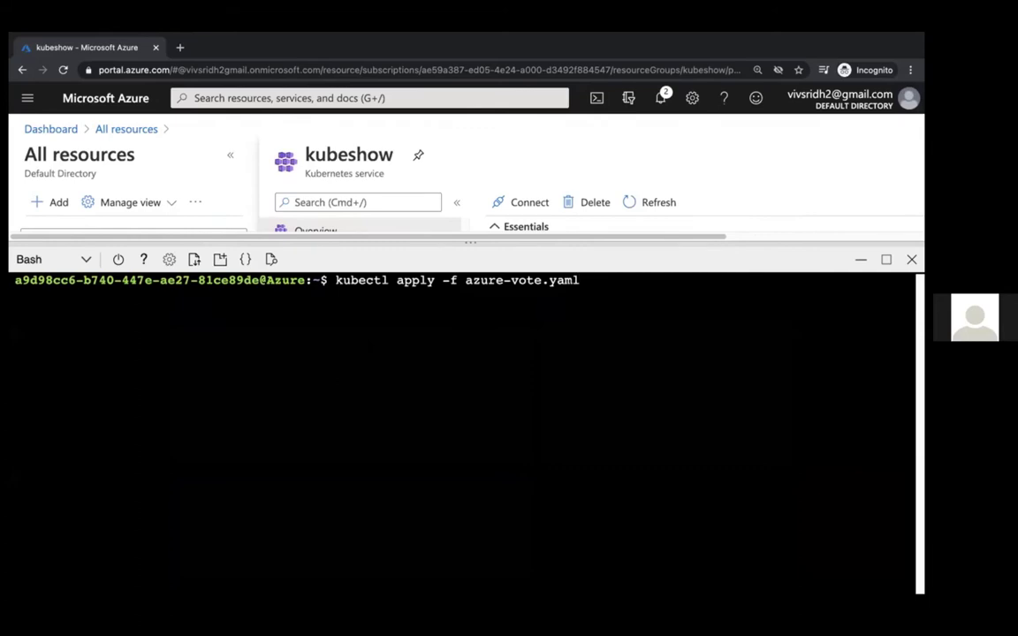
pyautogui.press('Return')
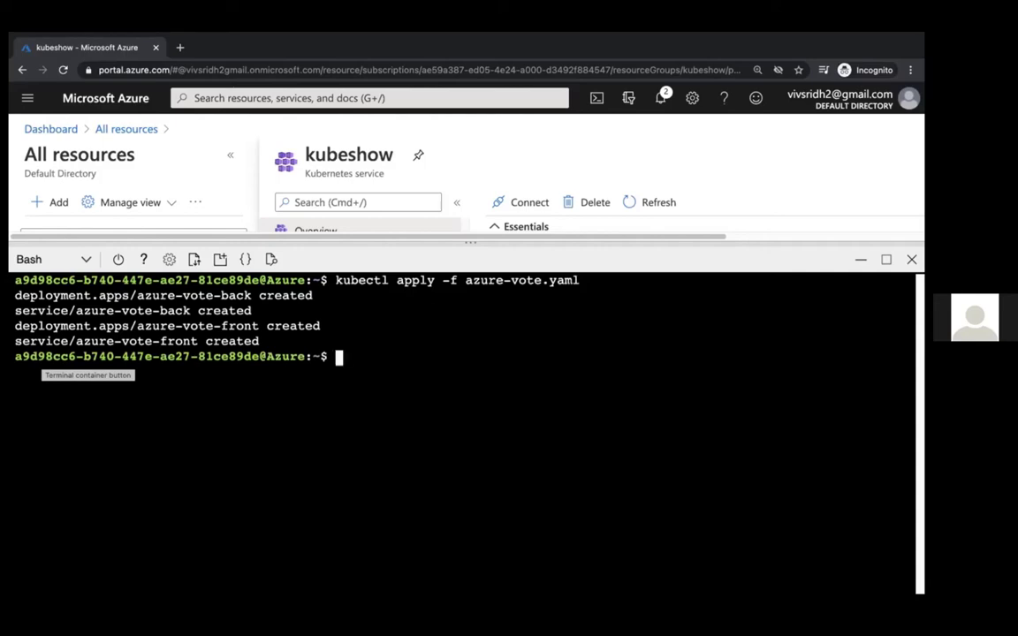
# Run kubectl get services to list the services following the azure-vote deployment
pyautogui.write('kub')
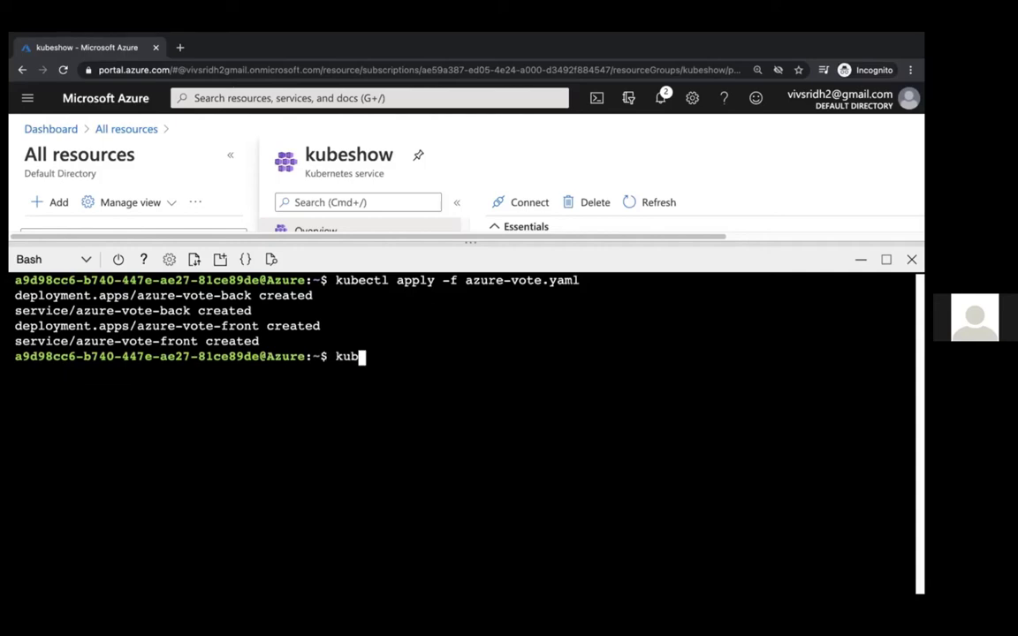
pyautogui.write('ectl get services')
pyautogui.press('Return')
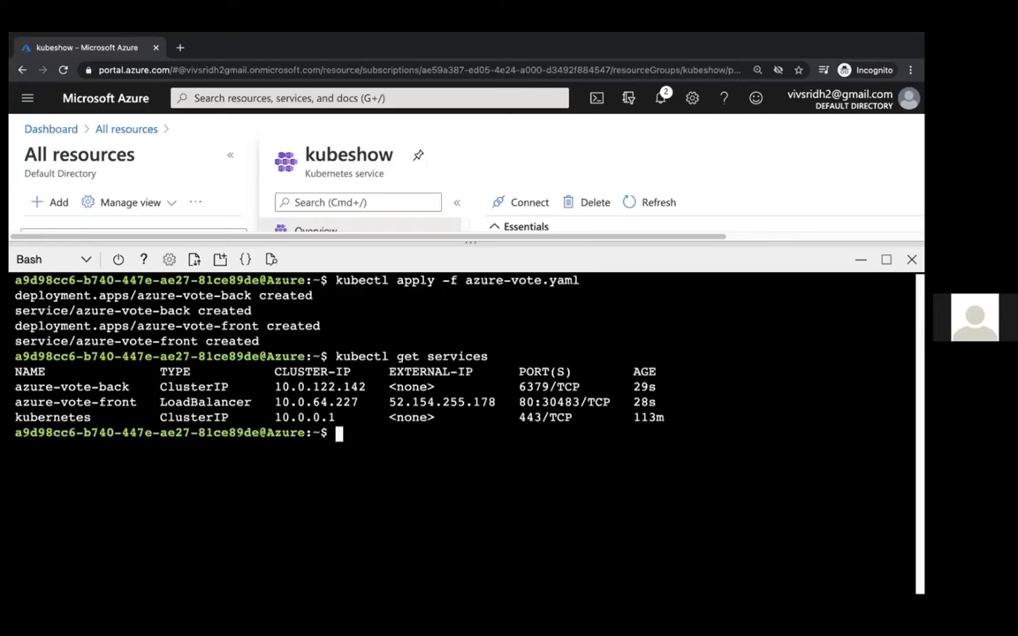
# Copy kubectl get service azure-vote-front --watch from cmd.txt in Visual Studio Code and run it in Cloud Shell
pyautogui.press('super+Tab')
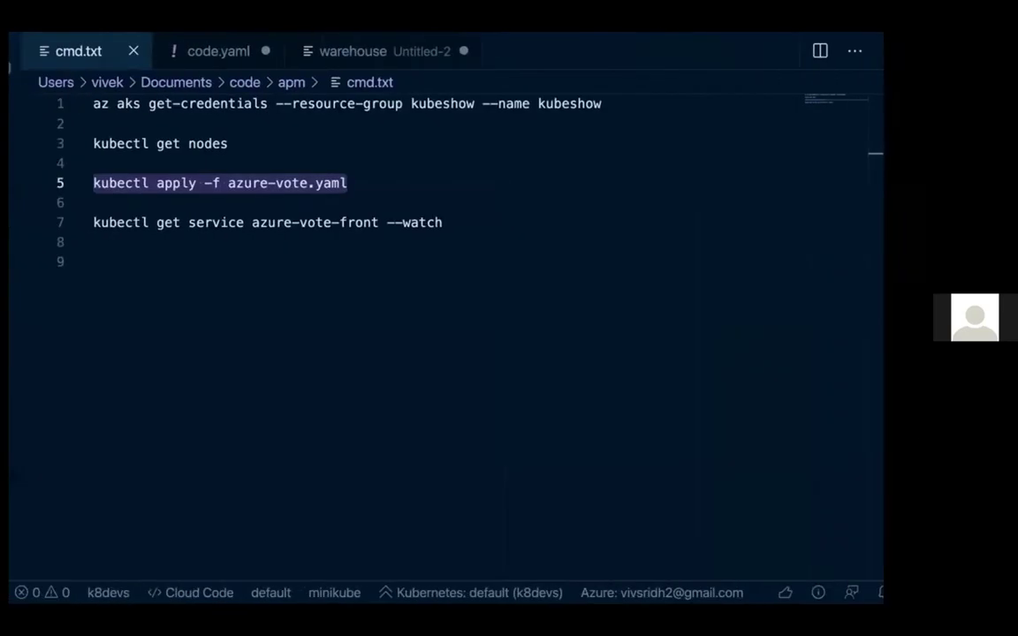
pyautogui.moveTo(483, 223); pyautogui.dragTo(133, 223)
pyautogui.press('super+c')
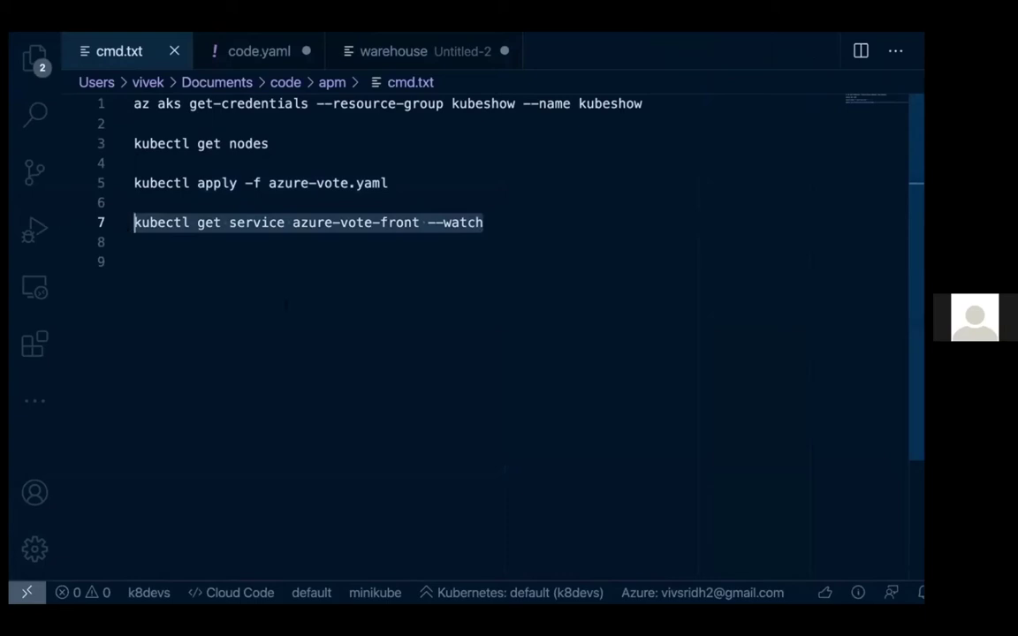
pyautogui.press('super+Tab')
pyautogui.press('super+v')
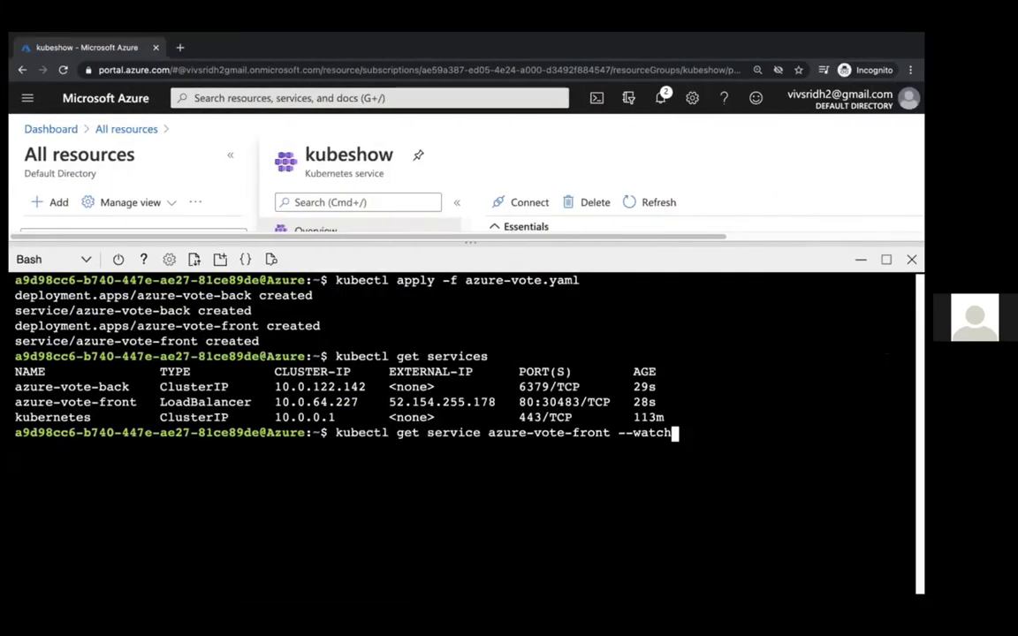
pyautogui.press('Return')
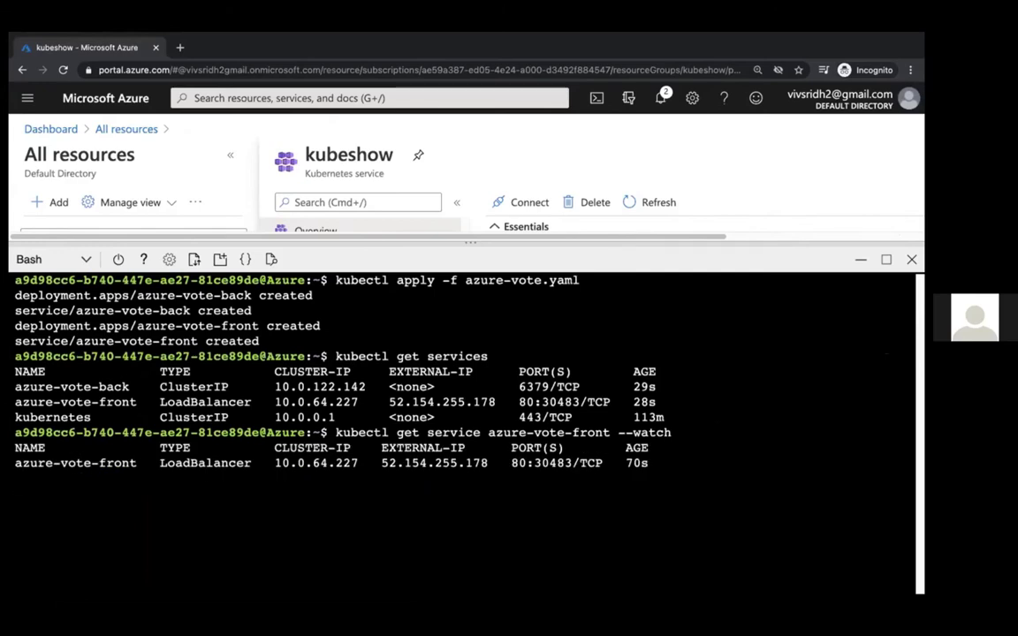
# Copy the external IP 52.154.255.178 of azure-vote-front, open it in a new browser tab, and enlarge the page
pyautogui.doubleClick(434, 463)
pyautogui.hotkey('ctrl', 'c')
pyautogui.click(431, 463)
pyautogui.click(180, 47)
pyautogui.hotkey('ctrl', 'v')
pyautogui.press('Return')
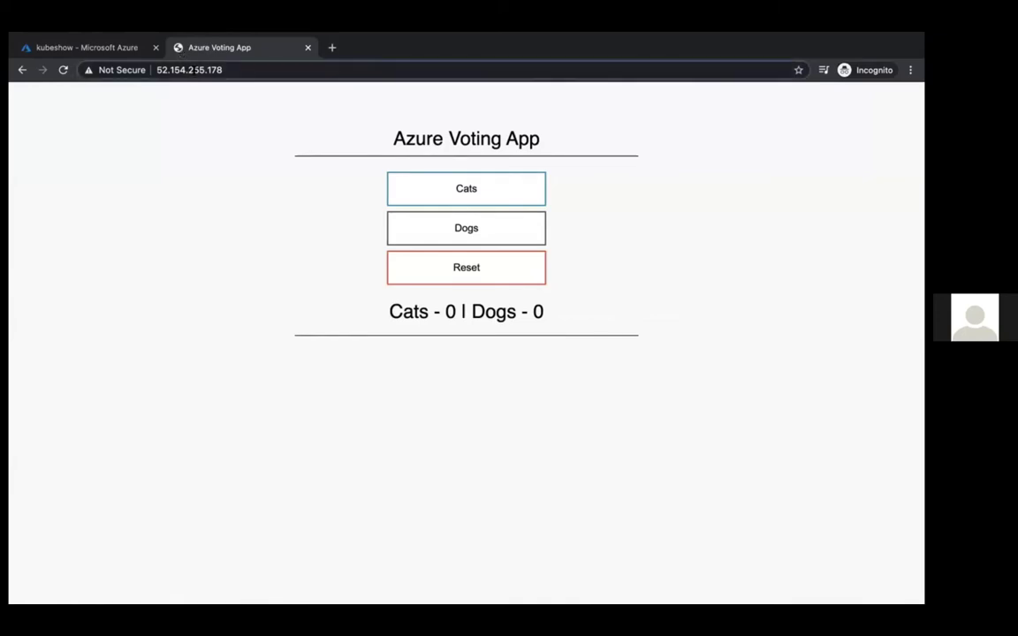
pyautogui.click(193, 70)
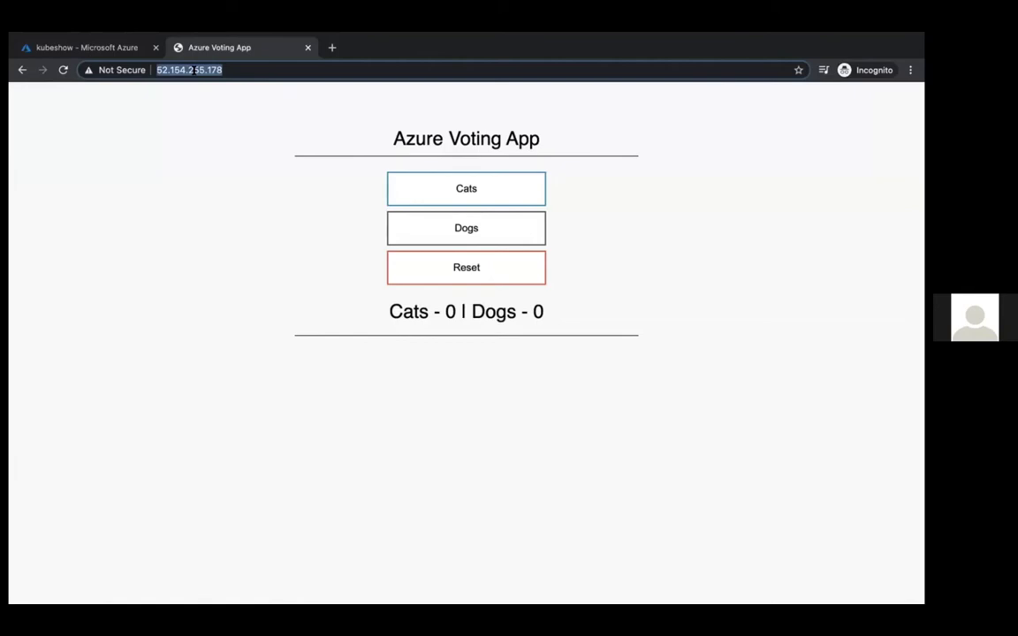
pyautogui.hotkey('ctrl', '+')
pyautogui.hotkey('ctrl', '+')
pyautogui.hotkey('ctrl', '+')
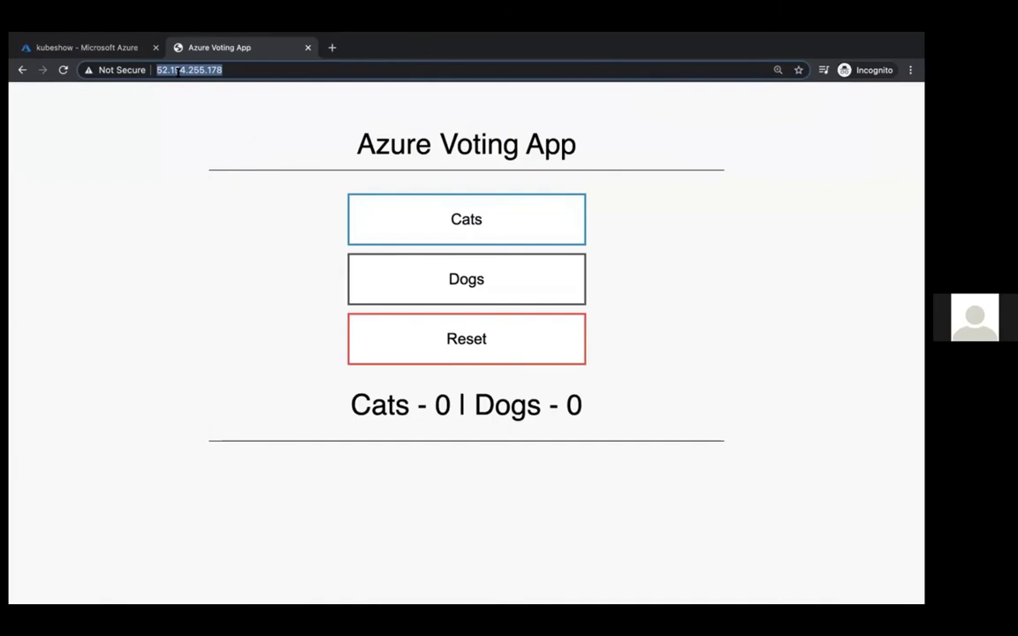
# Cast five votes for Dogs in the Azure Voting App
pyautogui.click(444, 283)
pyautogui.click(444, 283)
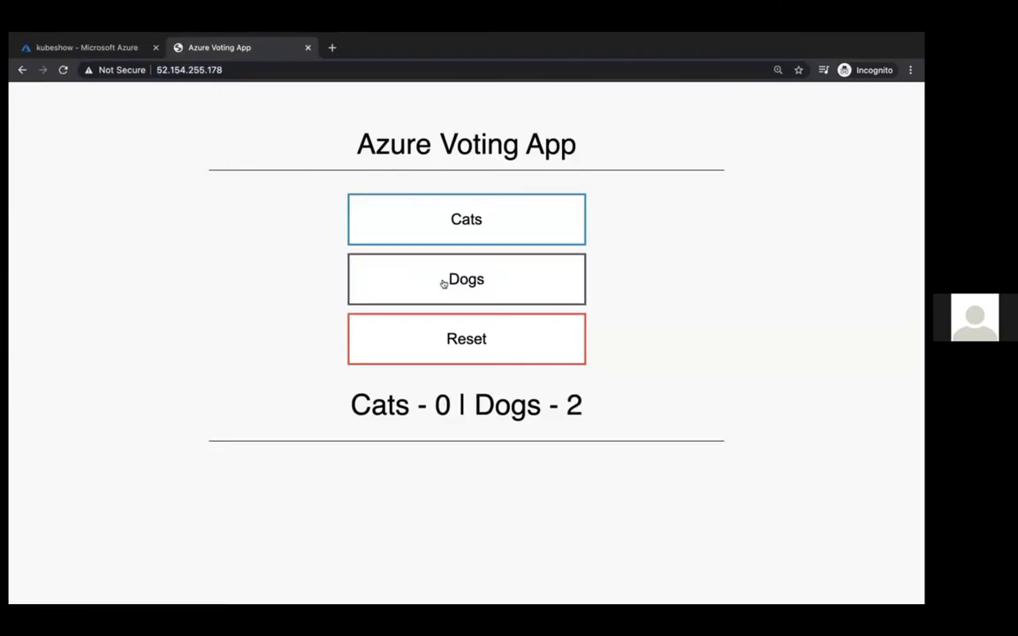
pyautogui.click(443, 282)
pyautogui.click(444, 283)
pyautogui.click(444, 283)
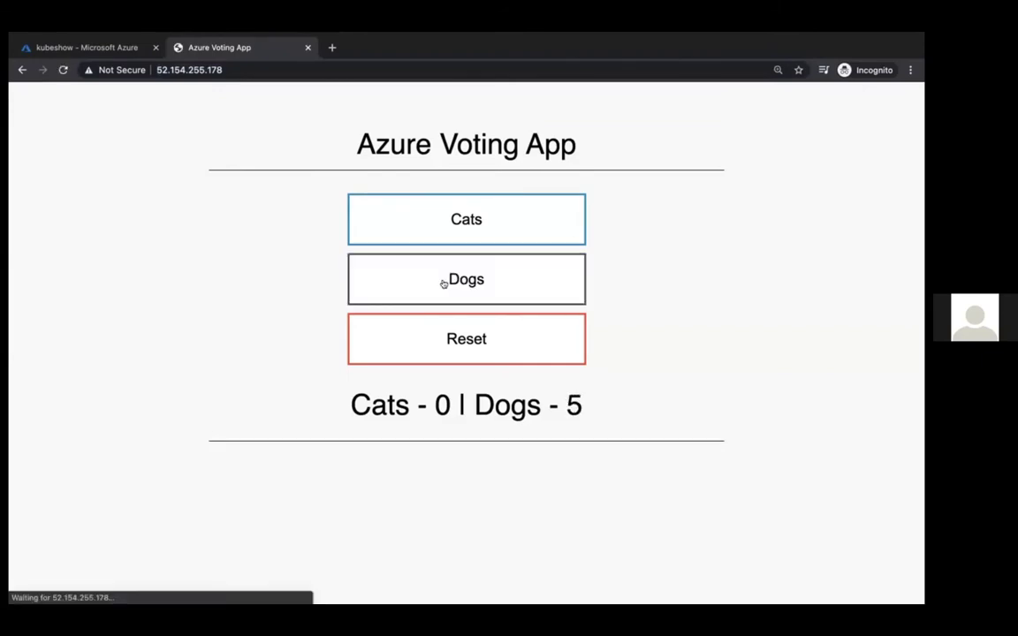
# Reload the Azure Voting App page and cast a vote for Cats
pyautogui.click(63, 70)
pyautogui.click(511, 167)
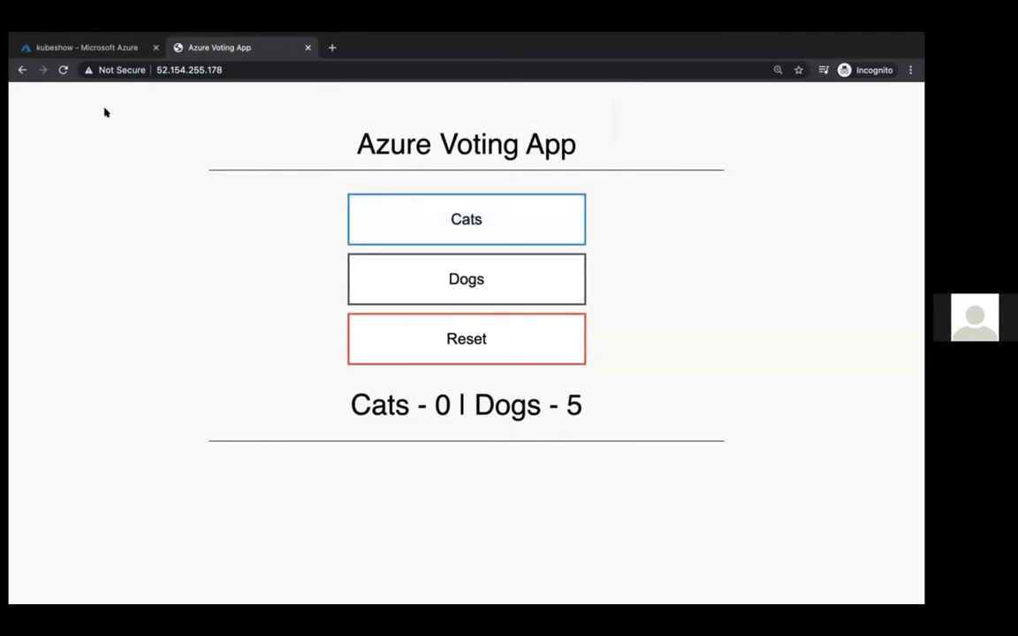
pyautogui.click(407, 239)
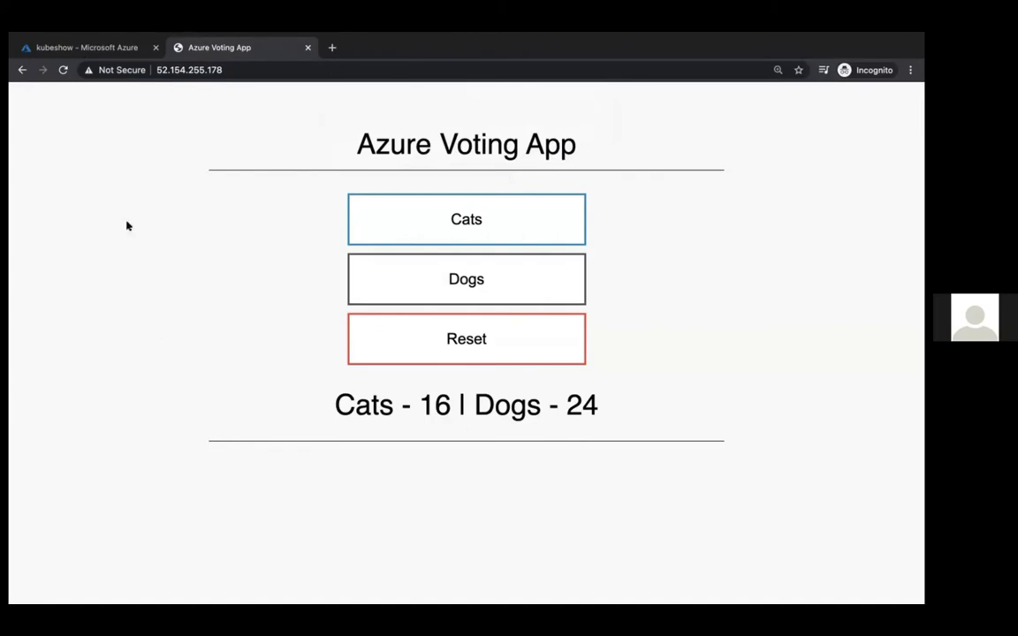
# Return to the kubeshow portal page, switch to Visual Studio Code, and show the code.yaml manifest
pyautogui.click(63, 45)
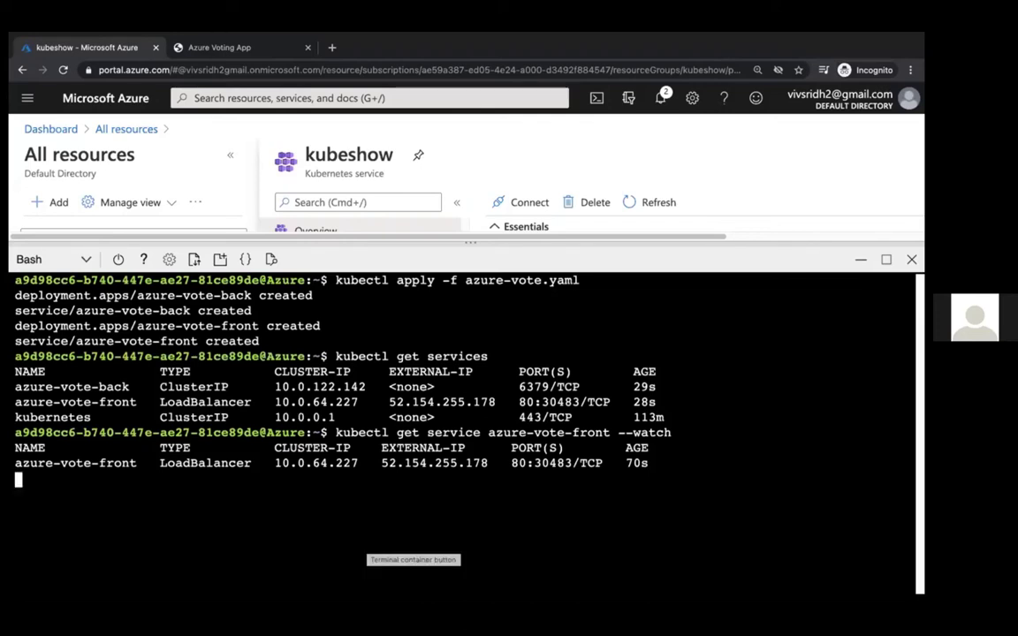
pyautogui.press('super+Tab')
pyautogui.click(255, 50)
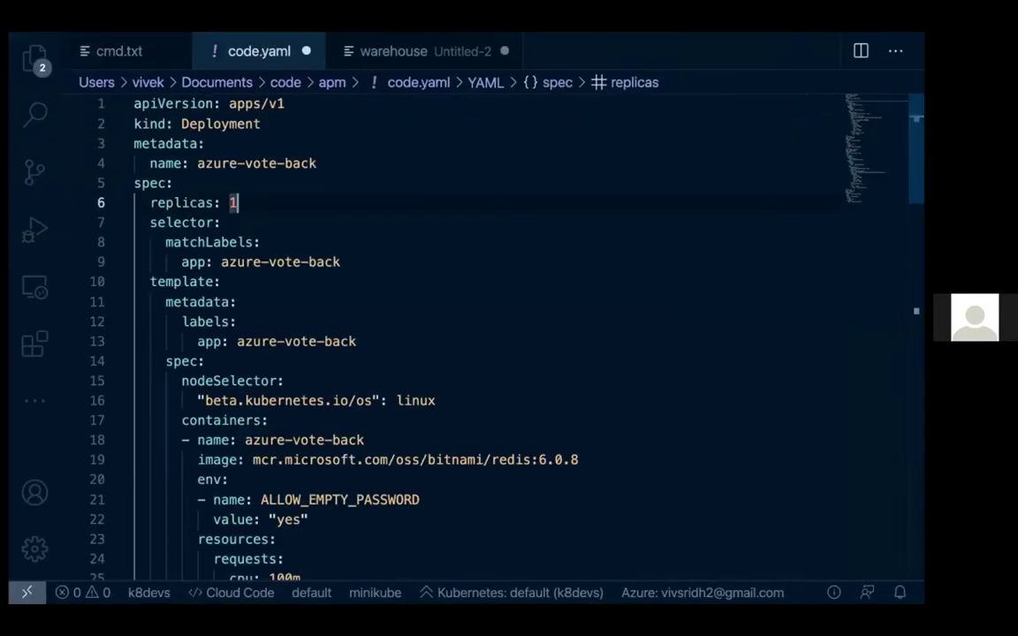
pyautogui.moveTo(232, 381)
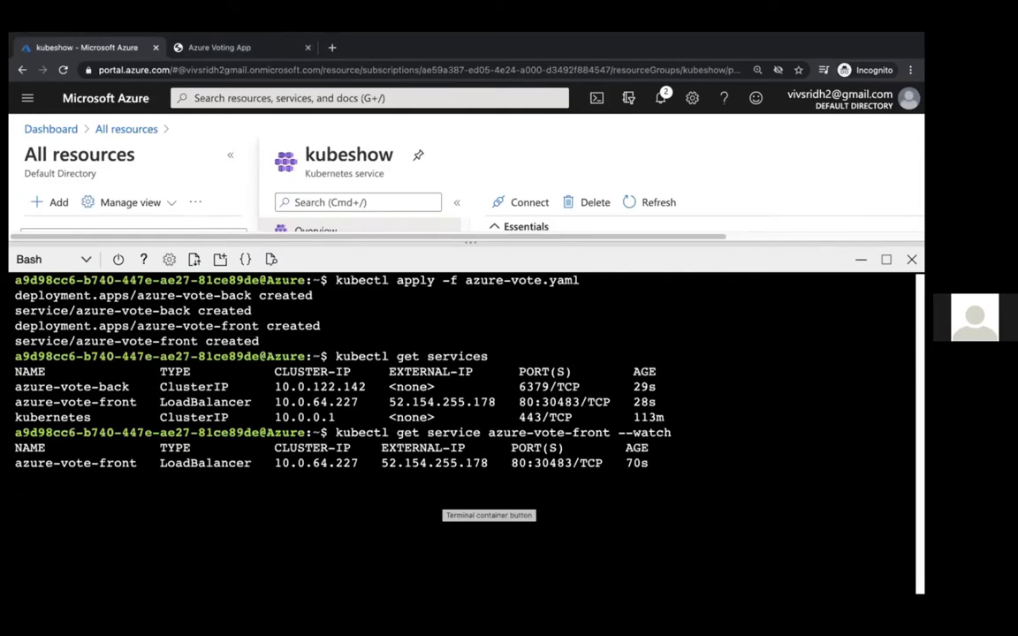
# Stop the azure-vote-front service watch in Cloud Shell and rerun kubectl get nodes from the command history
pyautogui.hotkey('ctrl', 'z')
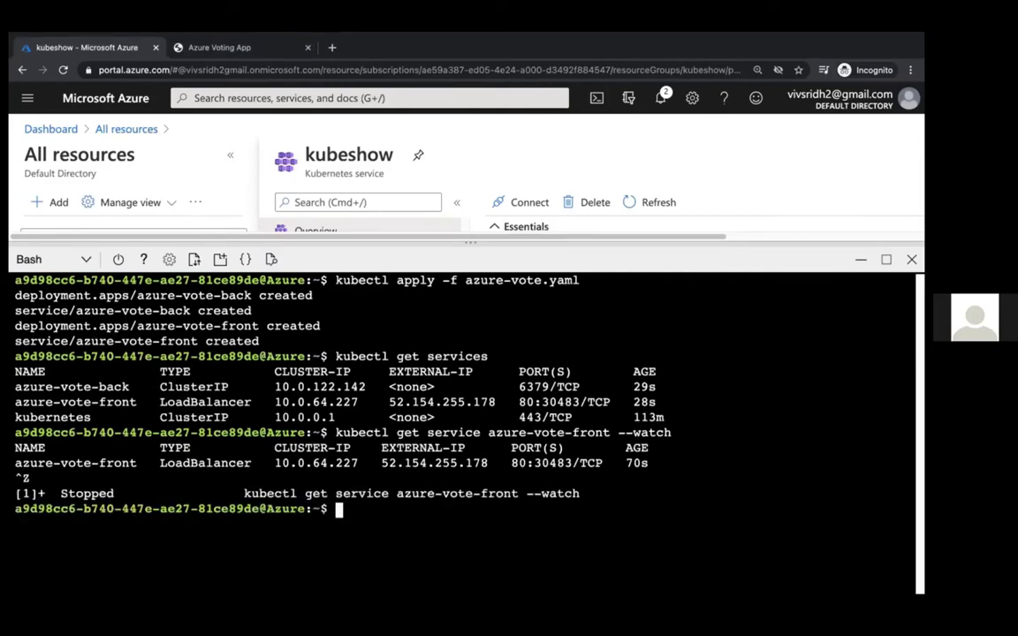
pyautogui.press('Up')
pyautogui.press('Up')
pyautogui.press('Up')
pyautogui.press('Up')
pyautogui.press('Up')
pyautogui.press('Up')
pyautogui.press('Up')
pyautogui.press('Up')
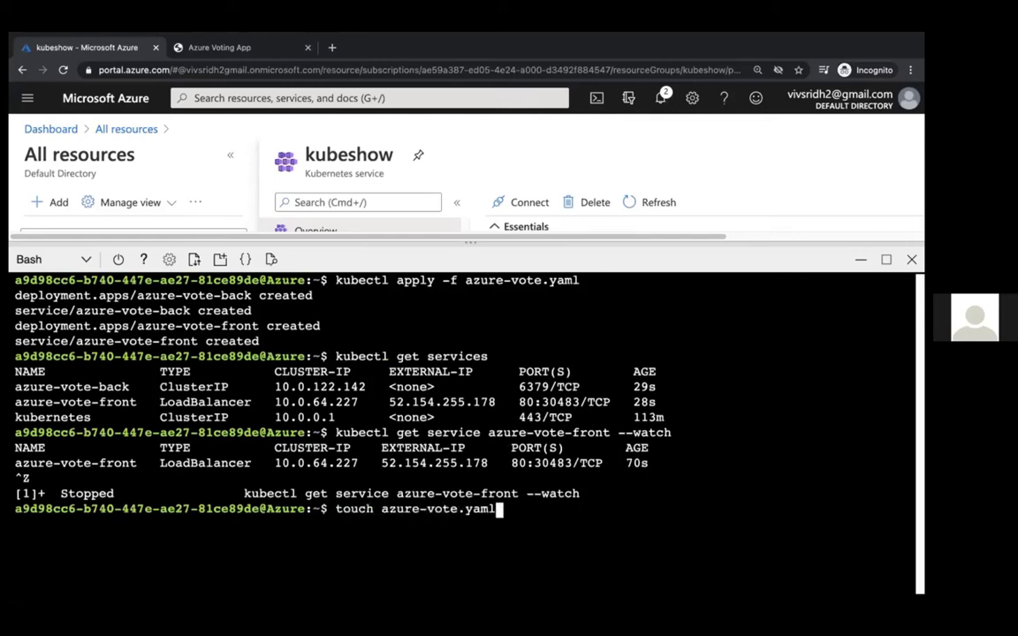
pyautogui.press('Up')
pyautogui.press('Return')
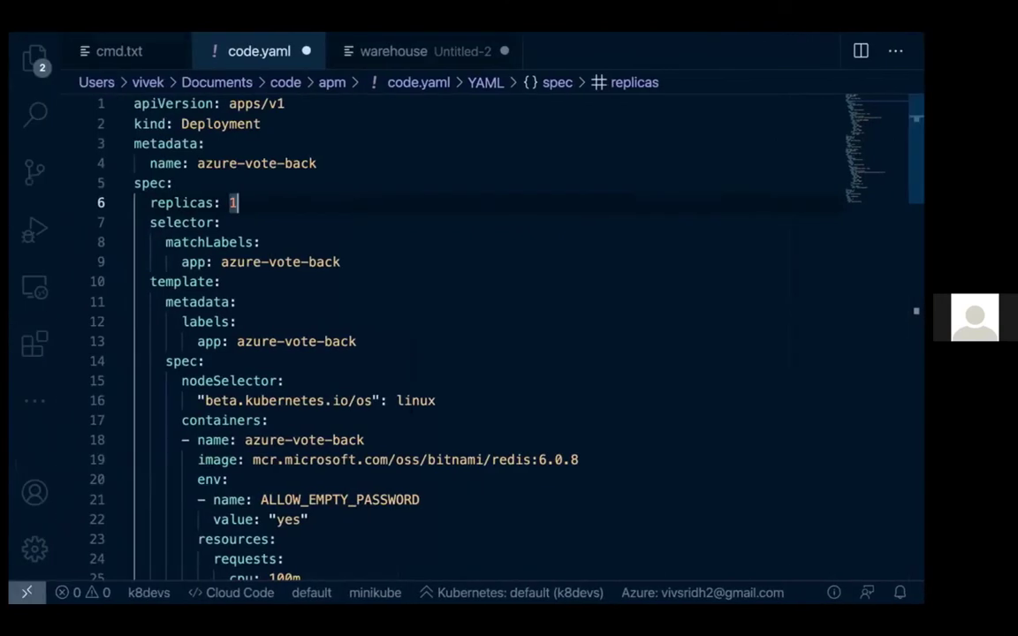
# Examine code.yaml in Visual Studio Code, comparing the replicas, resources and service settings of azure-vote-front and azure-vote-back
pyautogui.scroll(-20, 509, 336)
pyautogui.scroll(2, 509, 335)
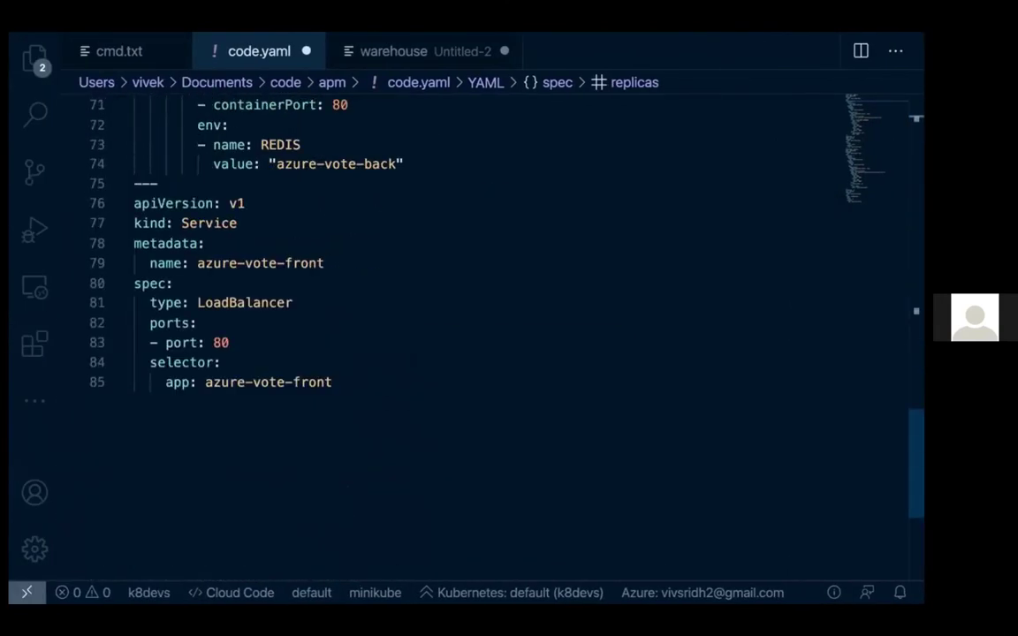
pyautogui.scroll(8, 509, 335)
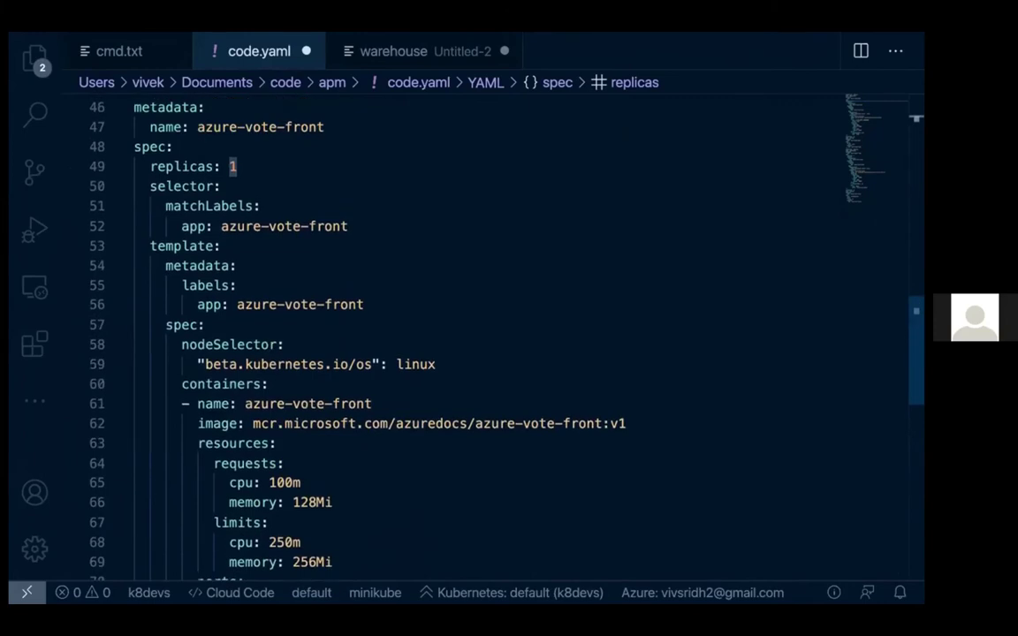
pyautogui.scroll(2, 509, 336)
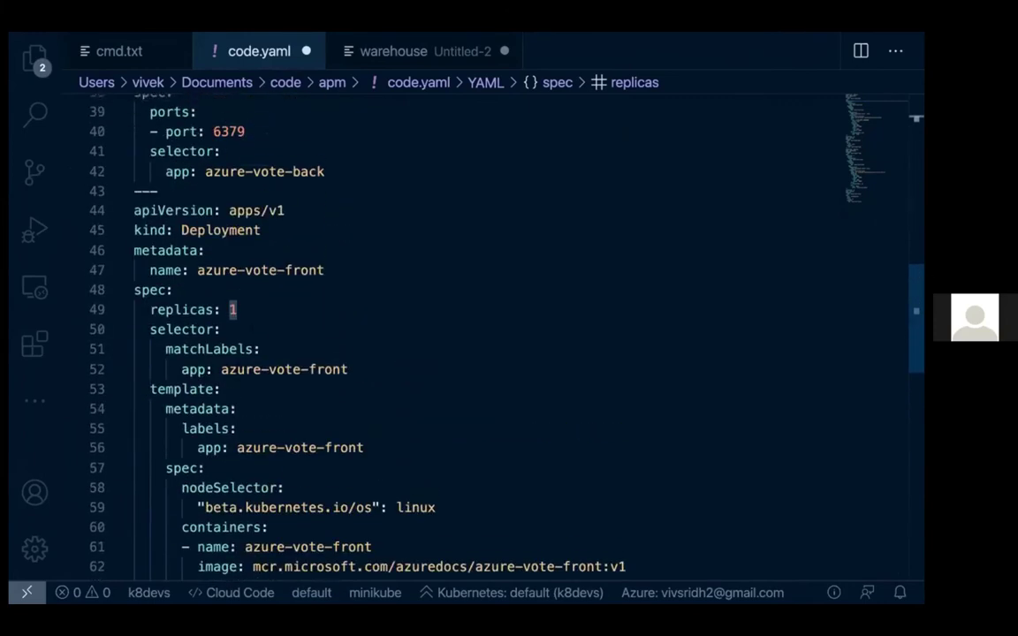
pyautogui.click(237, 309)
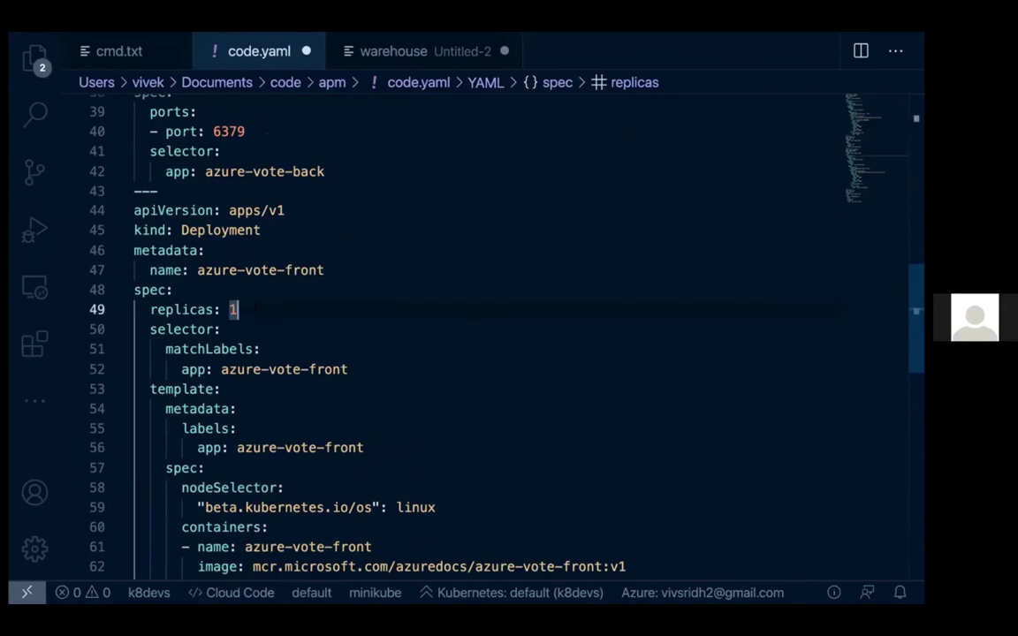
pyautogui.scroll(7, 509, 336)
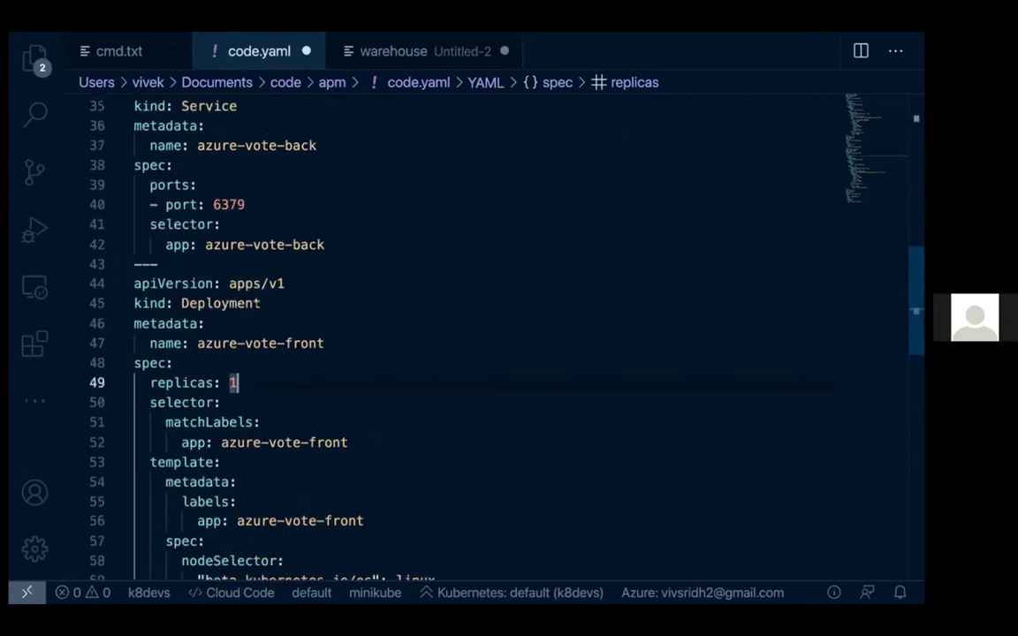
pyautogui.scroll(3, 509, 336)
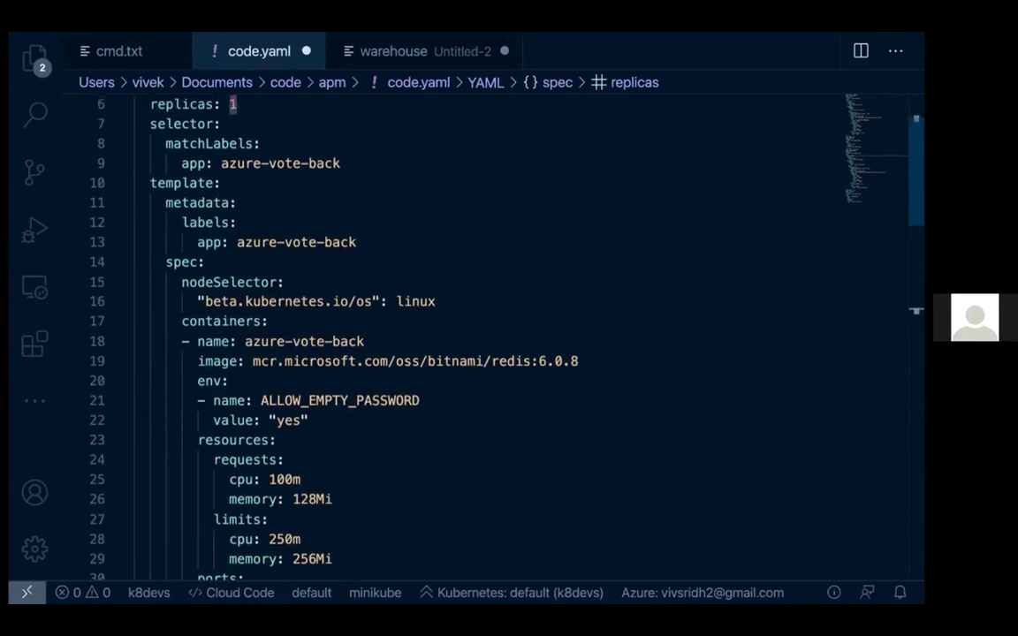
pyautogui.scroll(-5, 509, 336)
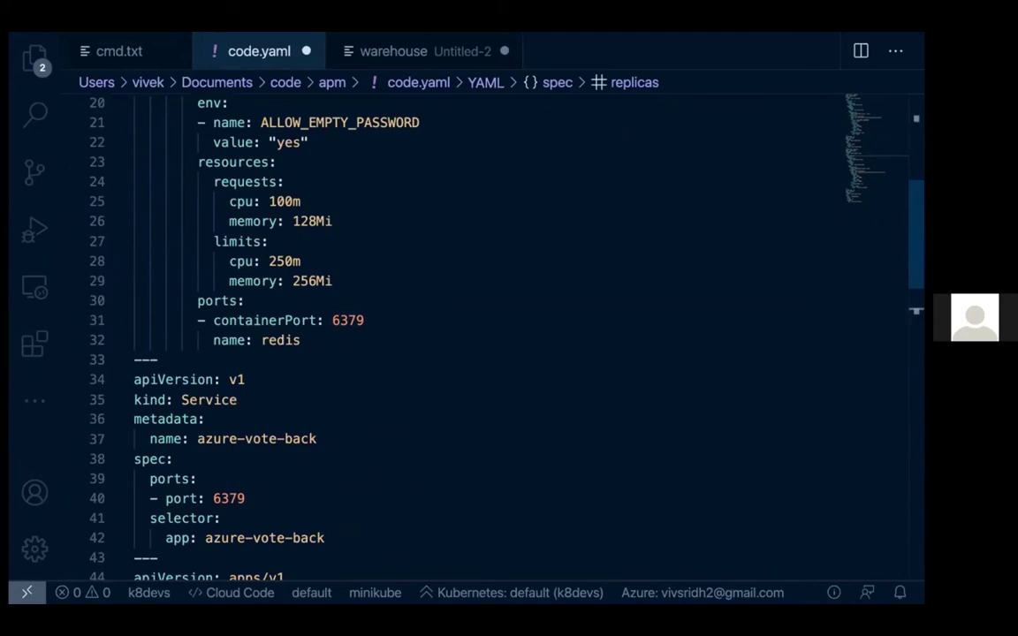
# Switch back to Cloud Shell in the browser and try to list the pods with kubectl ger pods
pyautogui.hotkey('ctrl', 'Right')
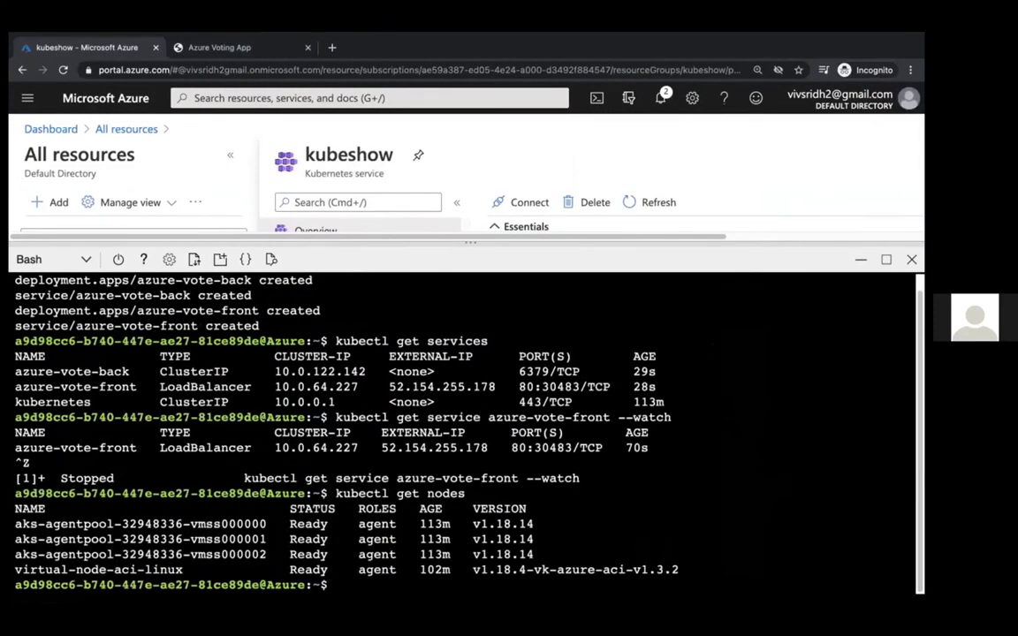
pyautogui.write('kubectl ger pods')
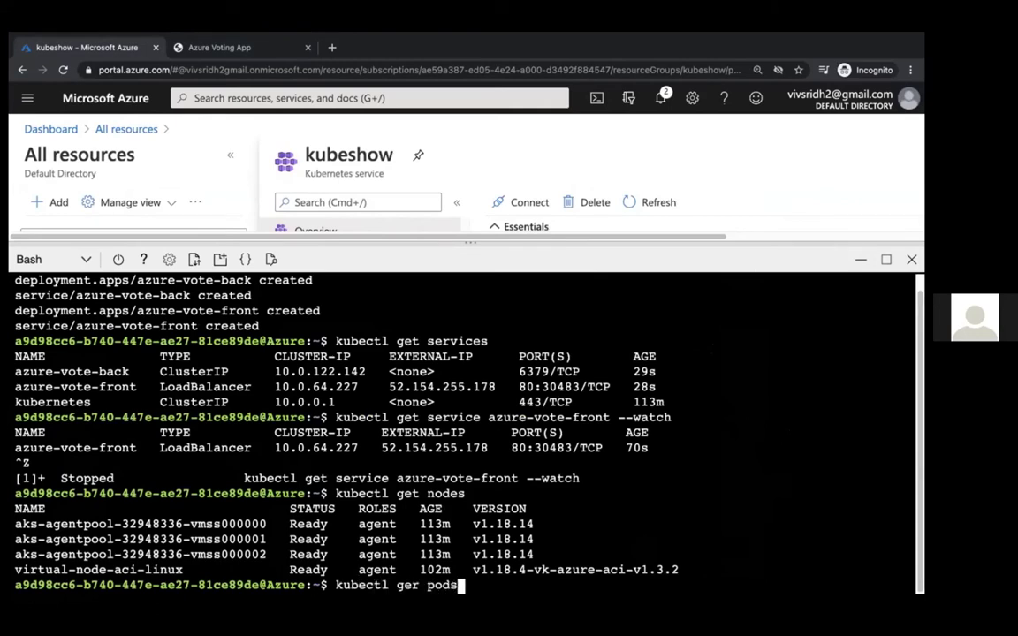
pyautogui.press('Return')
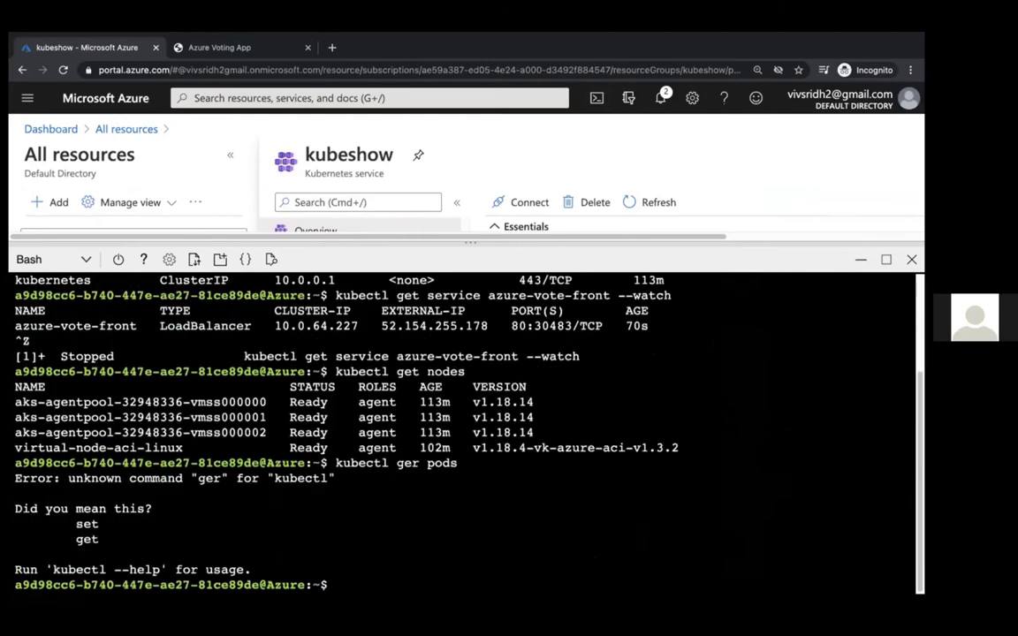
# Recall the previous command, correct it to kubectl get pods, and run it
pyautogui.press('Up')
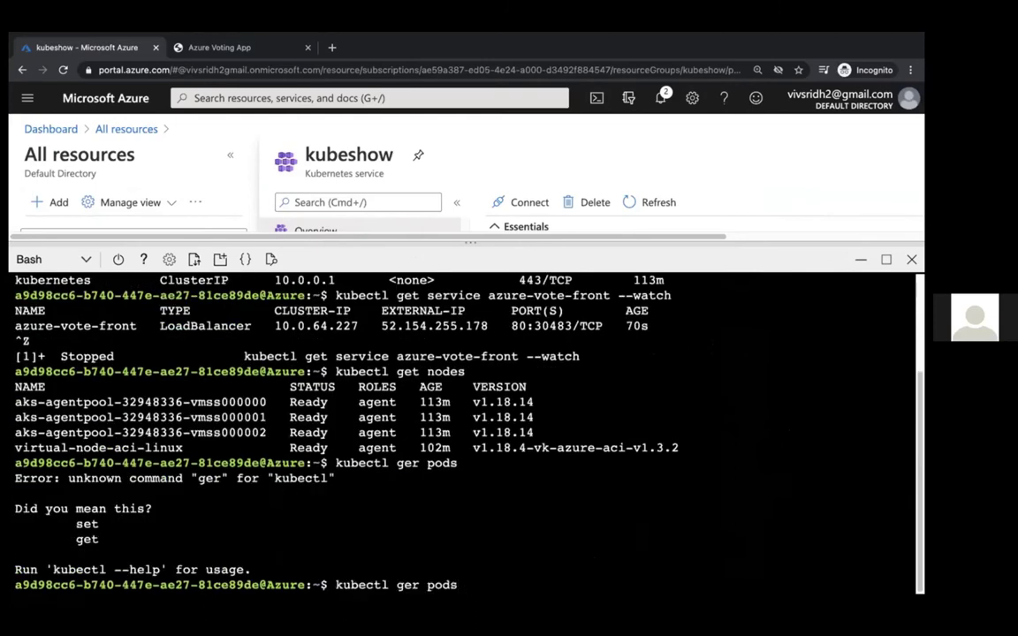
pyautogui.press('Left')
pyautogui.press('Left')
pyautogui.press('Left')
pyautogui.press('Left')
pyautogui.press('Left')
pyautogui.press('Left')
pyautogui.press('Delete')
pyautogui.write('t')
pyautogui.press('Return')
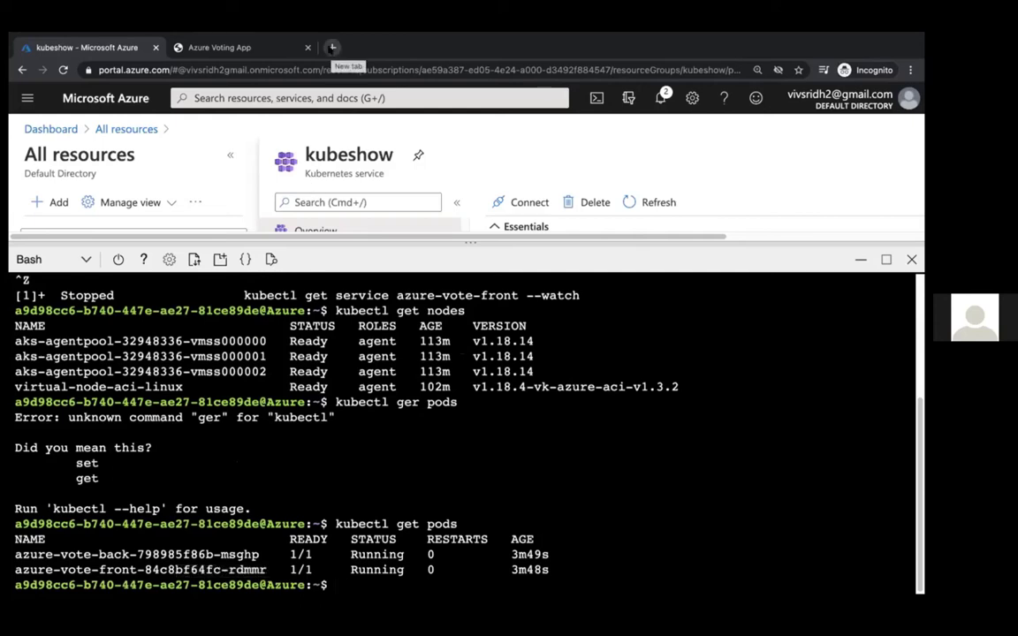
# Search Google for sock shop in a new tab and open the Quickstart page of the Microservices Demo site
pyautogui.click(332, 47)
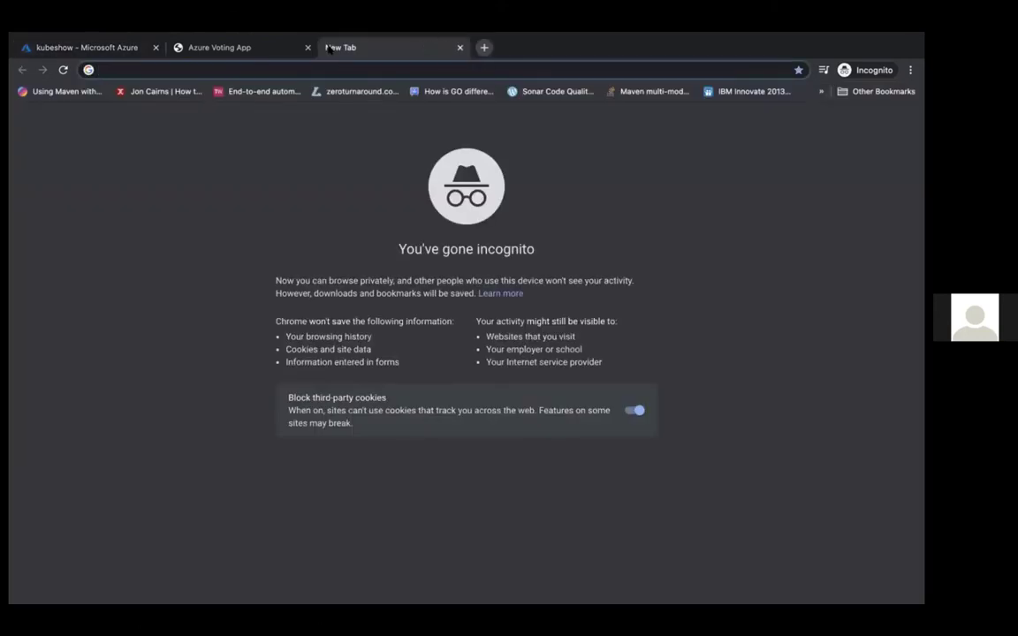
pyautogui.write('sock shop')
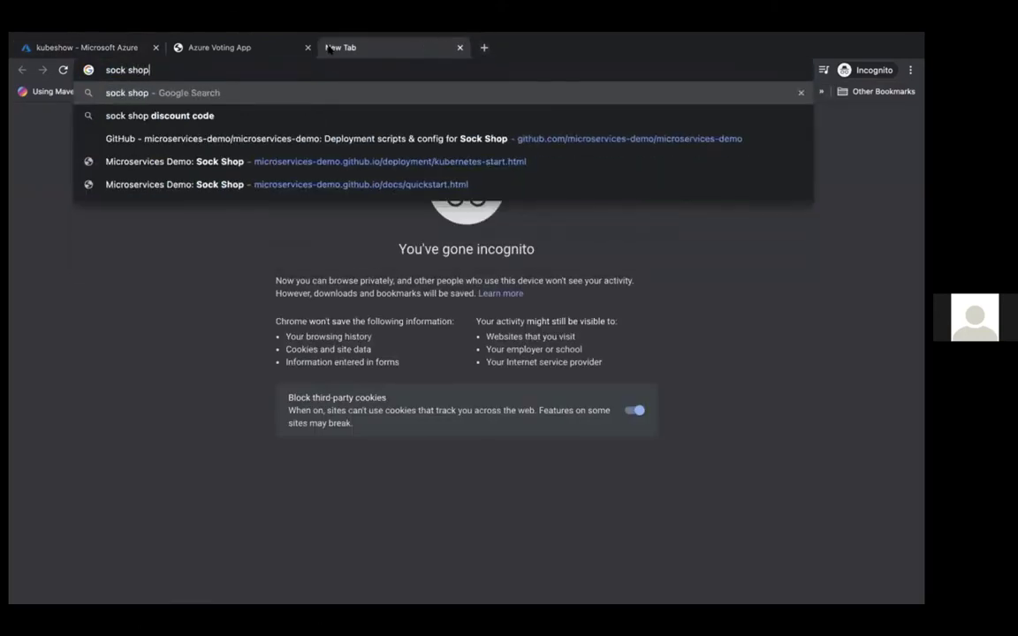
pyautogui.press('Return')
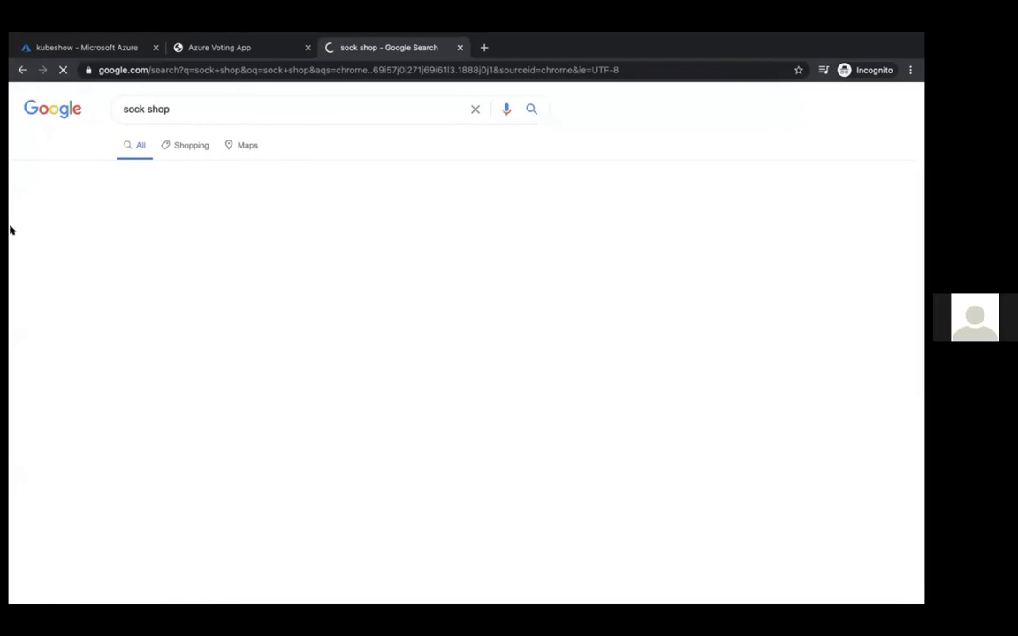
pyautogui.click(214, 217)
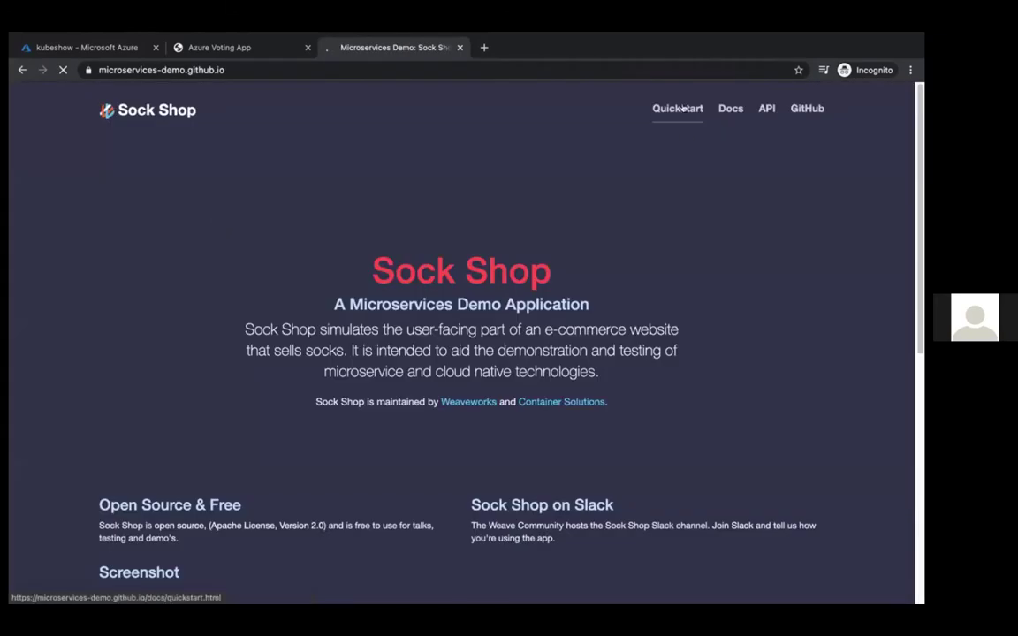
pyautogui.click(683, 107)
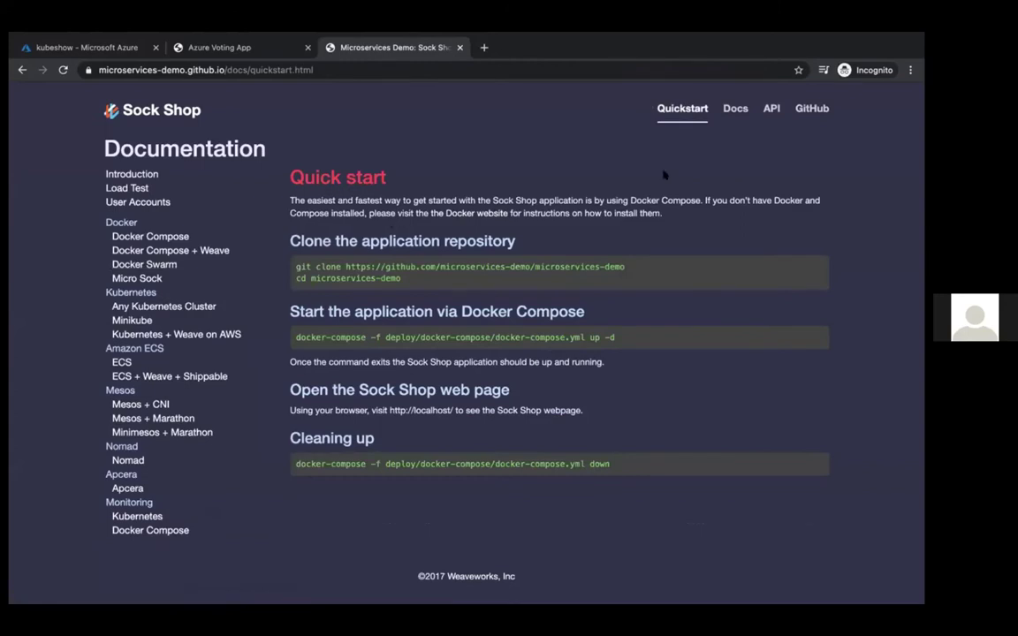
# Open the Sock Shop project's microservices-demo repository on GitHub and look through its folders and README
pyautogui.click(808, 108)
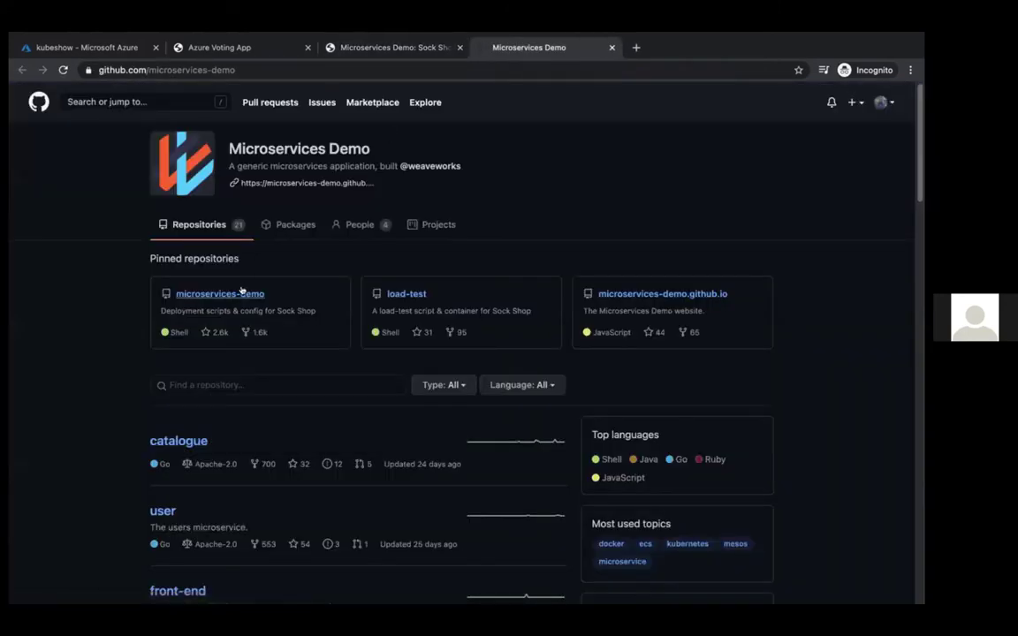
pyautogui.click(221, 293)
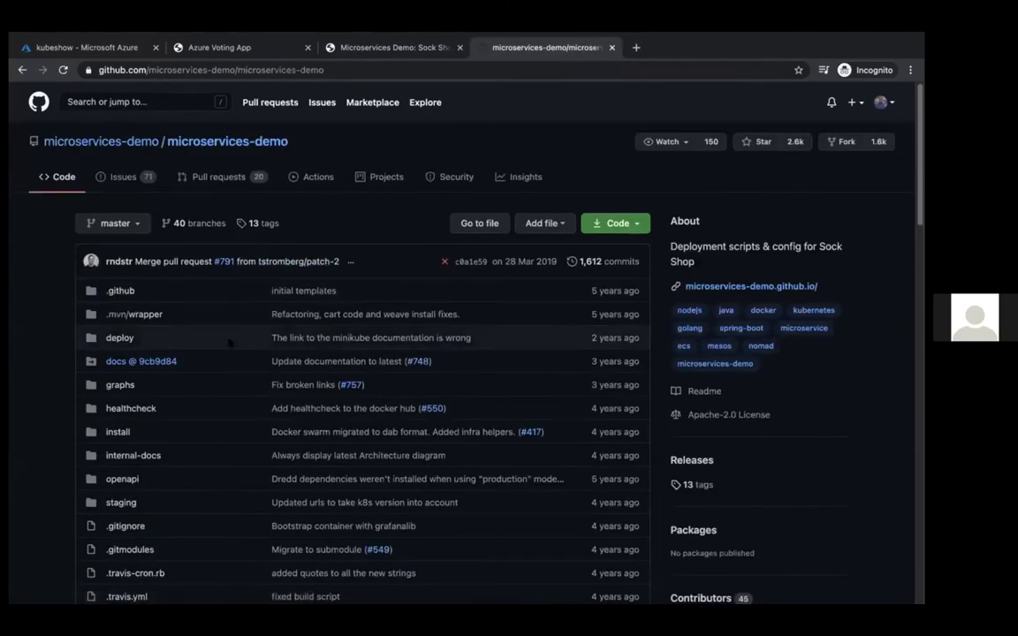
pyautogui.scroll(-20, 229, 342)
pyautogui.scroll(20, 228, 342)
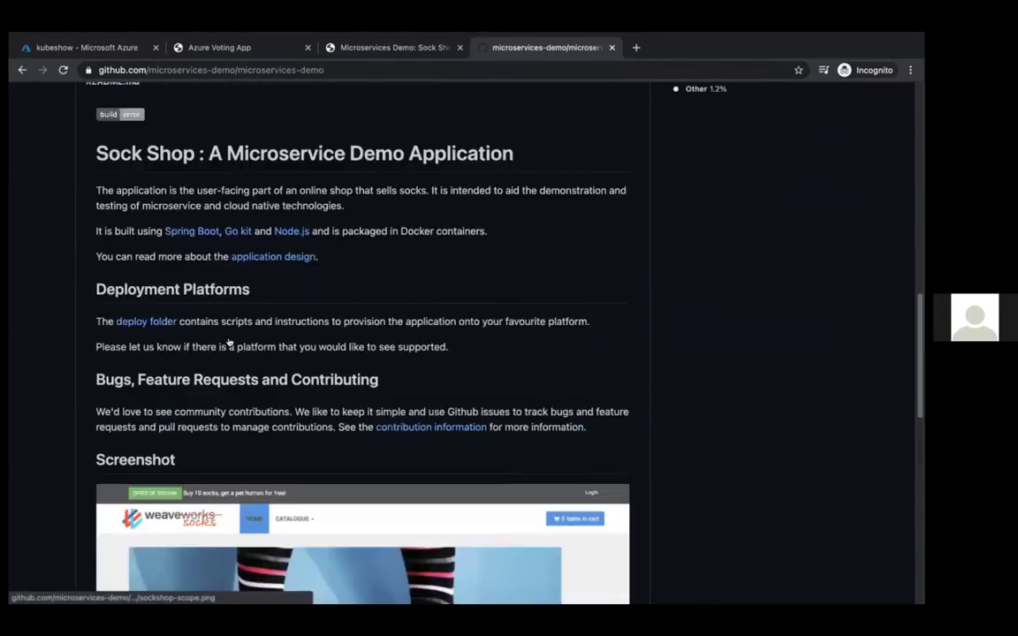
pyautogui.scroll(-1, 230, 342)
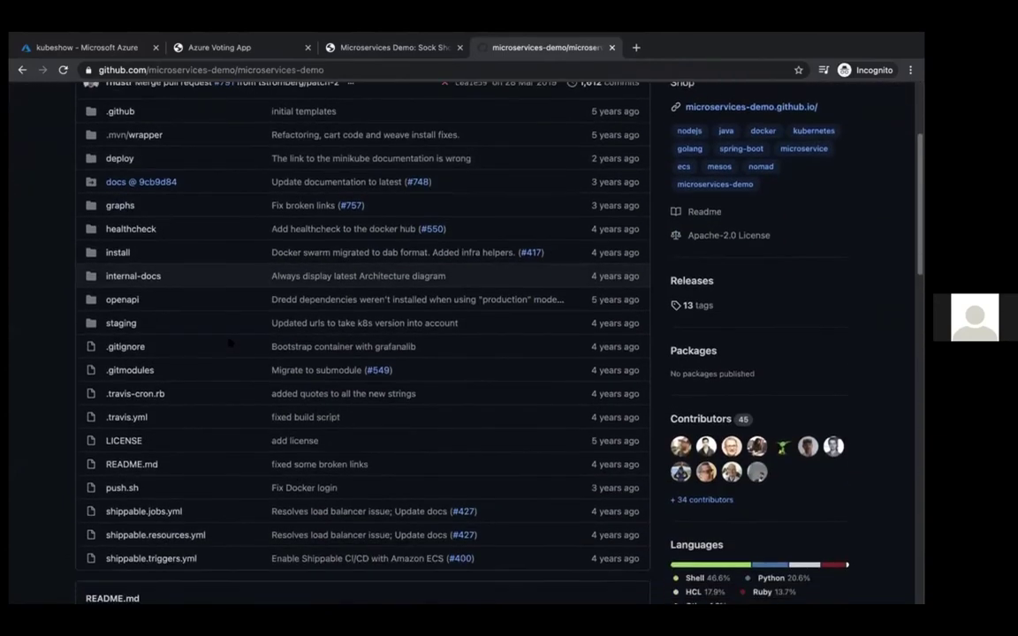
pyautogui.scroll(3, 229, 342)
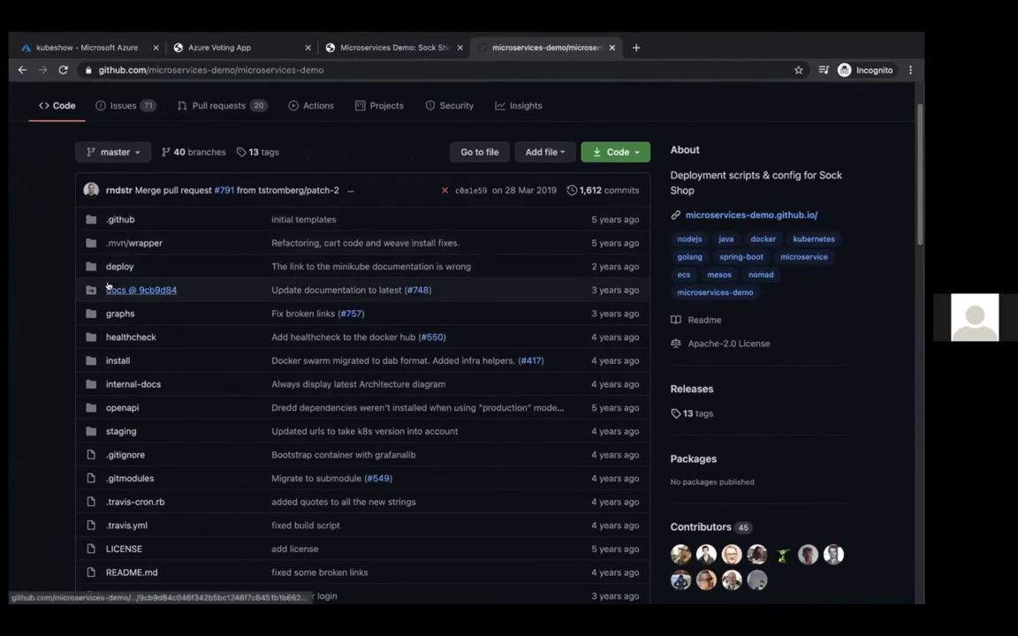
# Look into the repository's internal-docs folder and check the Docs introduction page on the Sock Shop site
pyautogui.click(113, 384)
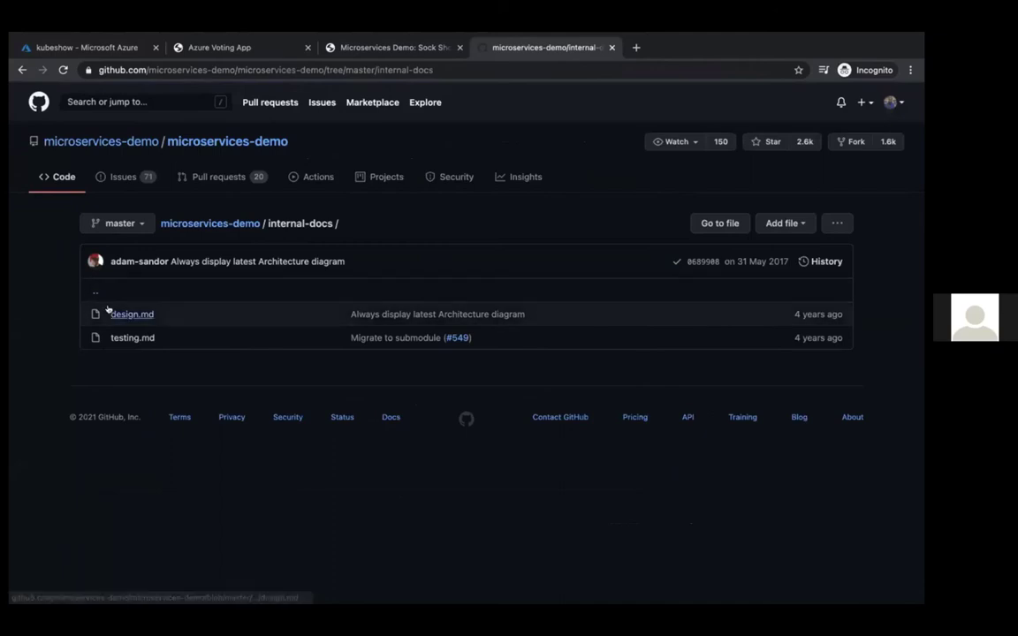
pyautogui.click(22, 70)
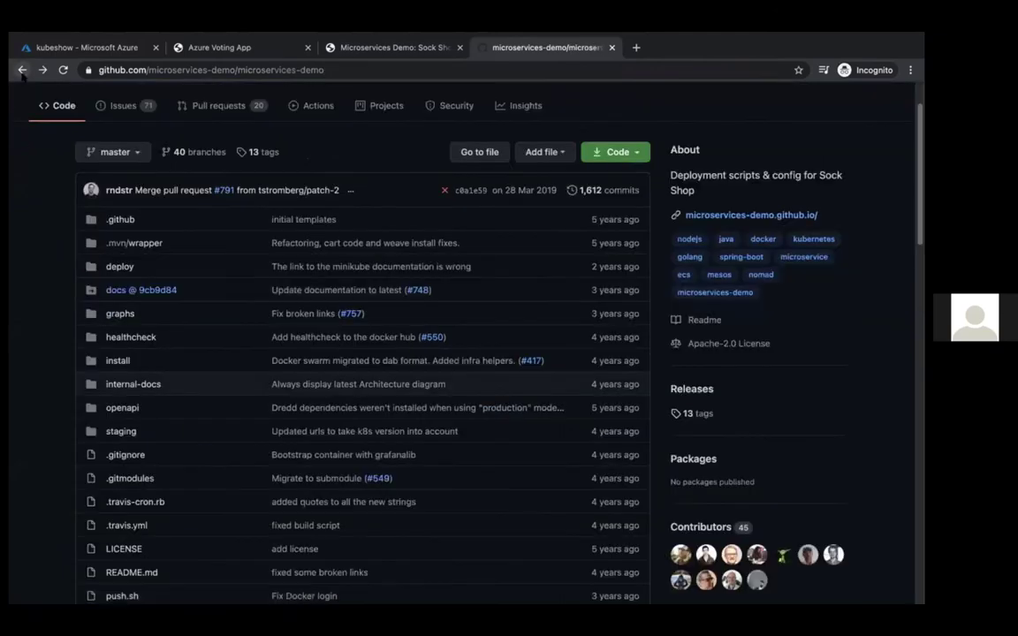
pyautogui.click(399, 50)
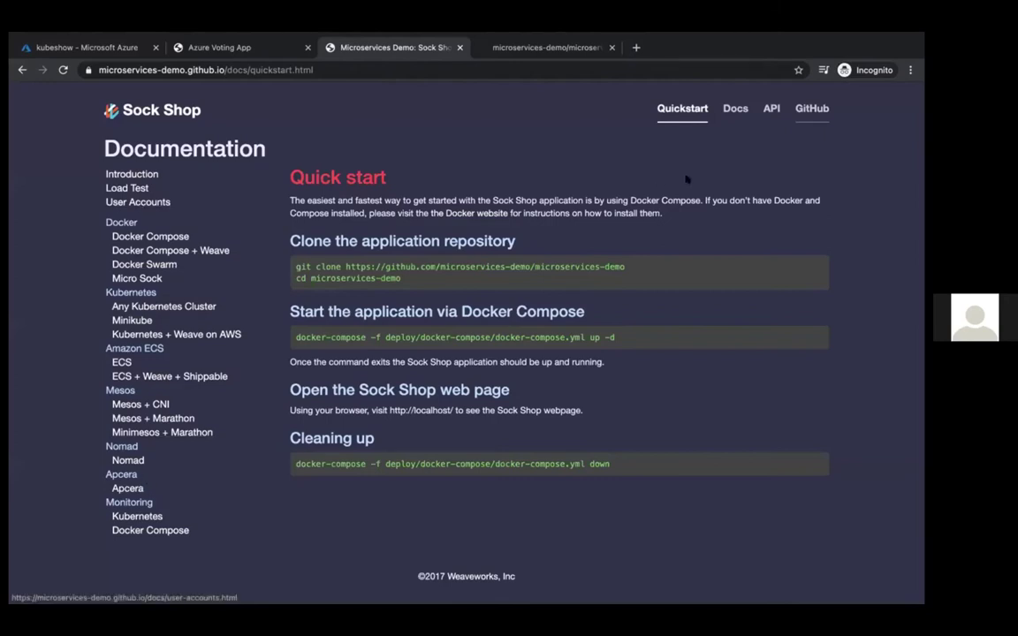
pyautogui.click(734, 108)
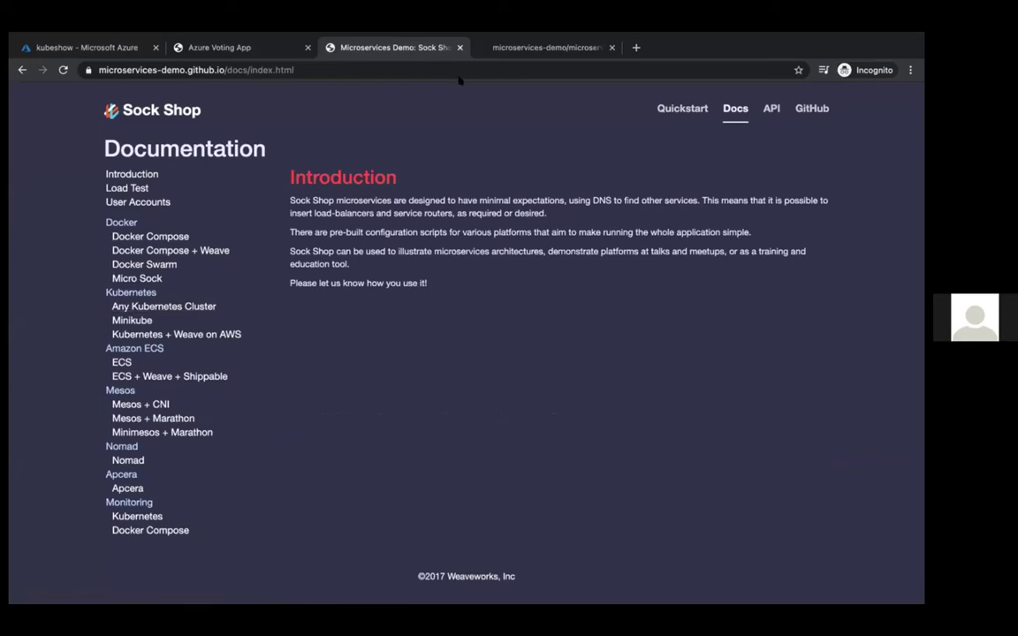
# Return to the microservices-demo repository, open internal-docs/design.md, and examine its Architecture diagram of the services
pyautogui.click(523, 50)
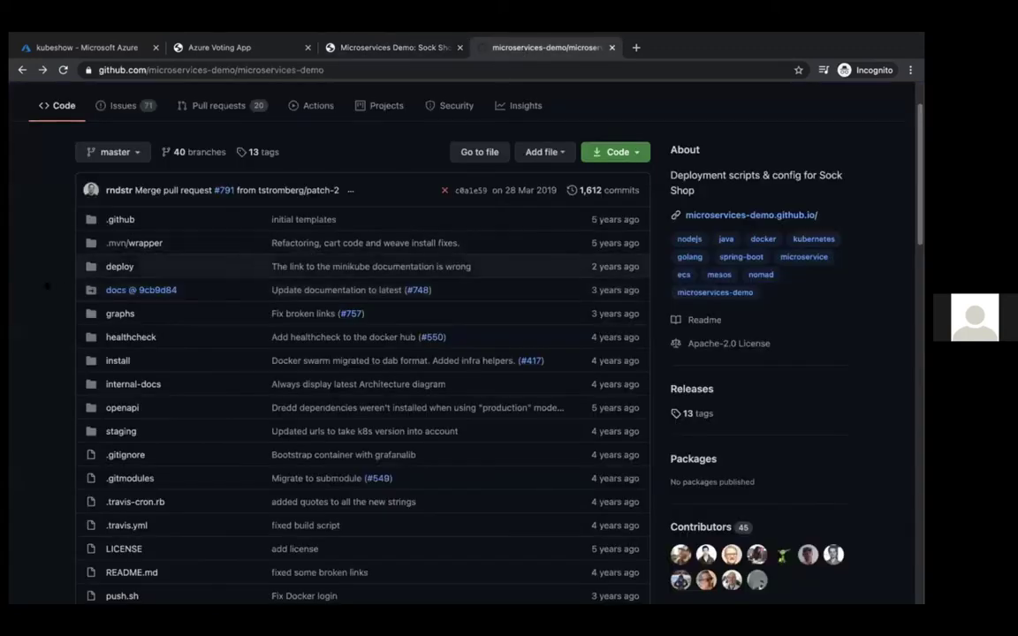
pyautogui.scroll(-1, 424, 336)
pyautogui.scroll(-2, 47, 284)
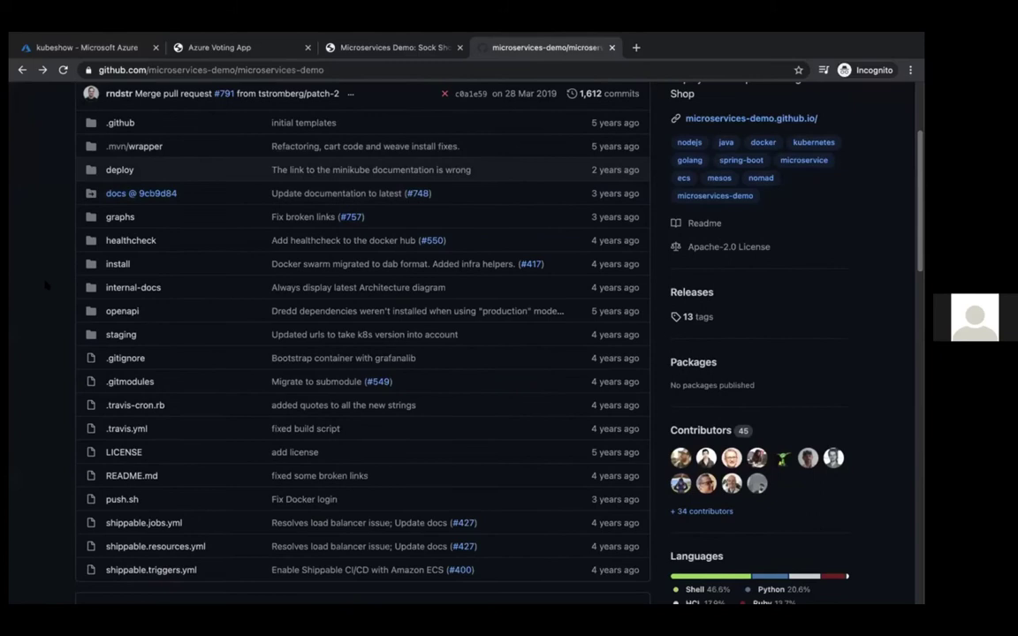
pyautogui.scroll(-10, 47, 285)
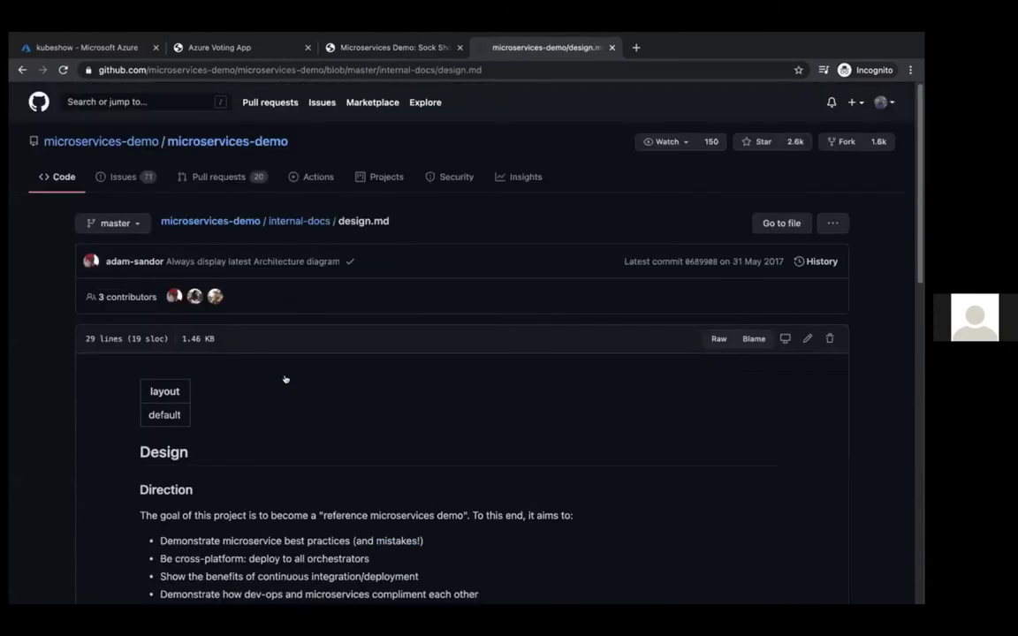
pyautogui.scroll(-10, 285, 379)
pyautogui.scroll(-3, 286, 379)
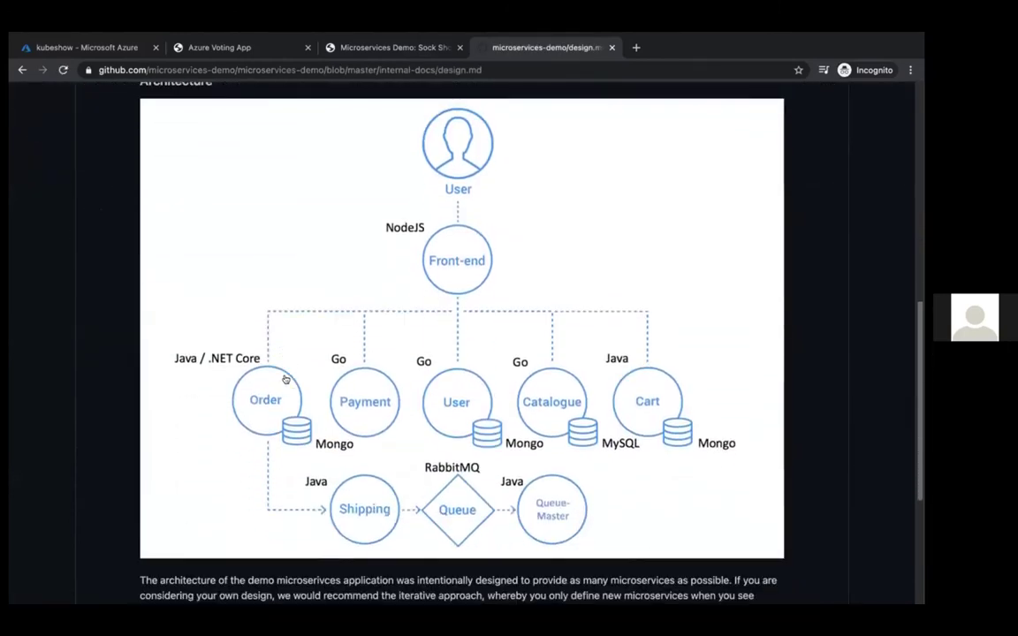